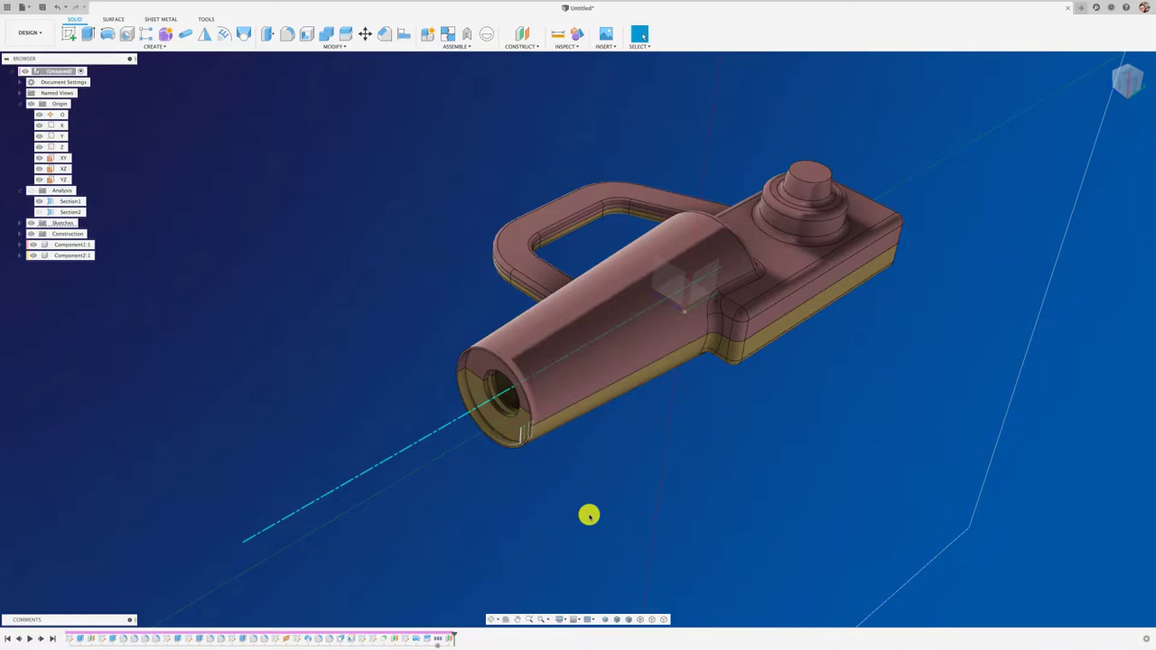
# - In Google Images, preview the Design for assembly and Lip features reference images, then return to the desktop overview
pyautogui.hotkey('ctrl', 'Up')
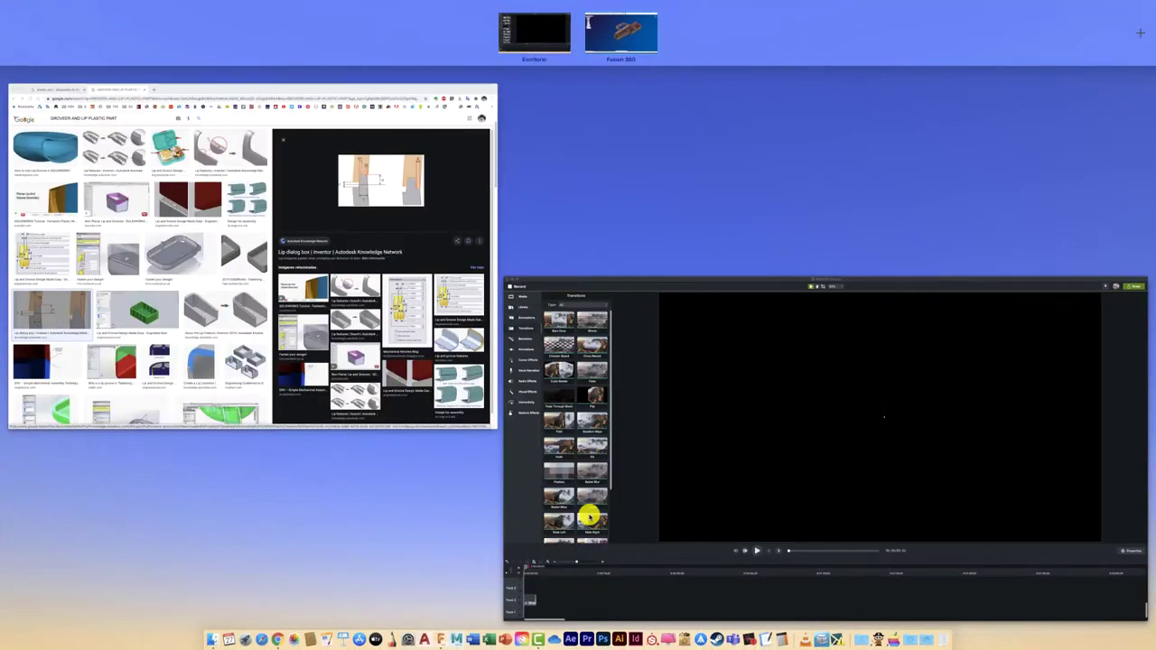
pyautogui.click(338, 318)
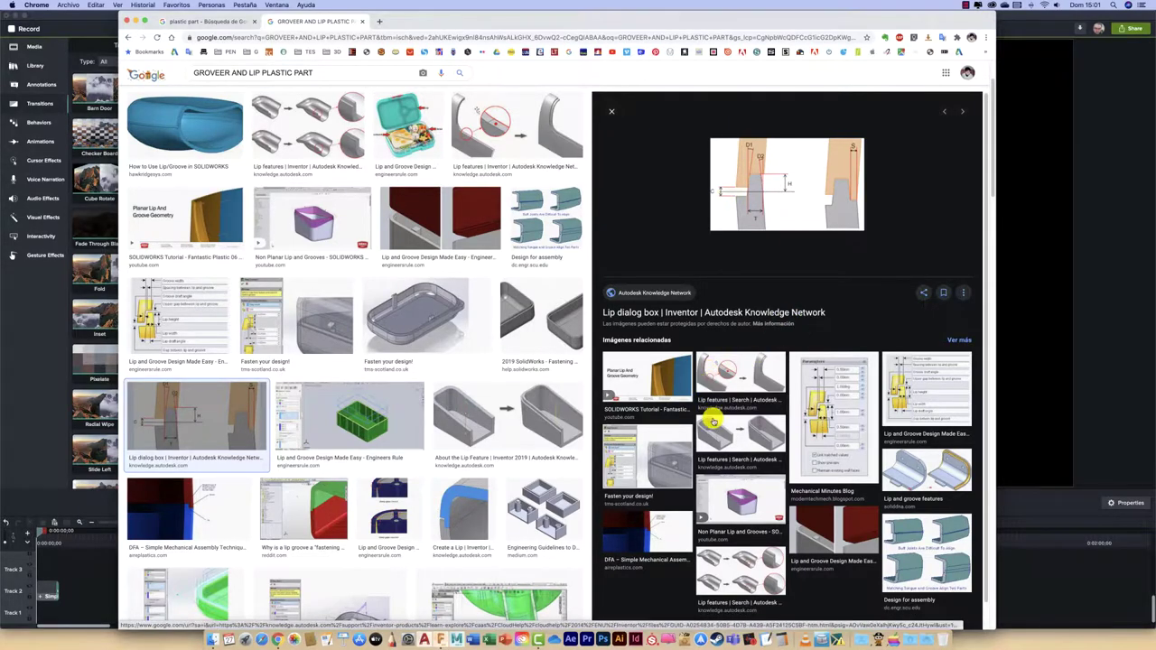
pyautogui.click(906, 533)
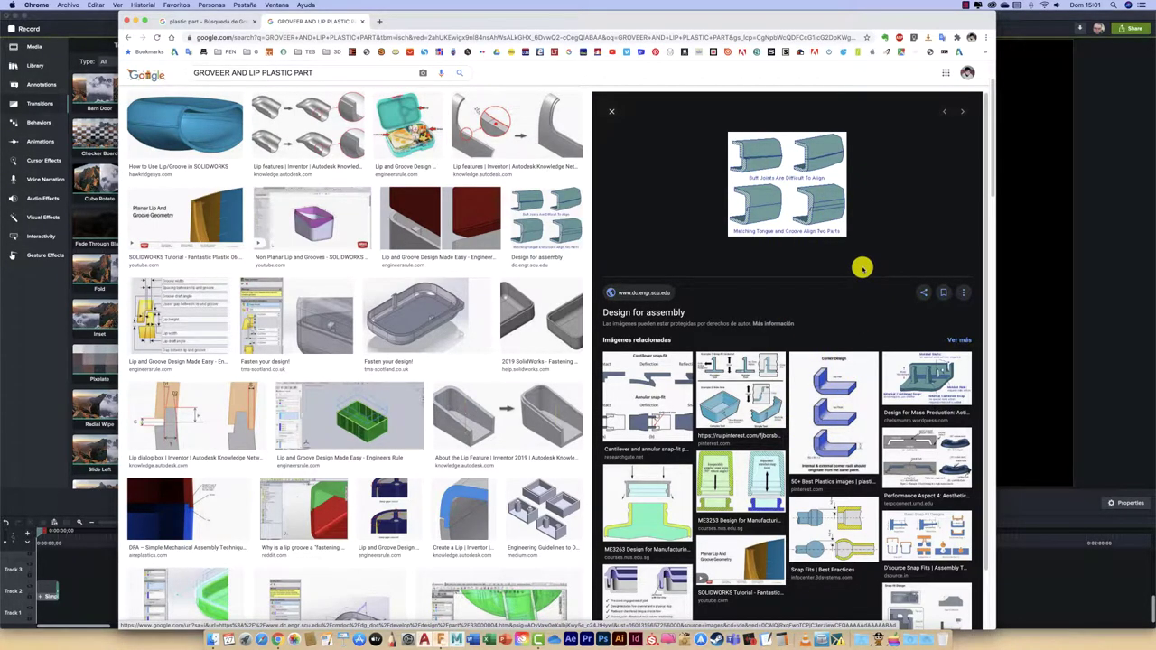
pyautogui.click(311, 126)
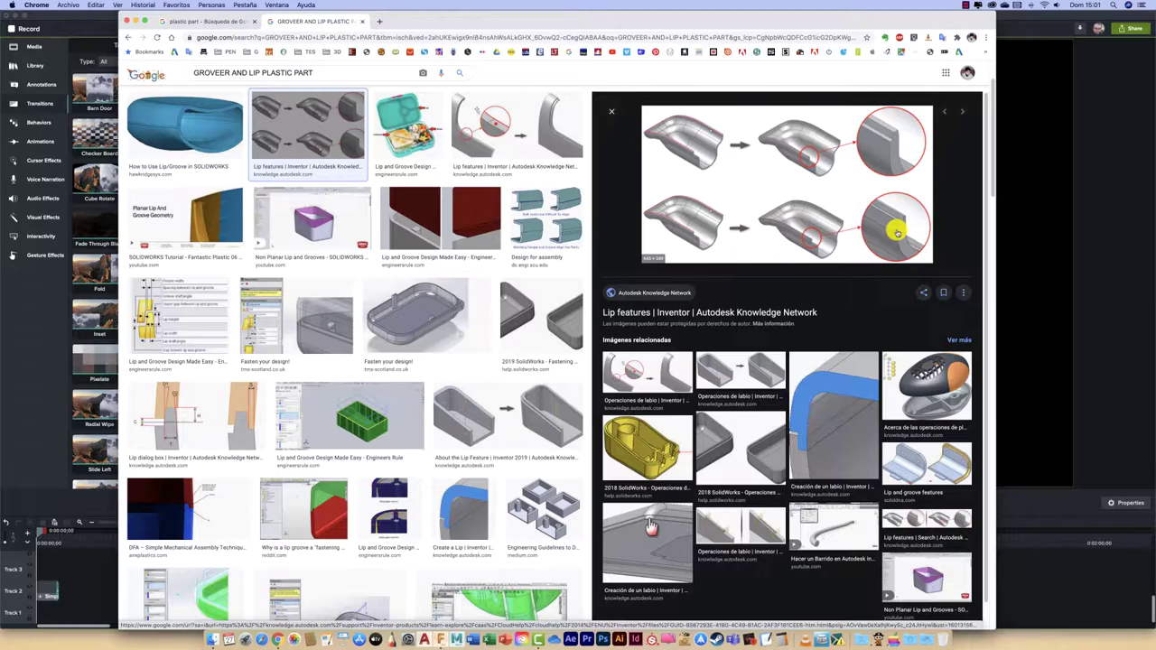
pyautogui.hotkey('ctrl', 'Up')
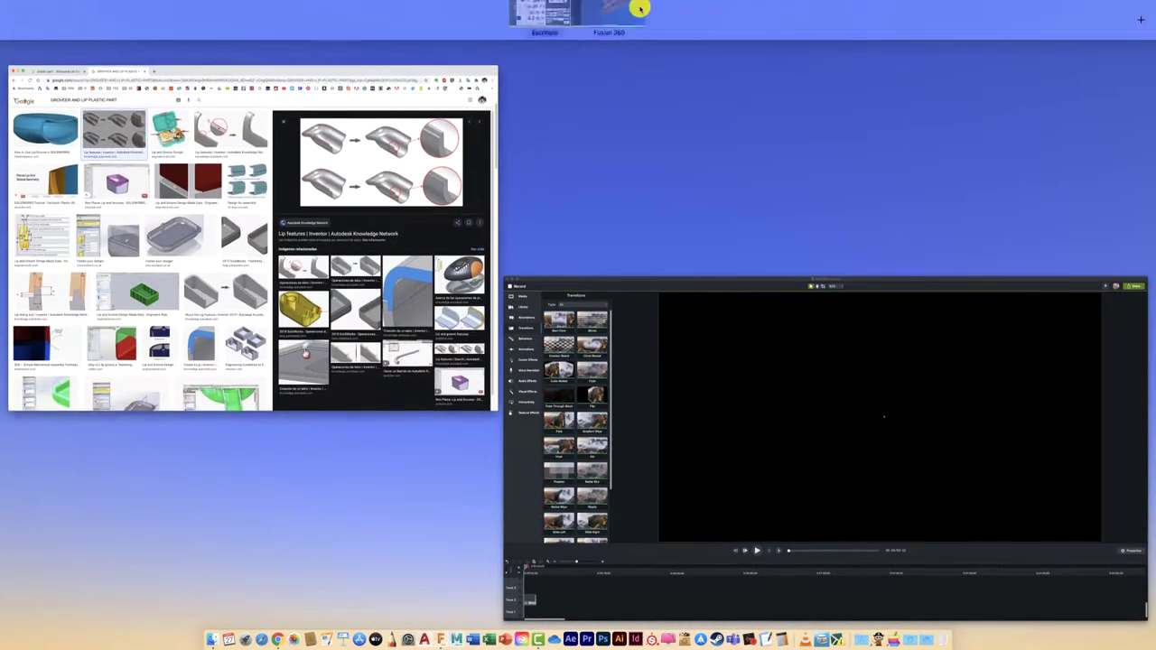
# - Back in Fusion 360, hide the Component2:1 lower housing part
pyautogui.click(604, 34)
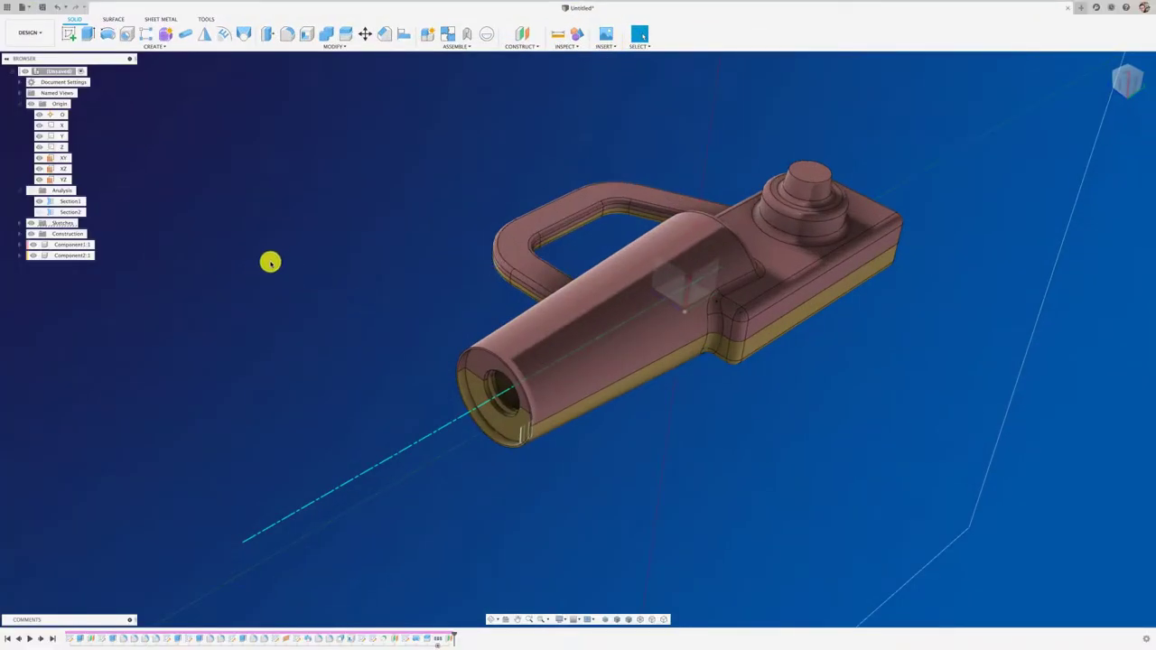
pyautogui.click(31, 256)
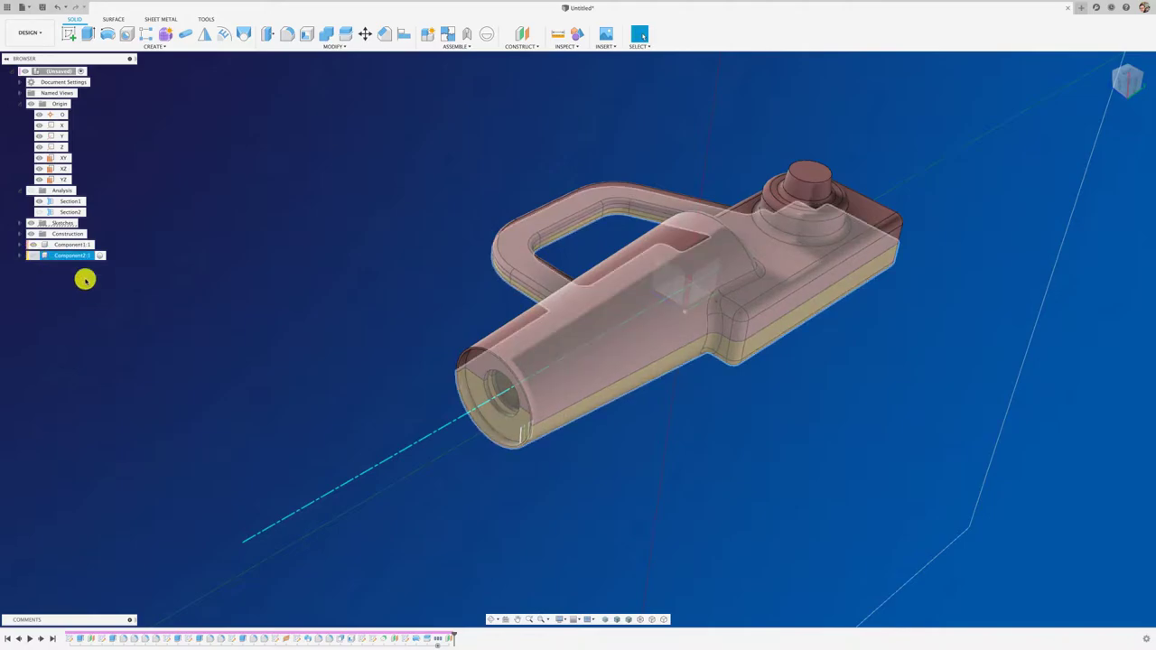
pyautogui.press('v')
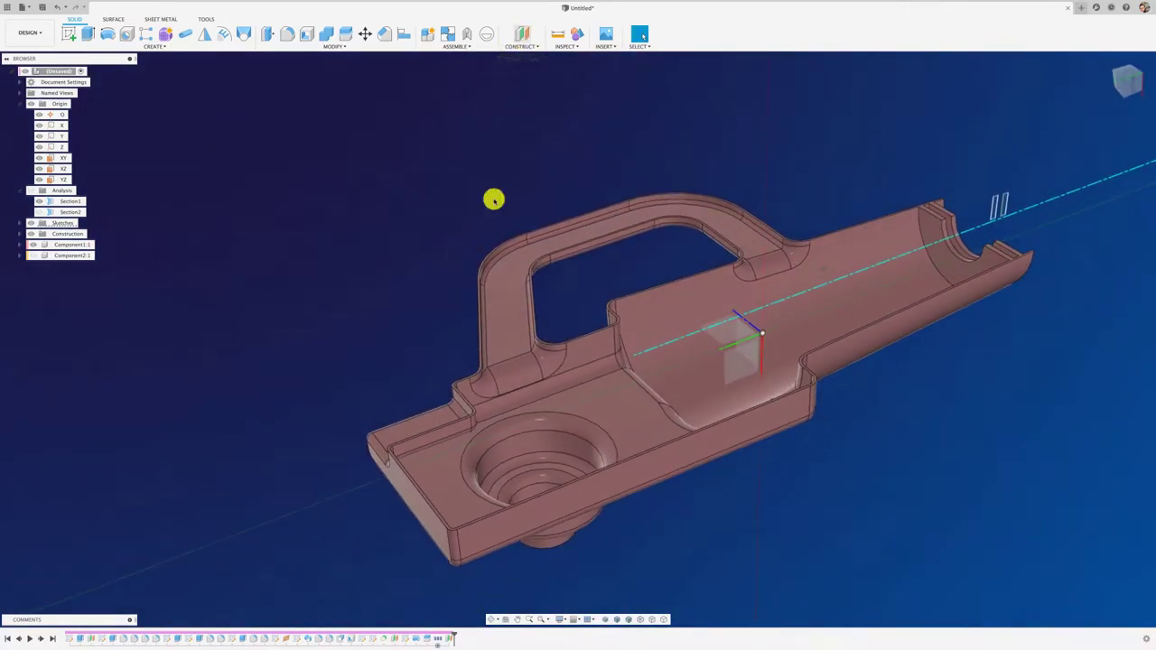
# - Create a construction plane offset -50.4 mm from the housing's end face
pyautogui.click(411, 499)
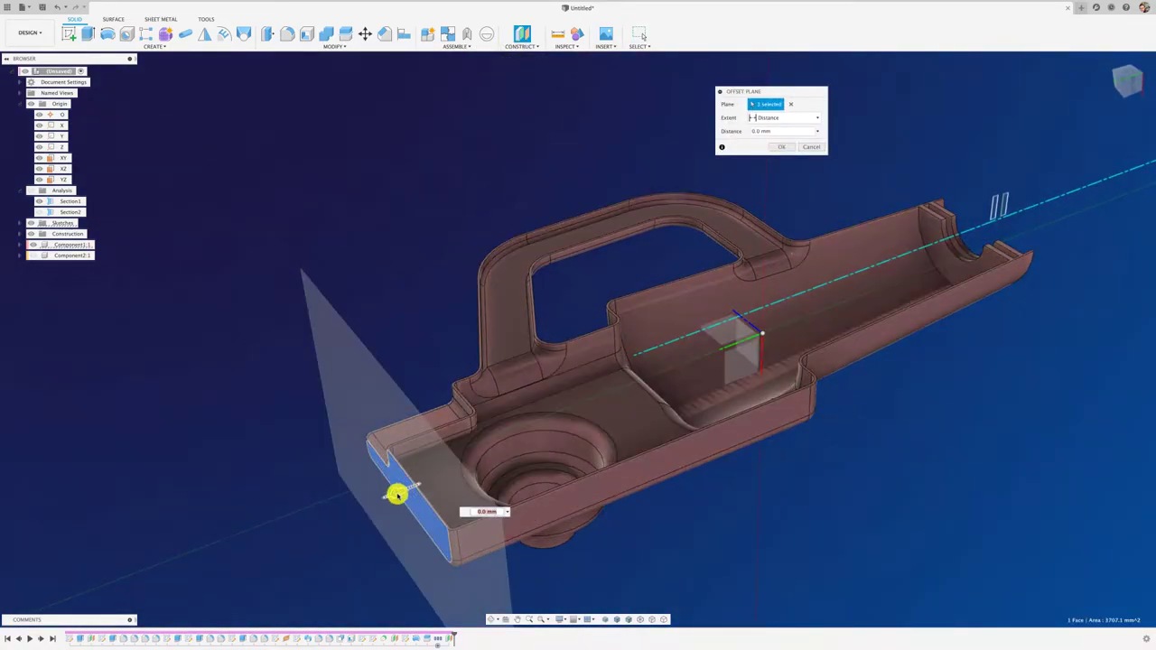
pyautogui.moveTo(397, 490); pyautogui.dragTo(460, 465)
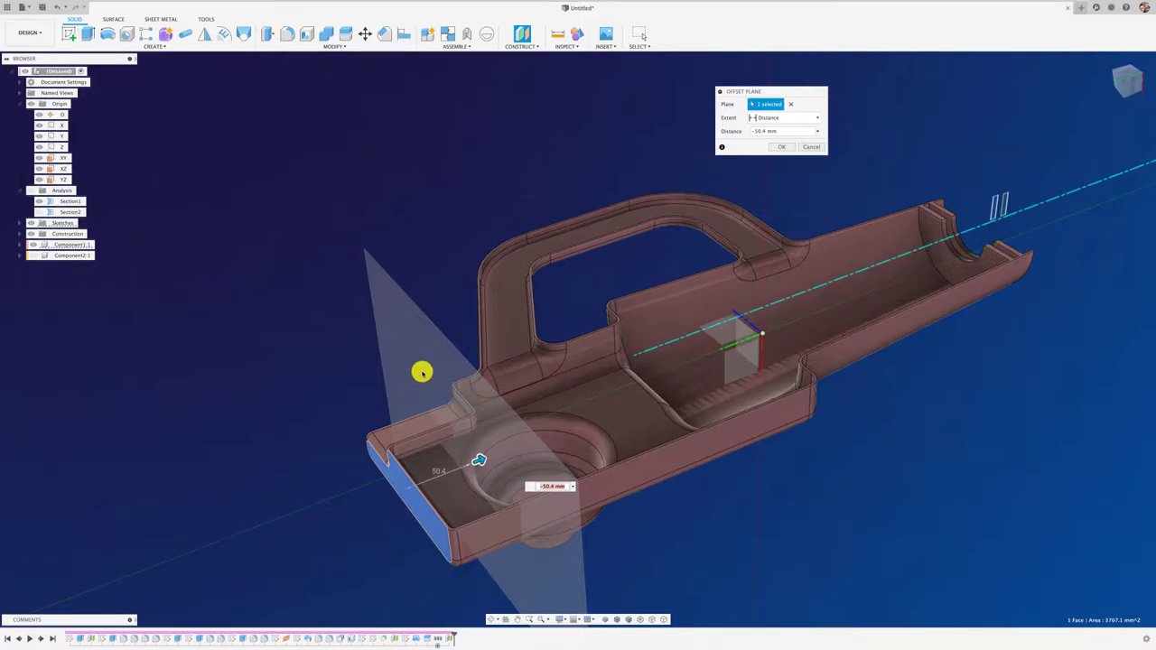
pyautogui.click(780, 148)
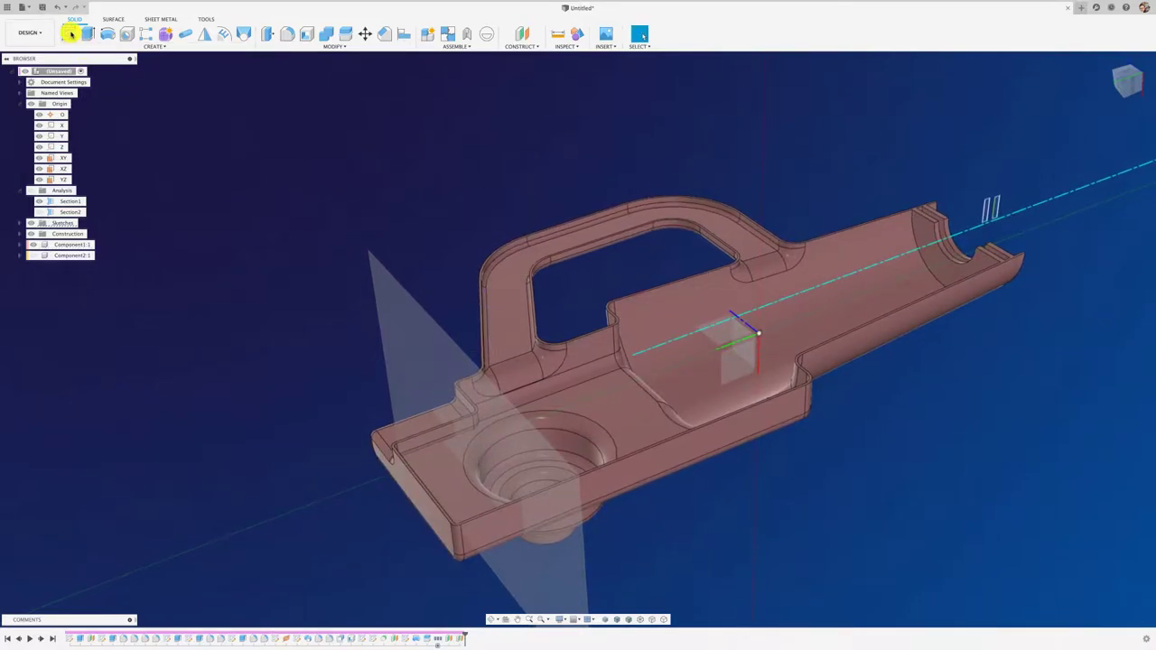
pyautogui.click(69, 34)
# - Sketch on the offset plane, viewed face-on with the model sliced at the sketch plane
pyautogui.click(405, 310)
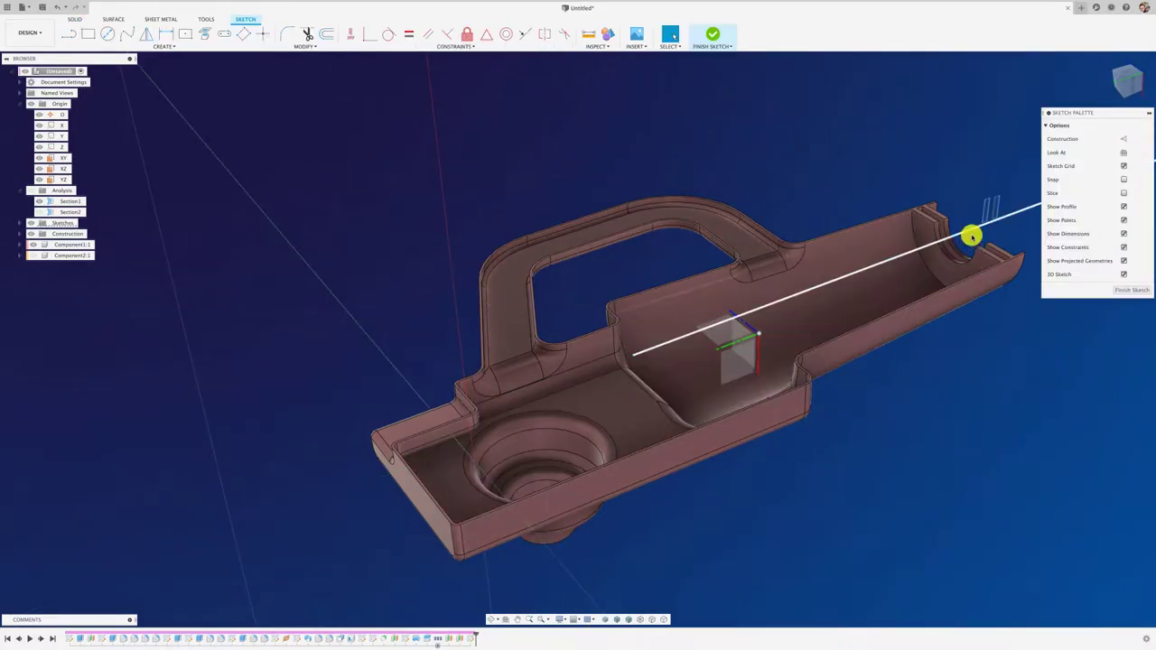
pyautogui.click(1120, 86)
pyautogui.click(1124, 192)
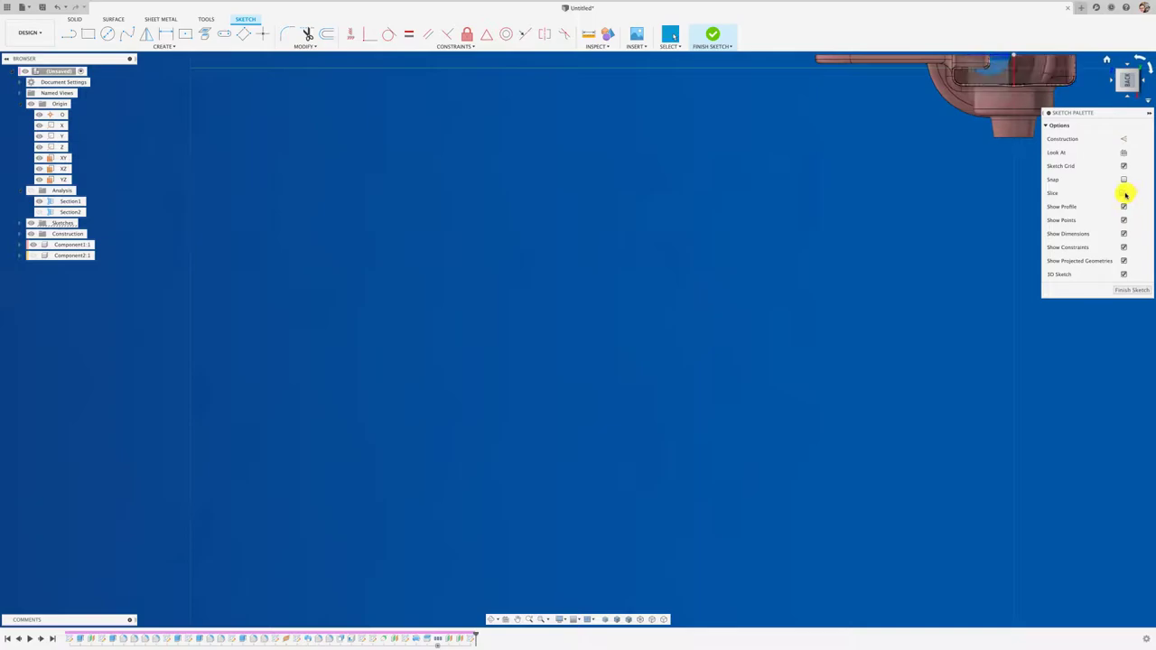
pyautogui.moveTo(1124, 191)
pyautogui.mouseDown(button='middle')
pyautogui.moveTo(913, 261)
pyautogui.moveTo(565, 464)
pyautogui.mouseUp(button='middle')
pyautogui.scroll(3, 677, 311)
pyautogui.scroll(2, 636, 317)
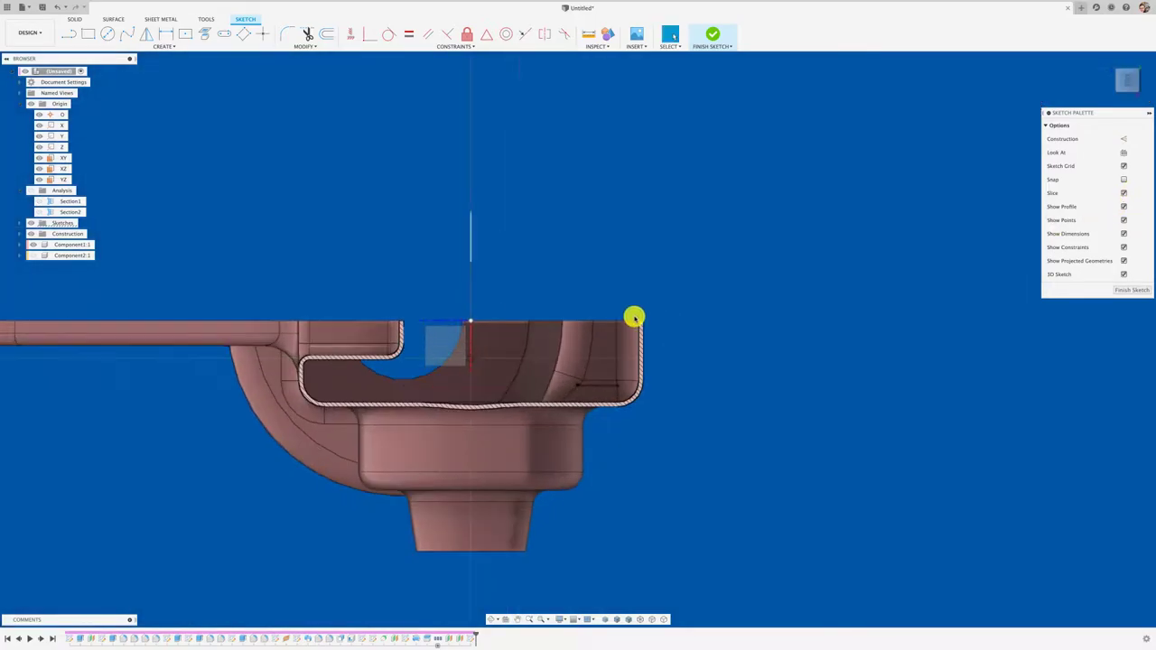
pyautogui.scroll(3, 636, 317)
pyautogui.scroll(3, 639, 318)
pyautogui.scroll(3, 640, 321)
pyautogui.scroll(5, 640, 321)
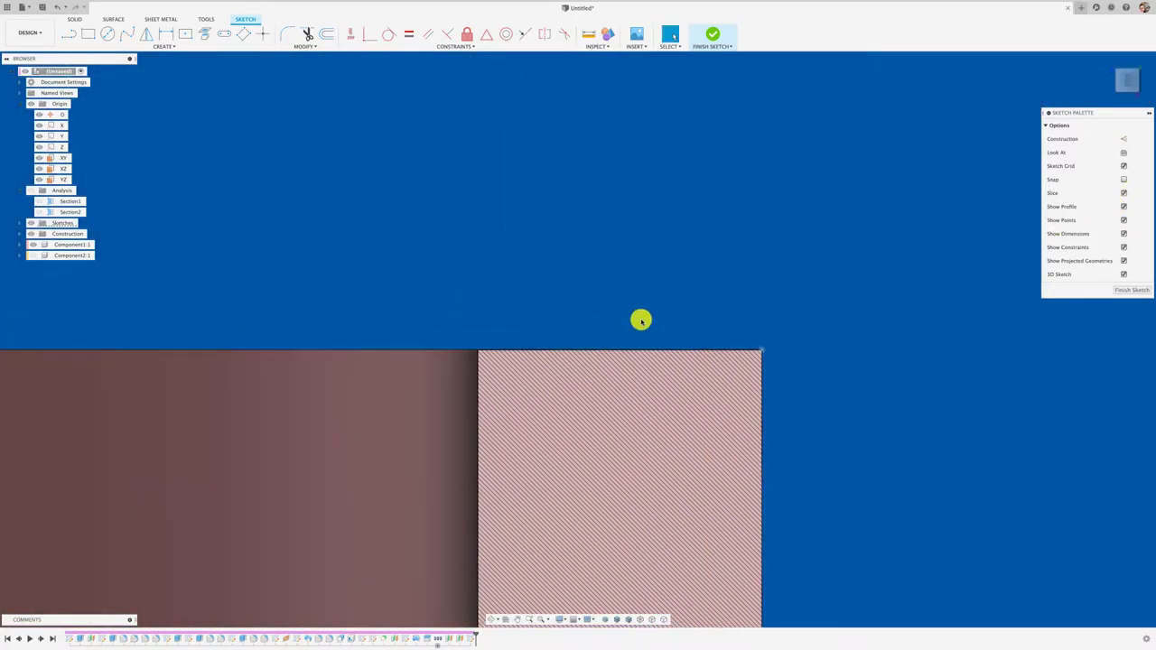
pyautogui.scroll(-2, 640, 320)
pyautogui.scroll(-3, 640, 319)
pyautogui.moveTo(627, 243); pyautogui.dragTo(570, 314, button='middle')
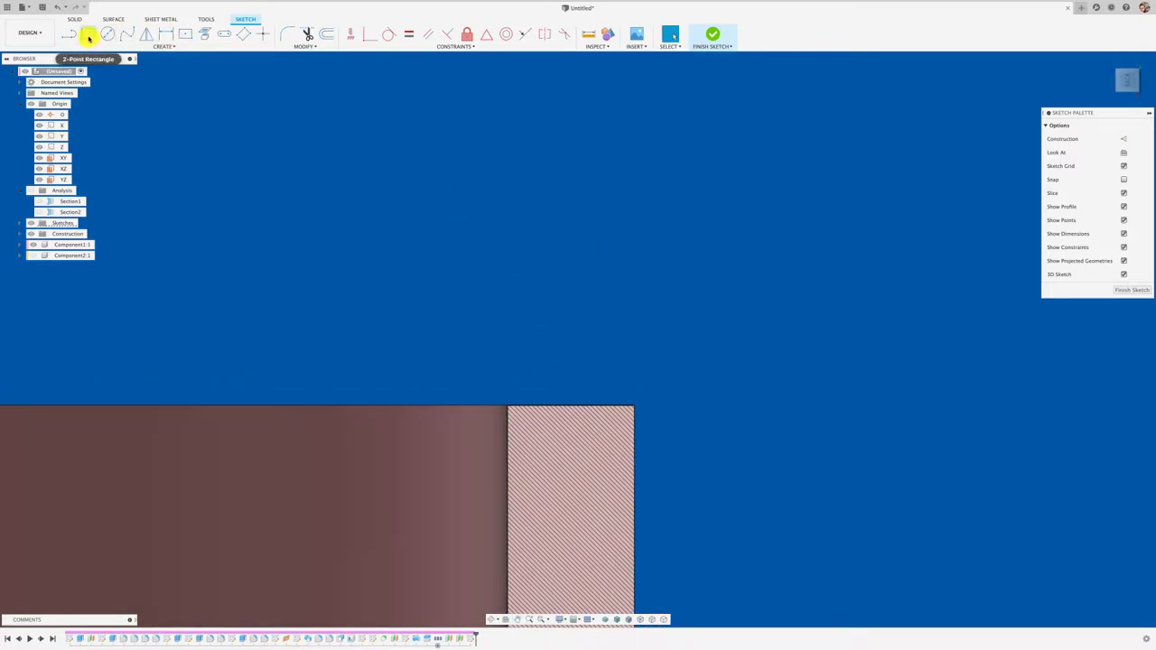
# - Project the section's top and side edges into the sketch
pyautogui.click(192, 41)
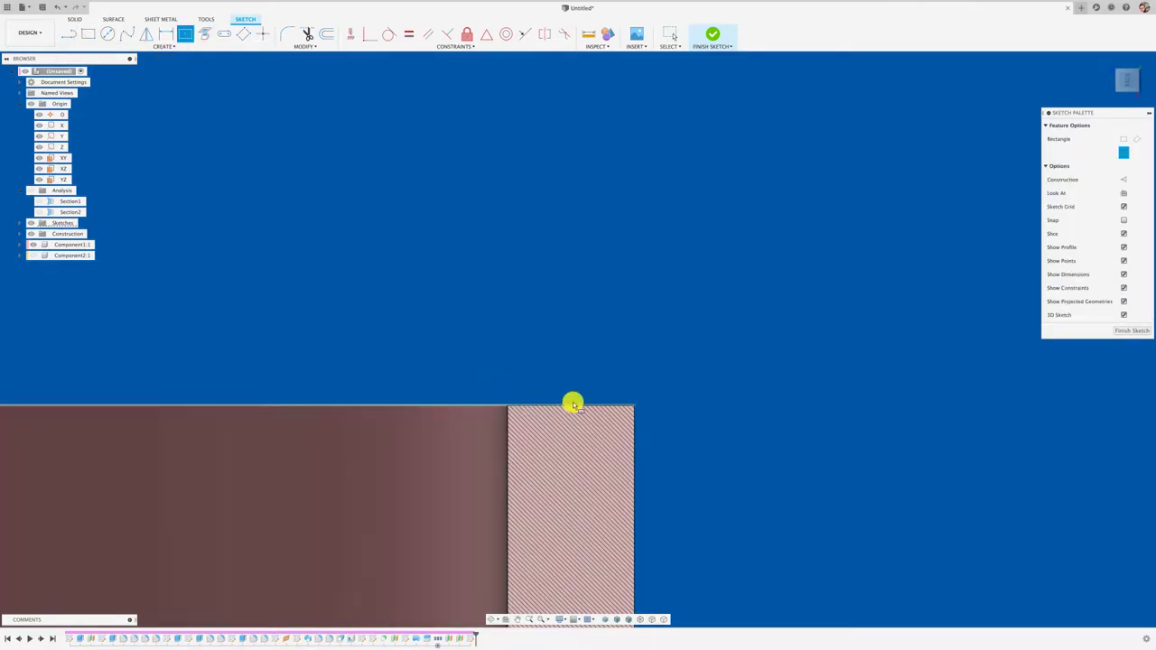
pyautogui.press('p')
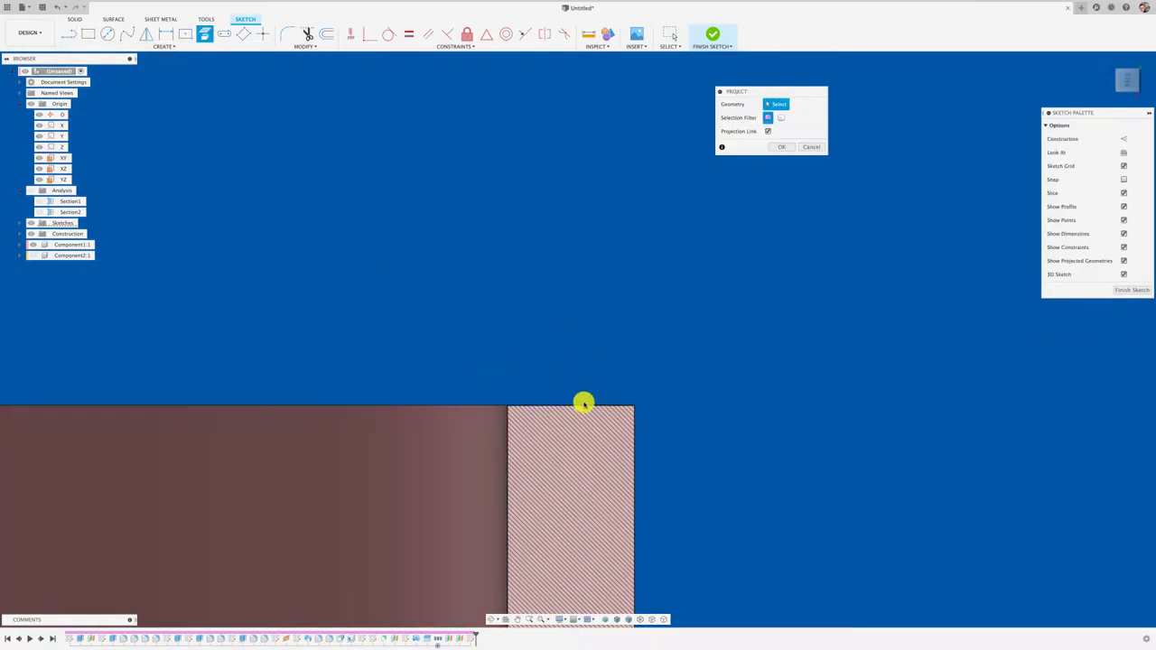
pyautogui.click(582, 408)
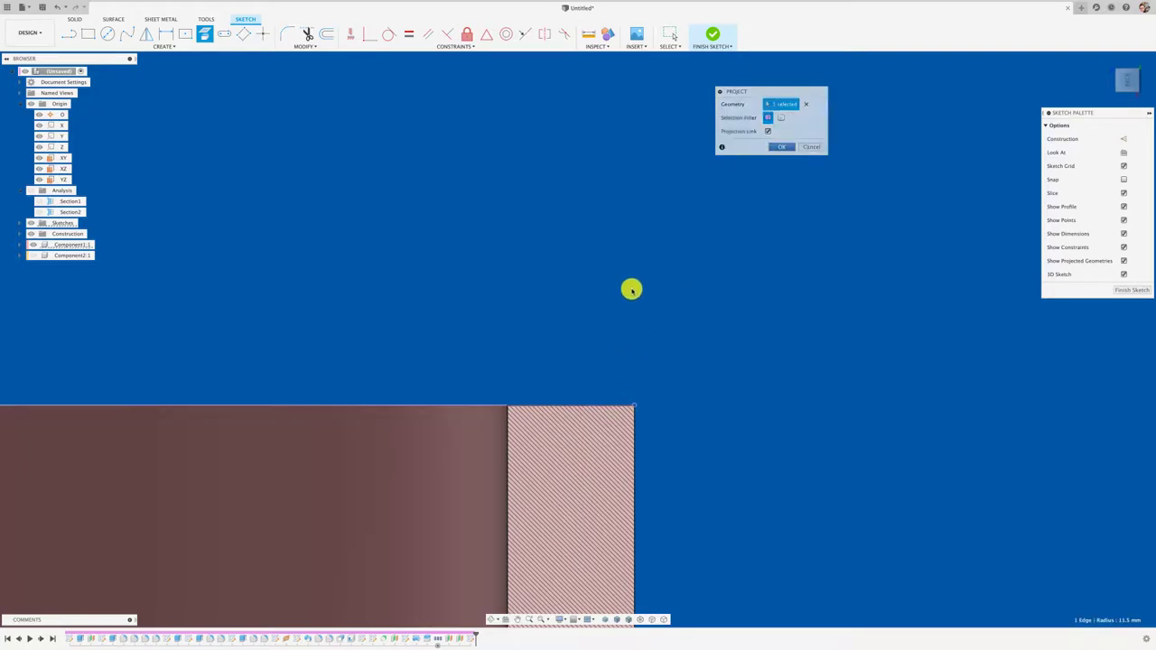
pyautogui.click(507, 432)
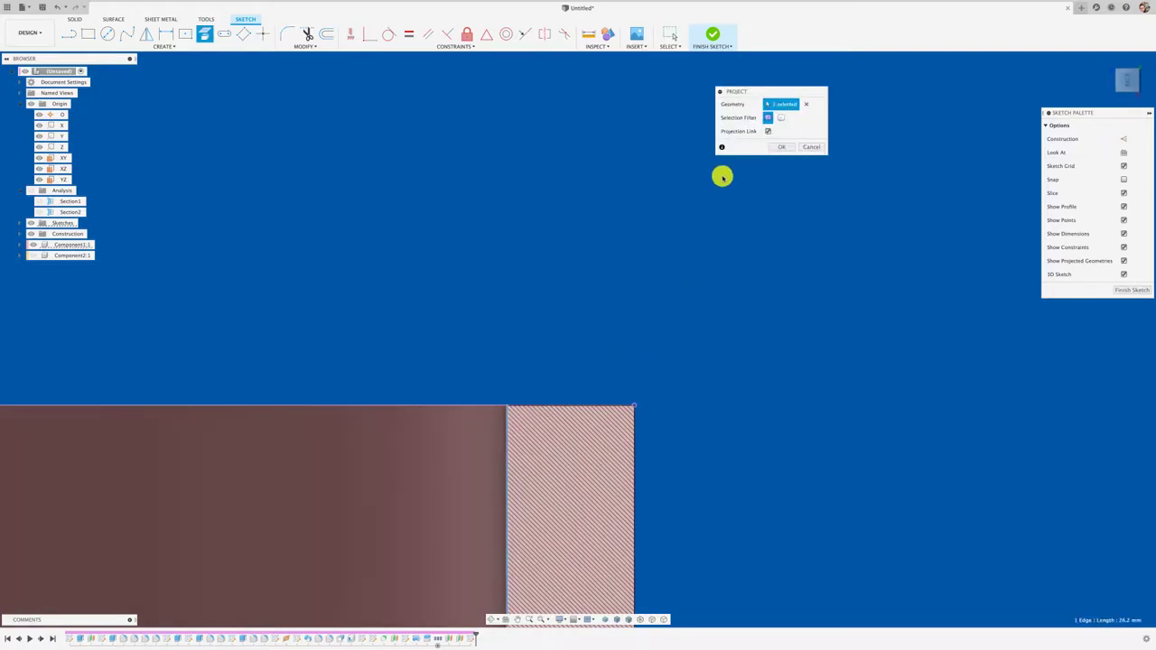
pyautogui.click(782, 149)
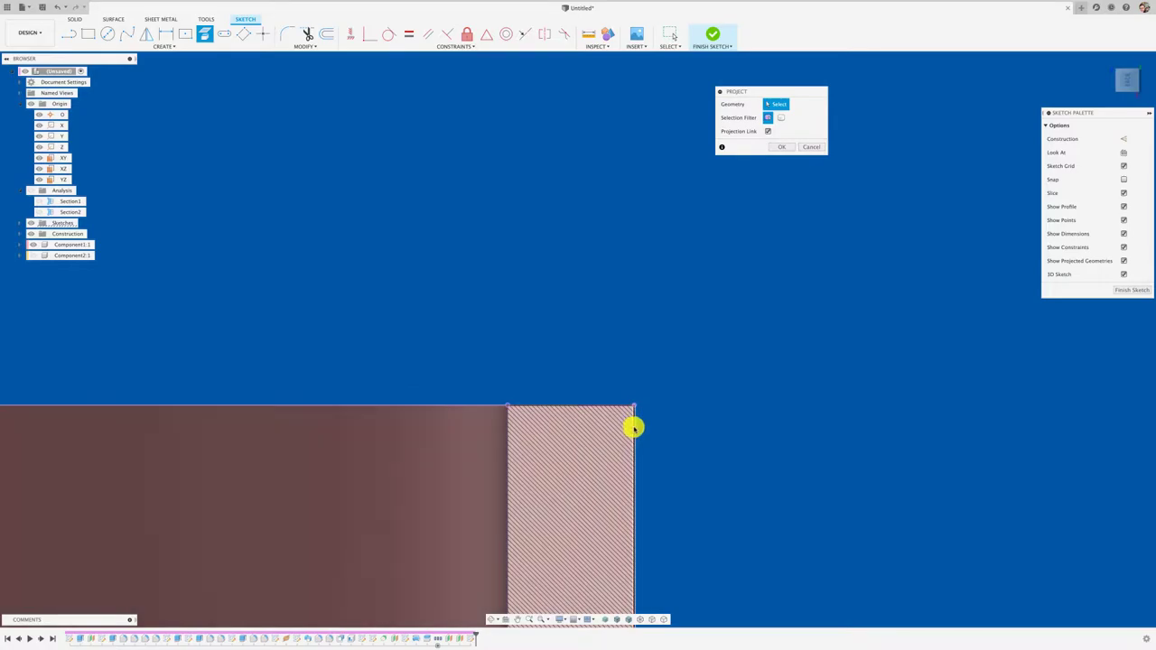
pyautogui.click(633, 428)
pyautogui.click(782, 150)
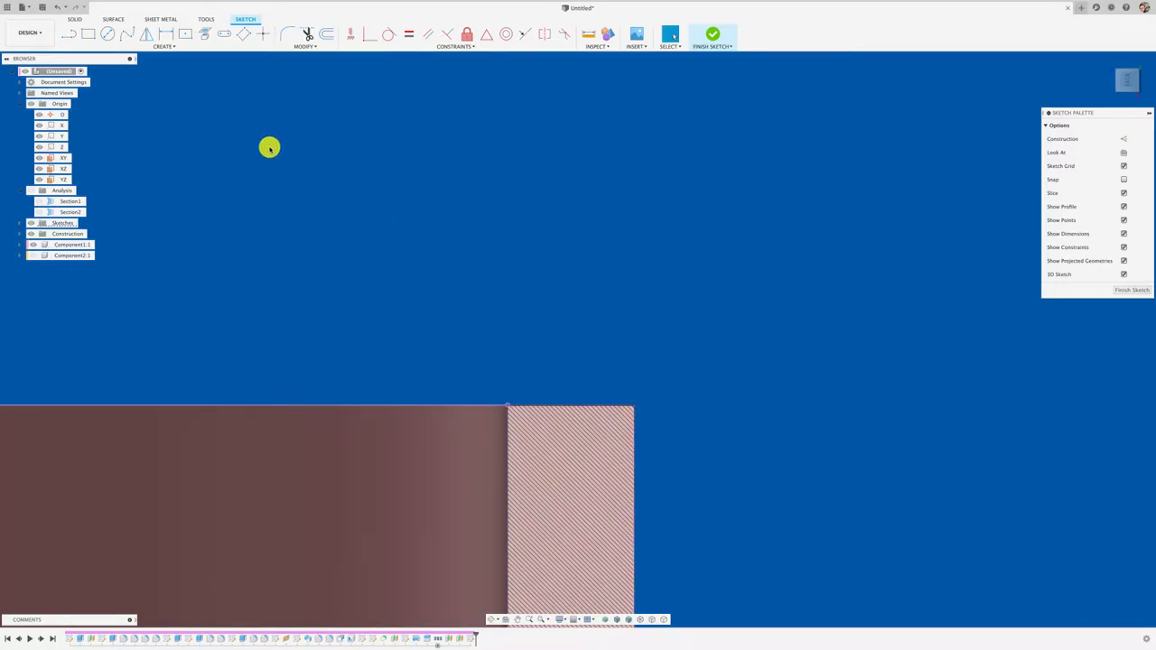
# - Draw a line across the section's top corner
pyautogui.click(187, 36)
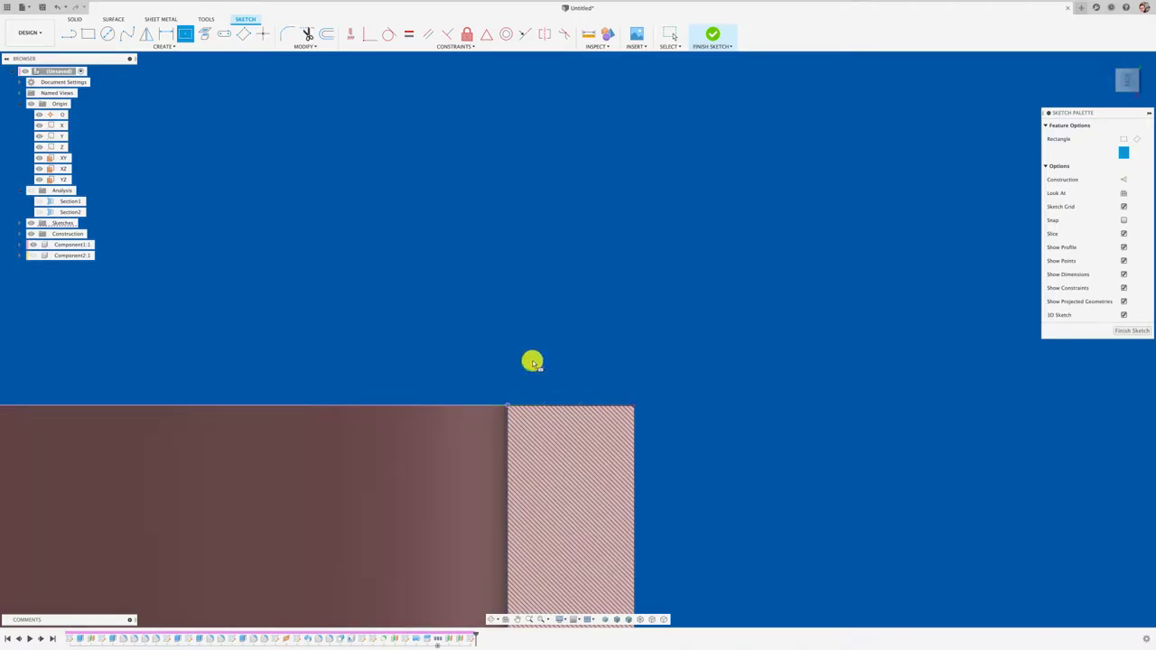
pyautogui.press('l')
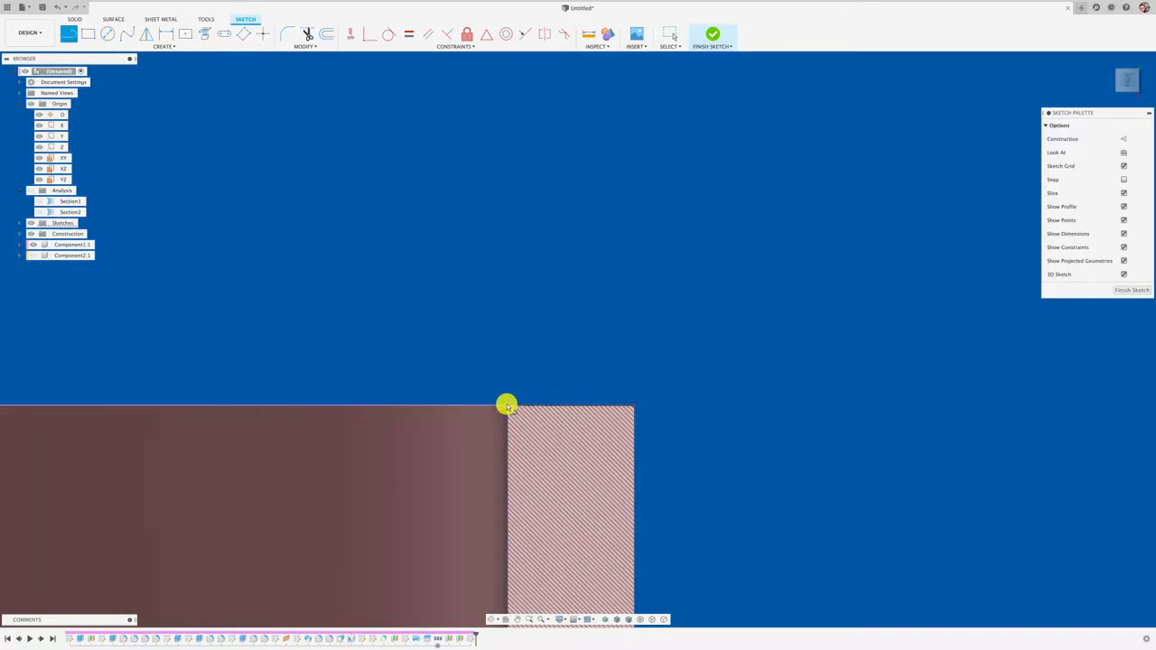
pyautogui.click(507, 407)
pyautogui.click(636, 405)
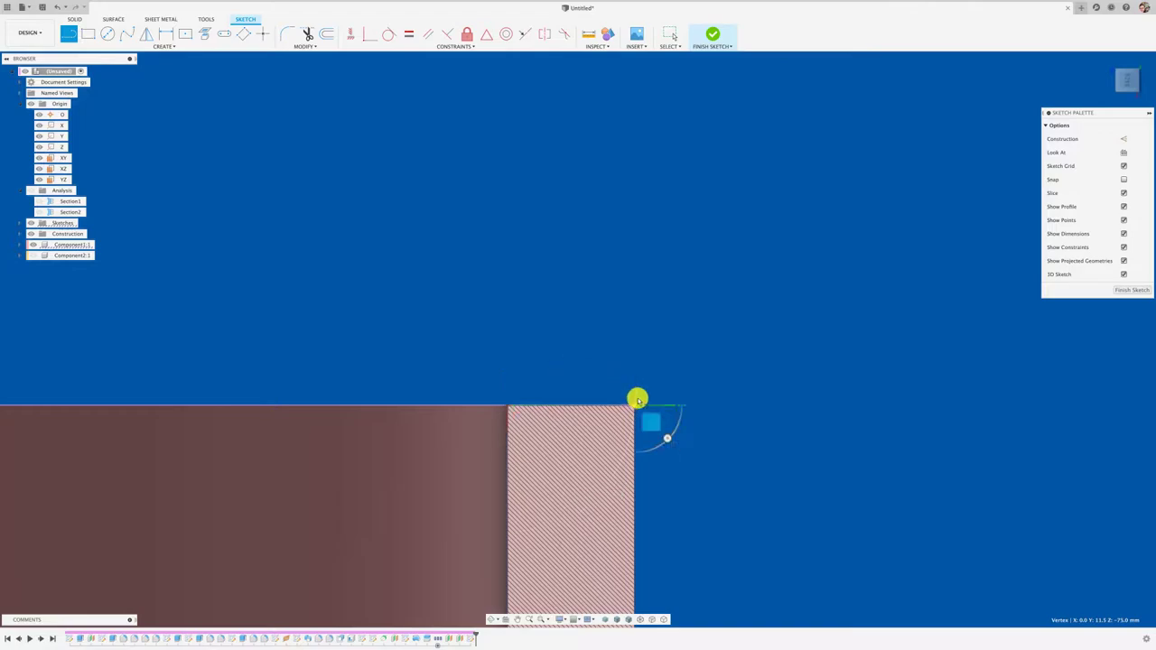
pyautogui.press('Escape')
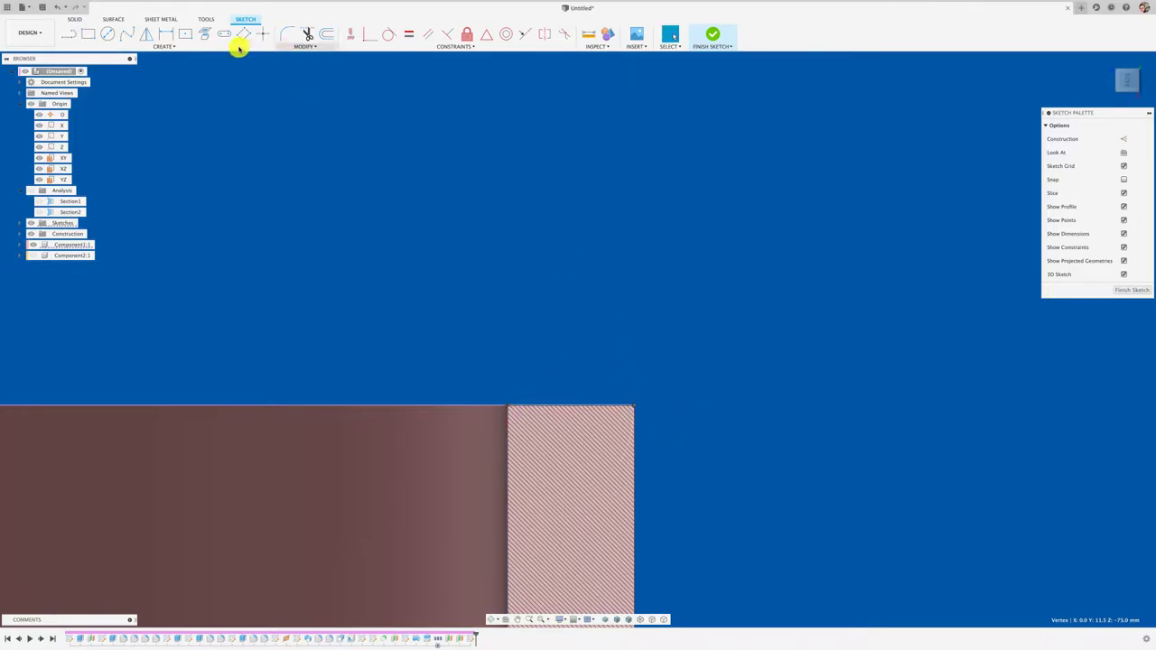
# - Draw a small rectangle straddling the wall's top edge and dimension its width to 1.0 mm
pyautogui.click(186, 34)
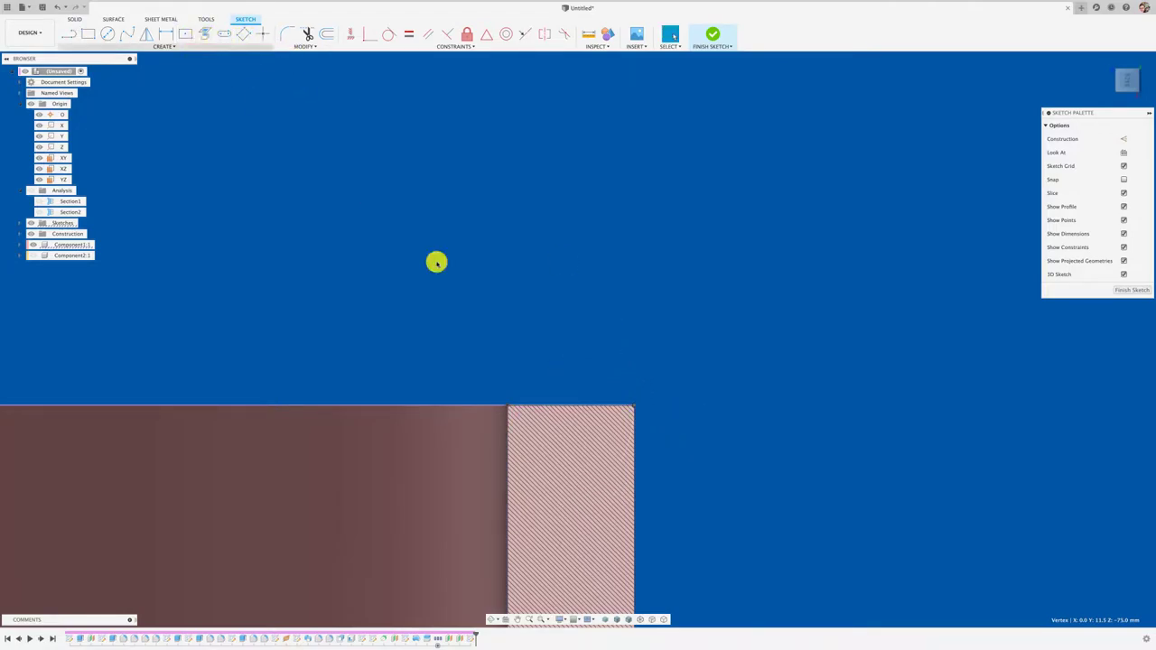
pyautogui.click(567, 406)
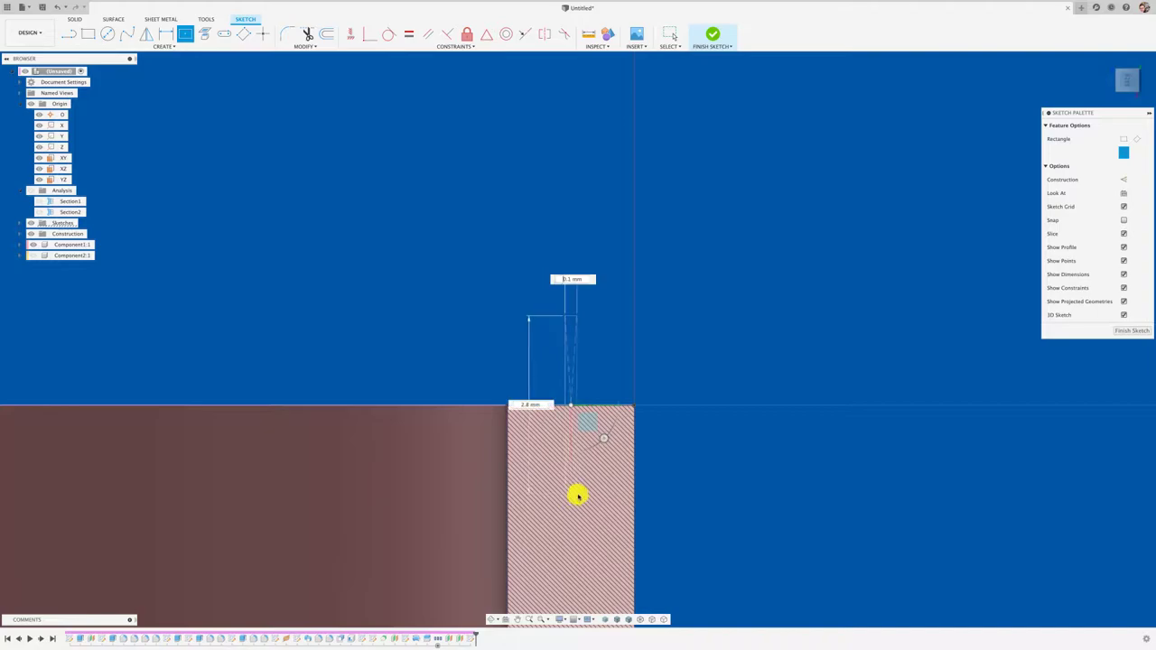
pyautogui.click(589, 497)
pyautogui.press('Escape')
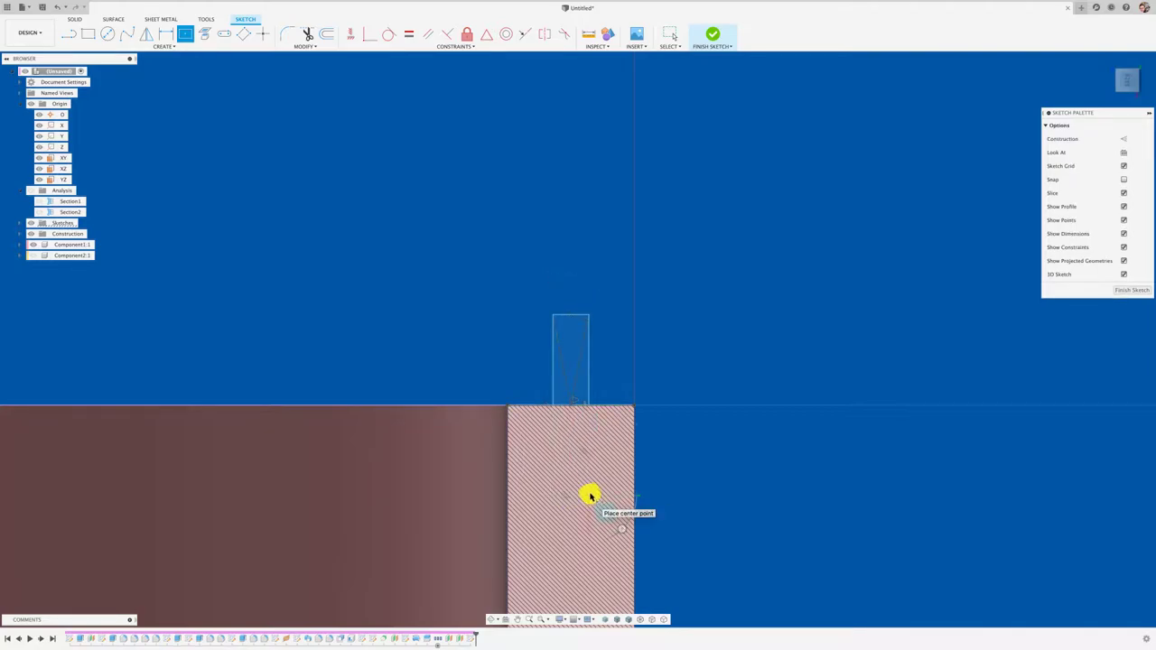
pyautogui.click(575, 316)
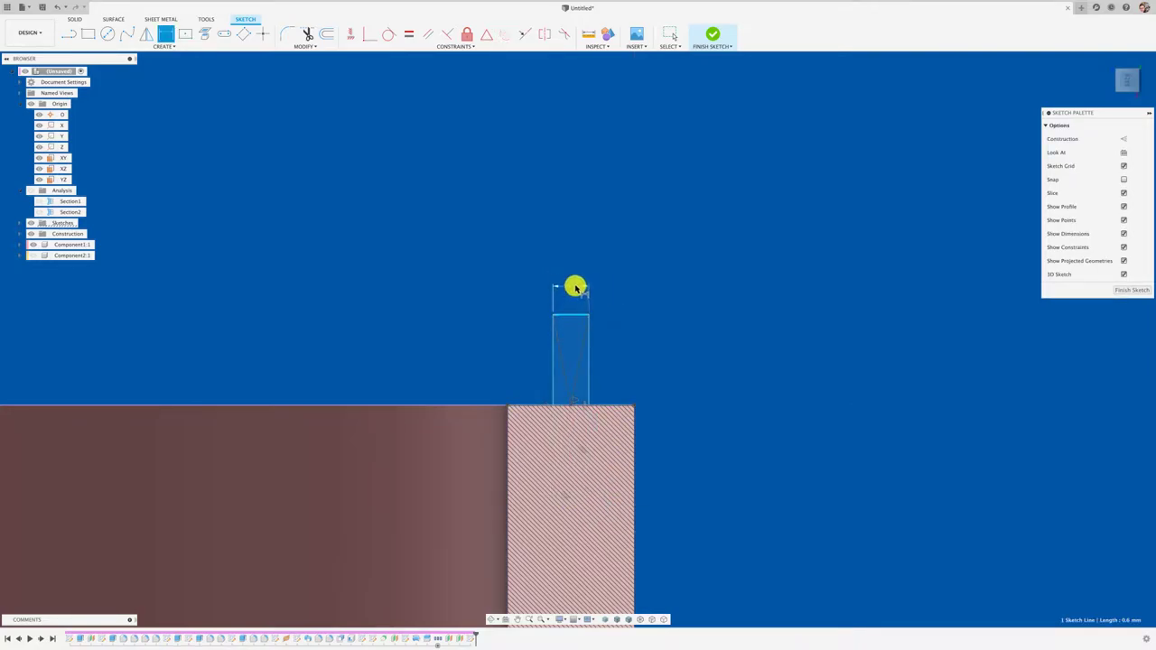
pyautogui.click(572, 291)
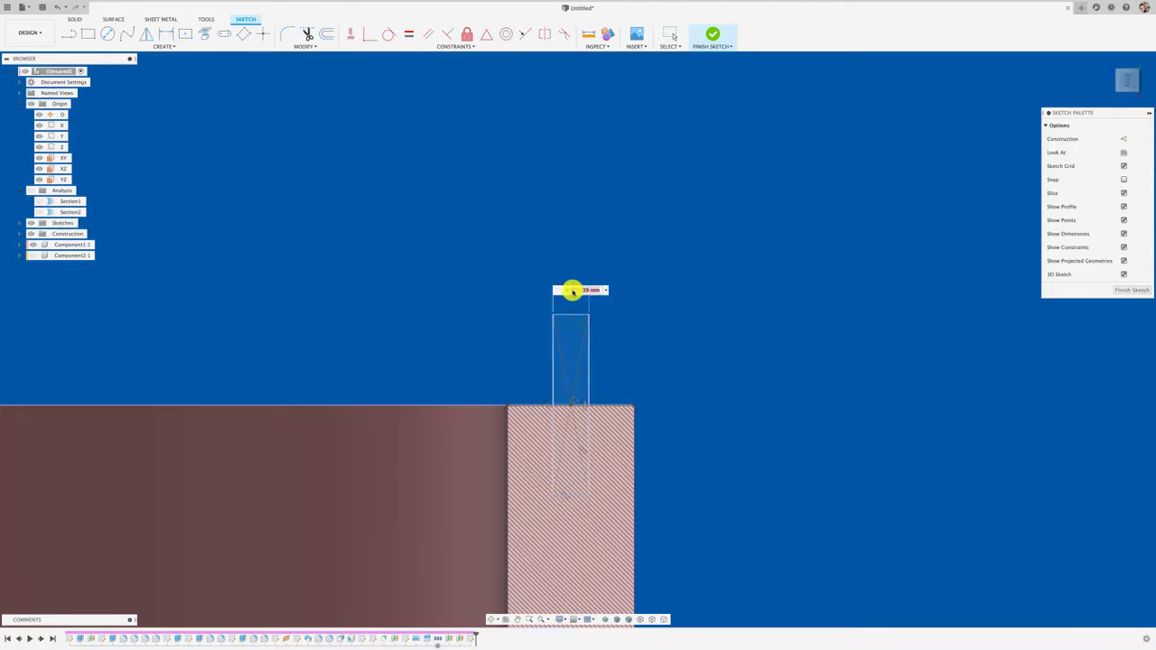
pyautogui.write('1')
pyautogui.press('Return')
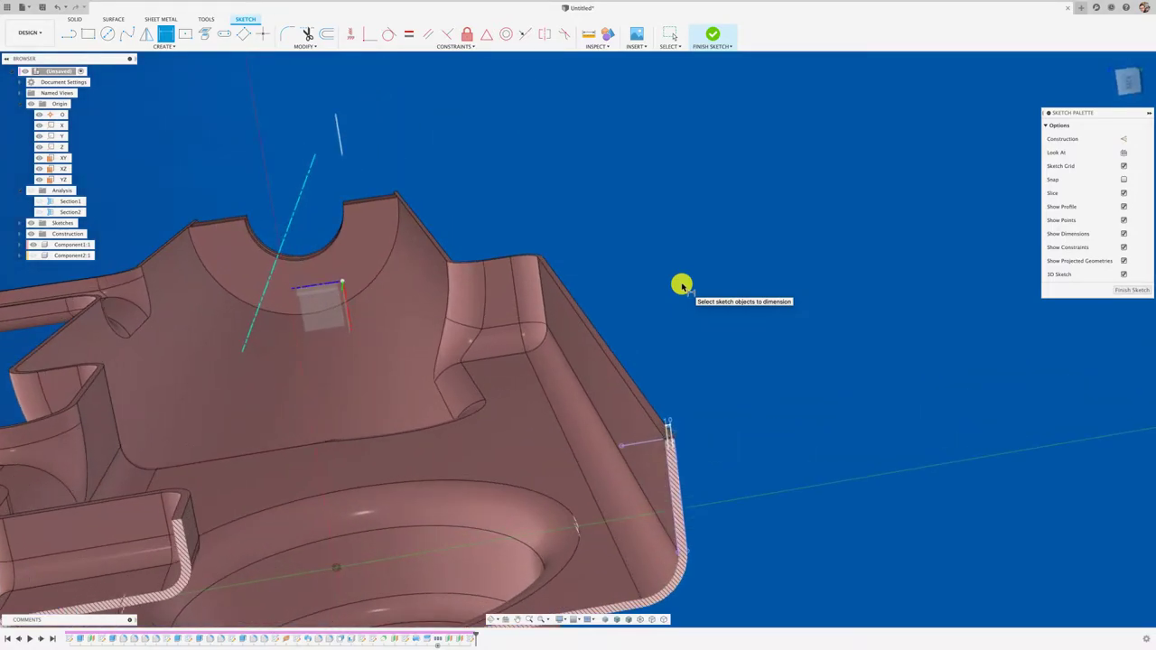
# - Finish the sketch and sweep the rectangle profile along the rim edge loop, joined to the body
pyautogui.click(1123, 290)
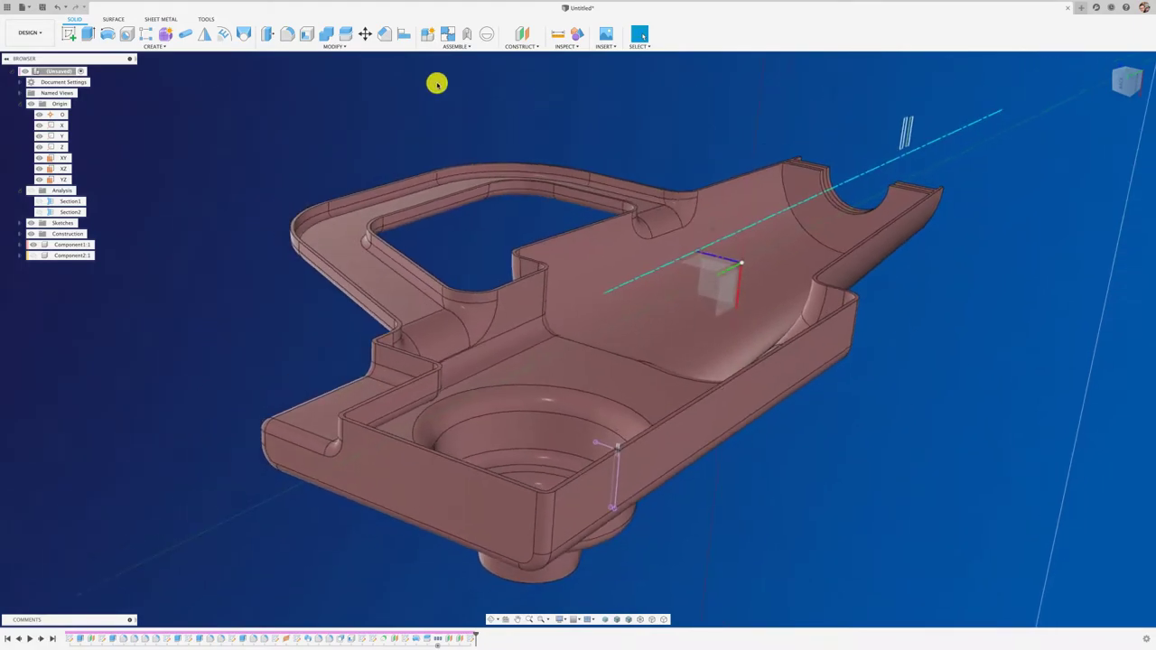
pyautogui.click(155, 45)
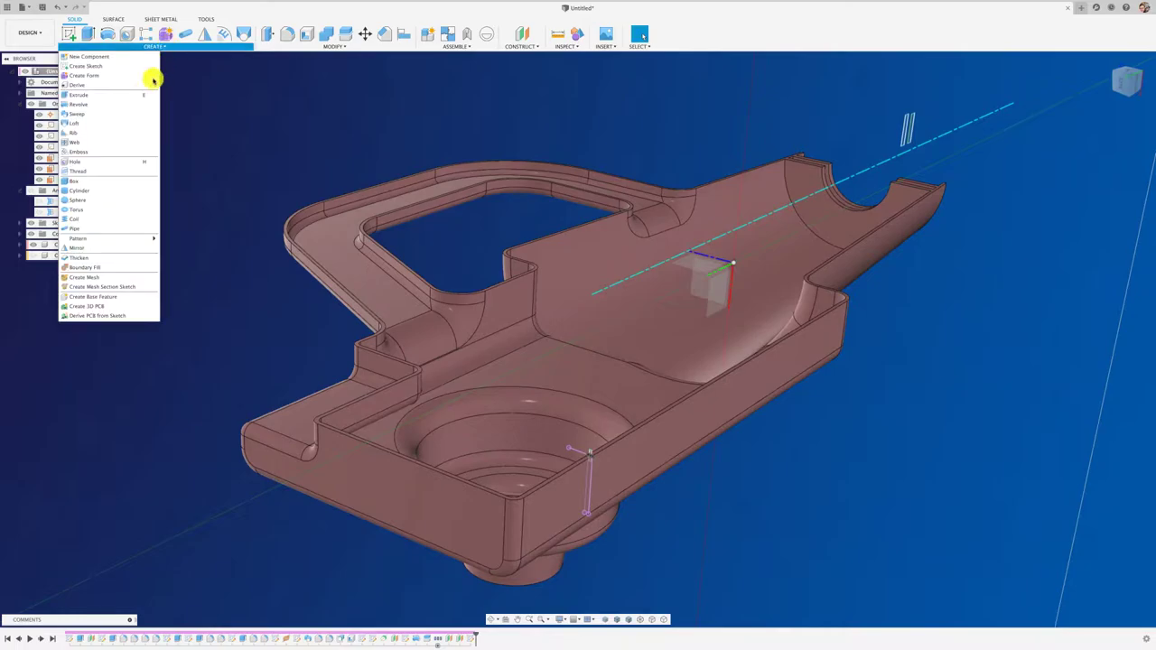
pyautogui.click(90, 114)
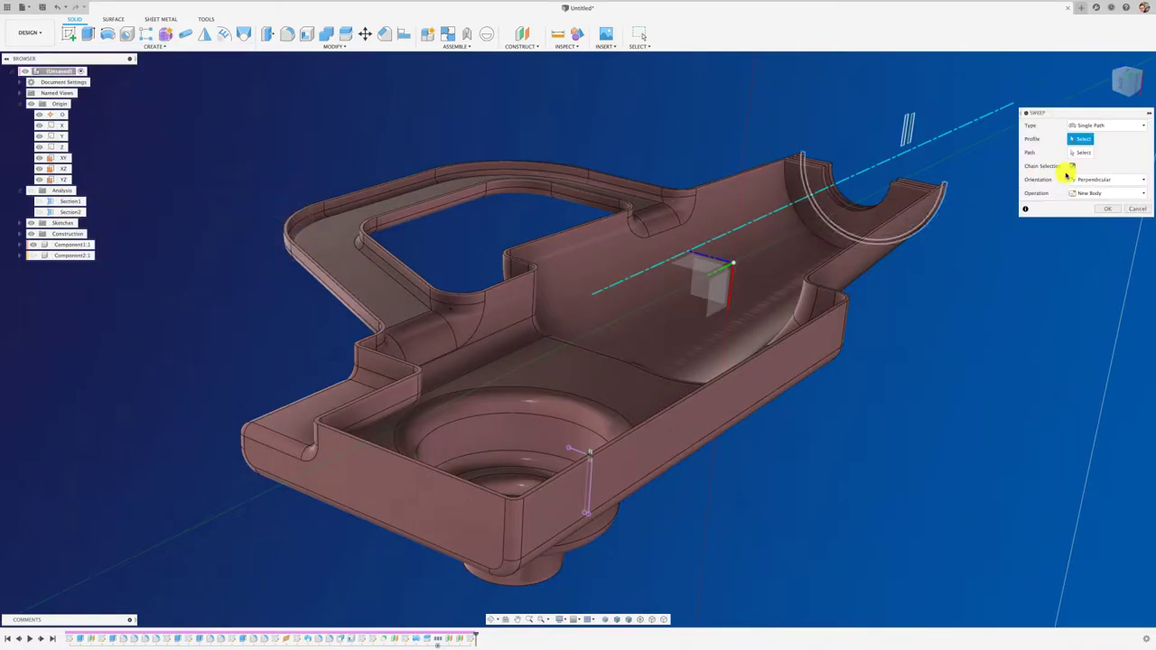
pyautogui.scroll(3, 763, 437)
pyautogui.scroll(3, 763, 437)
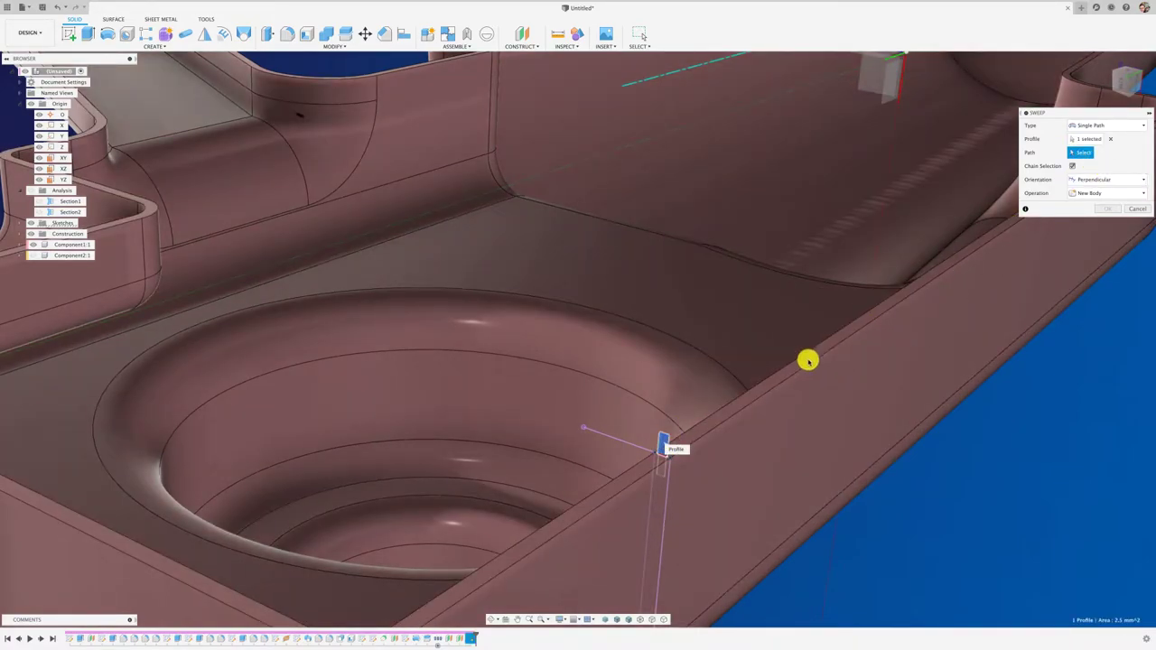
pyautogui.click(808, 361)
pyautogui.scroll(-2, 810, 362)
pyautogui.scroll(-5, 811, 363)
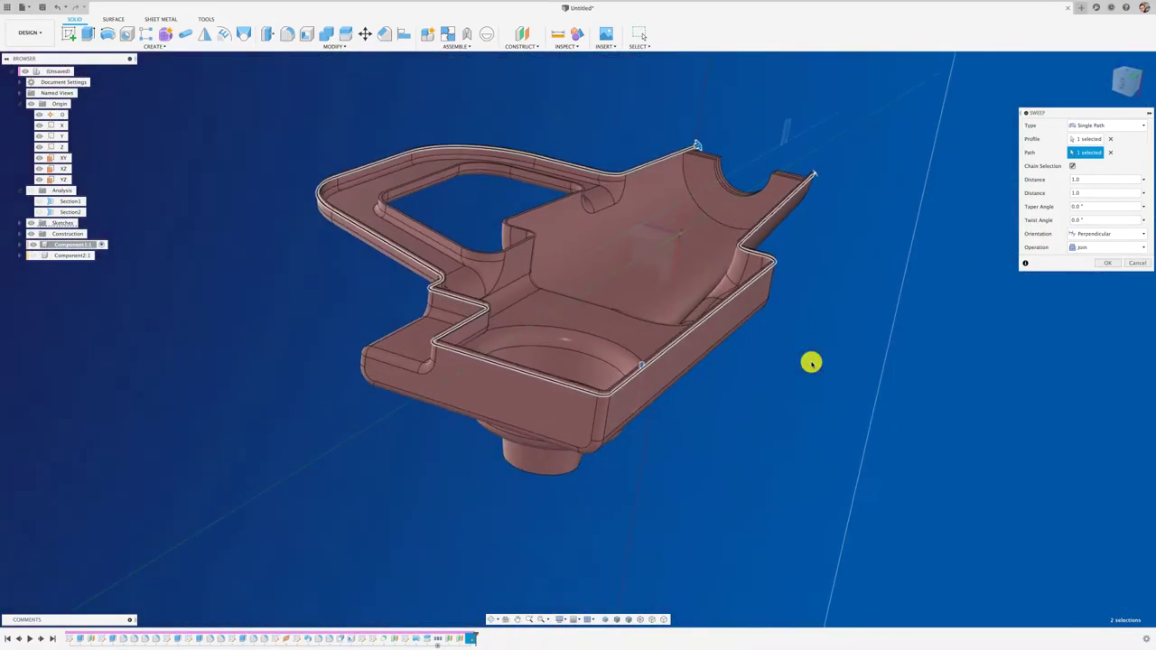
pyautogui.keyDown('shift'); pyautogui.moveTo(811, 362); pyautogui.dragTo(1074, 299, button='middle'); pyautogui.keyUp('shift')
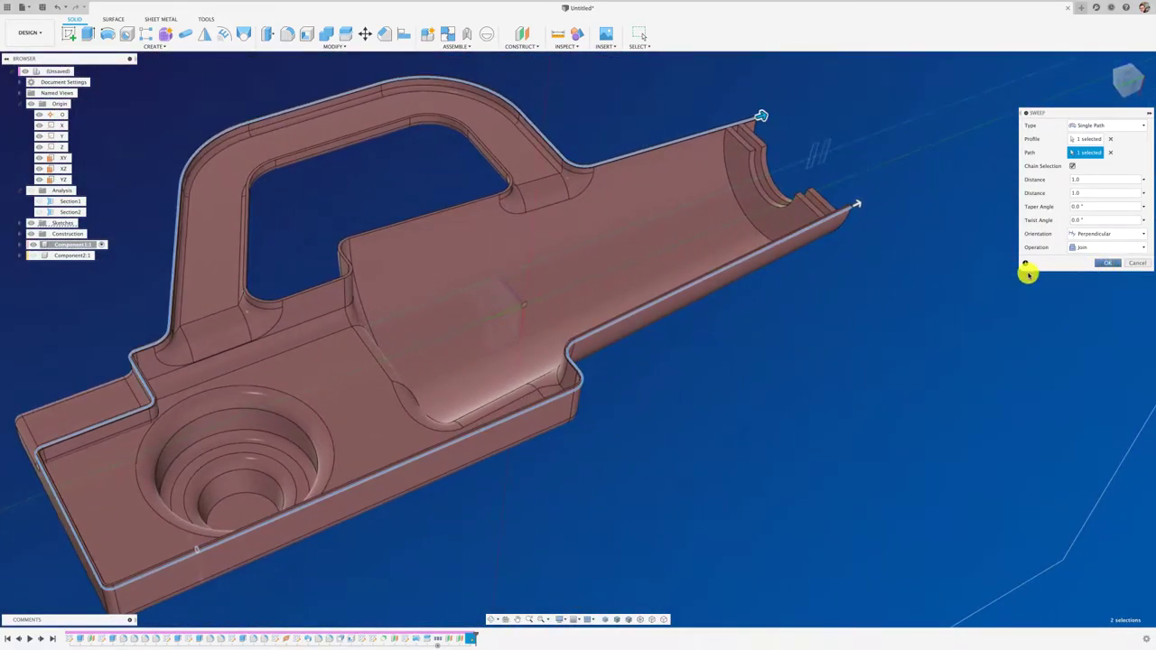
pyautogui.press('Return')
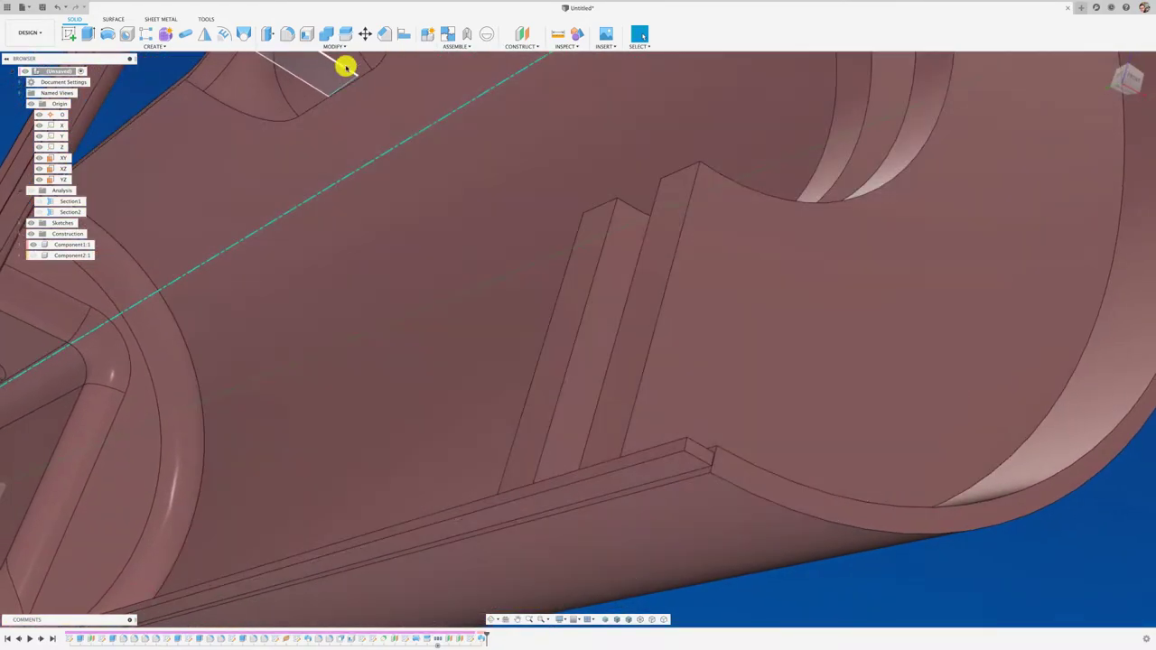
# - Chamfer each end edge of the swept rim lip with a 2 mm distance
pyautogui.click(382, 34)
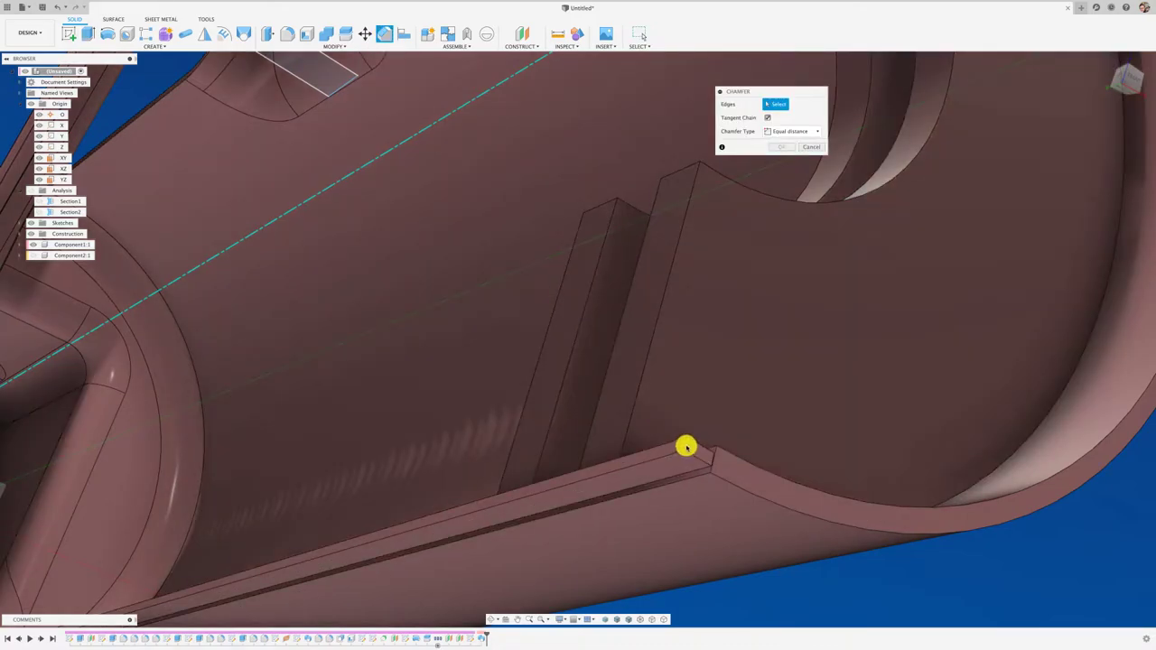
pyautogui.click(686, 446)
pyautogui.moveTo(687, 444); pyautogui.dragTo(685, 447)
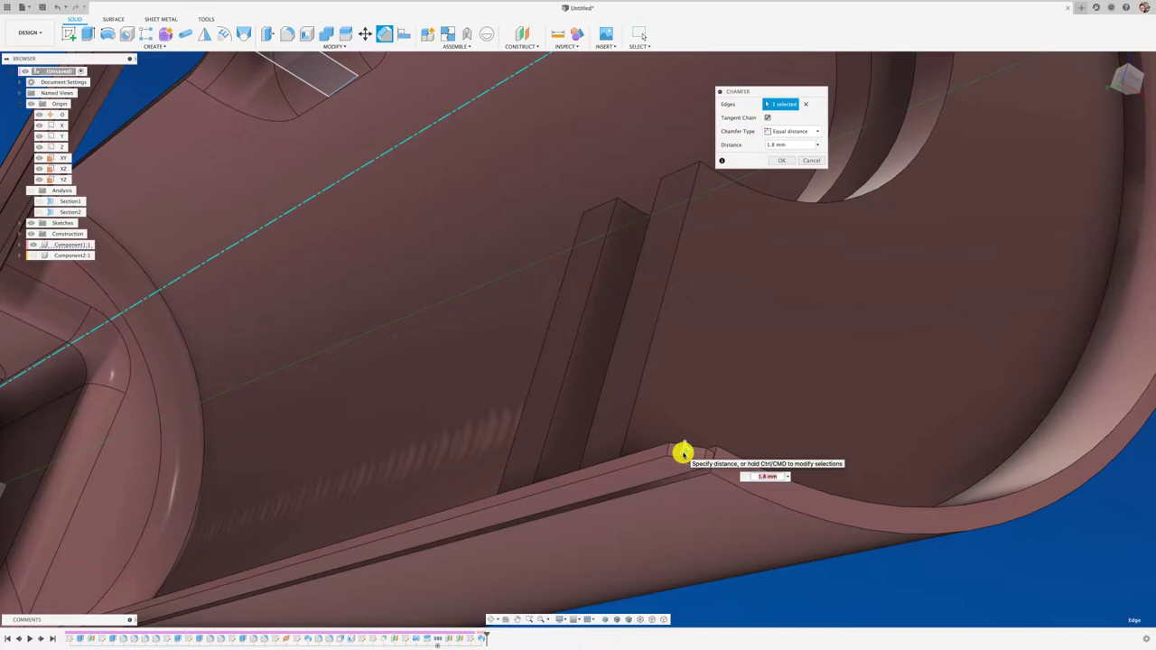
pyautogui.click(792, 162)
pyautogui.moveTo(753, 245)
pyautogui.keyDown('shift'); pyautogui.mouseDown(button='middle')
pyautogui.moveTo(743, 276)
pyautogui.moveTo(582, 244)
pyautogui.mouseUp(button='middle'); pyautogui.keyUp('shift')
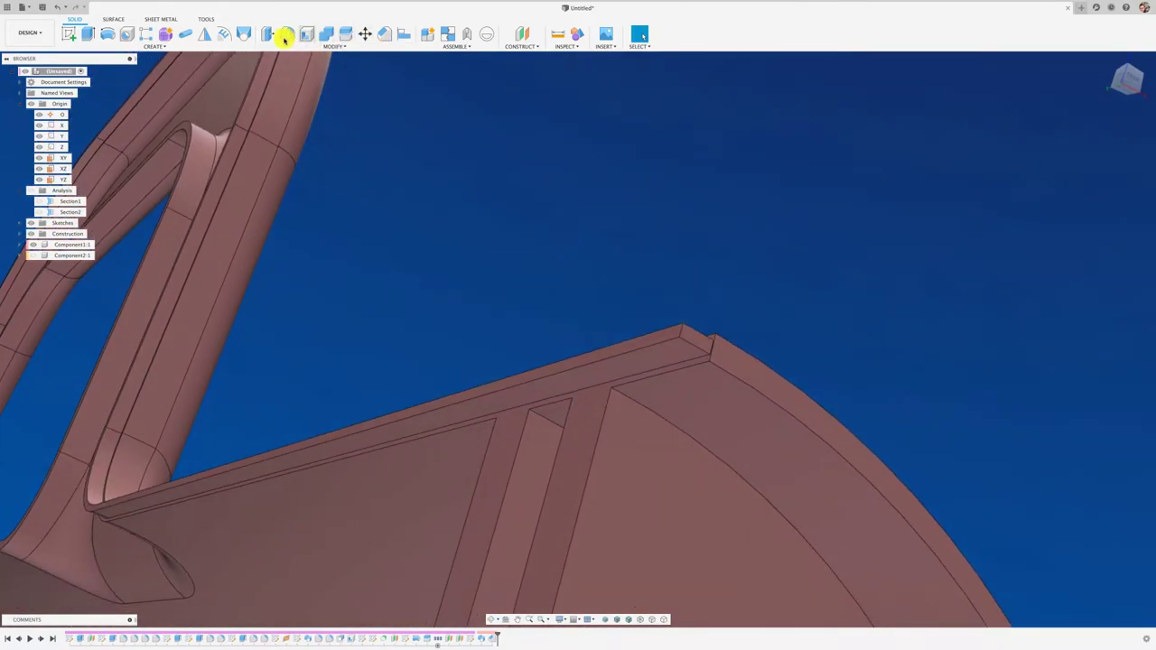
pyautogui.click(385, 34)
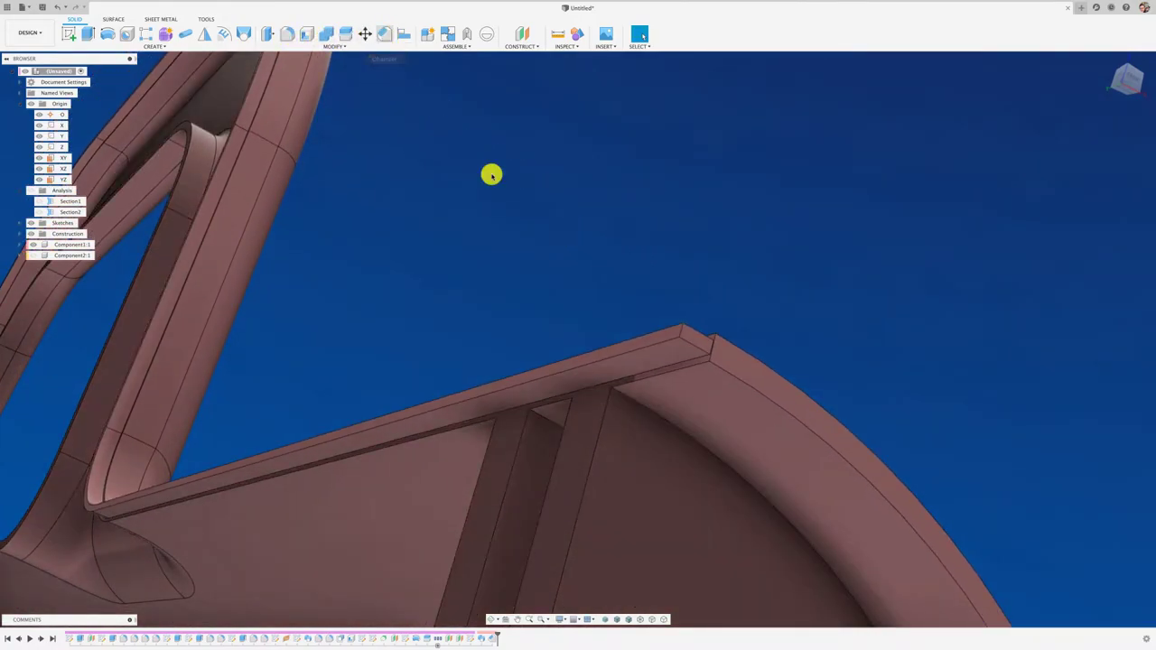
pyautogui.click(680, 332)
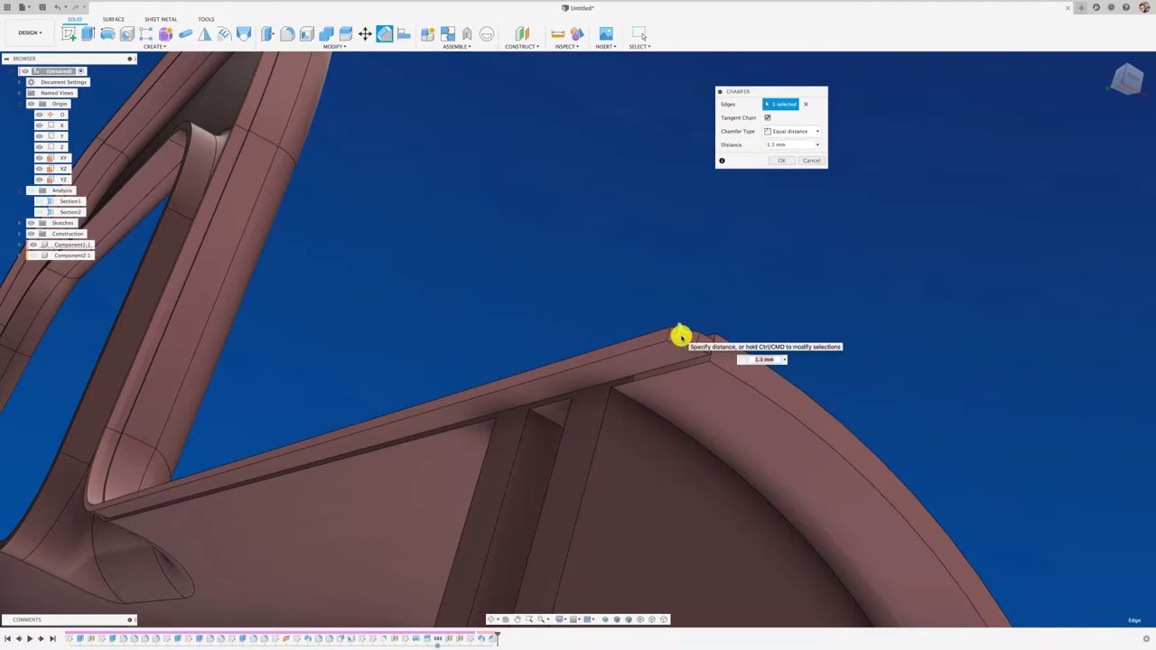
pyautogui.write('2')
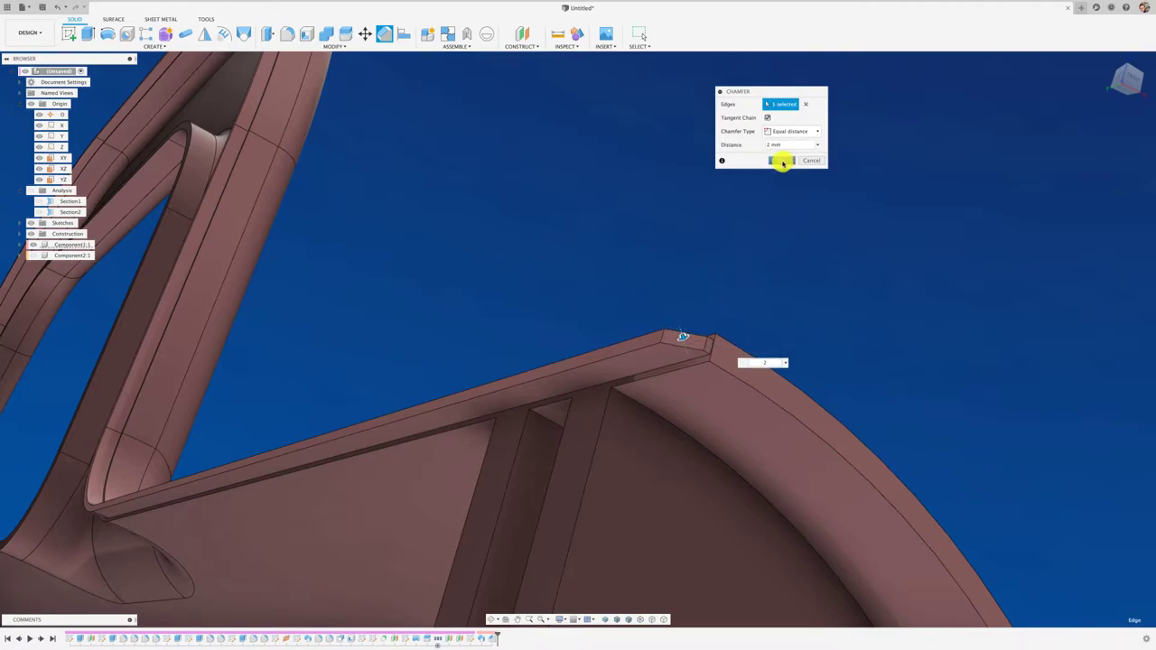
pyautogui.click(782, 162)
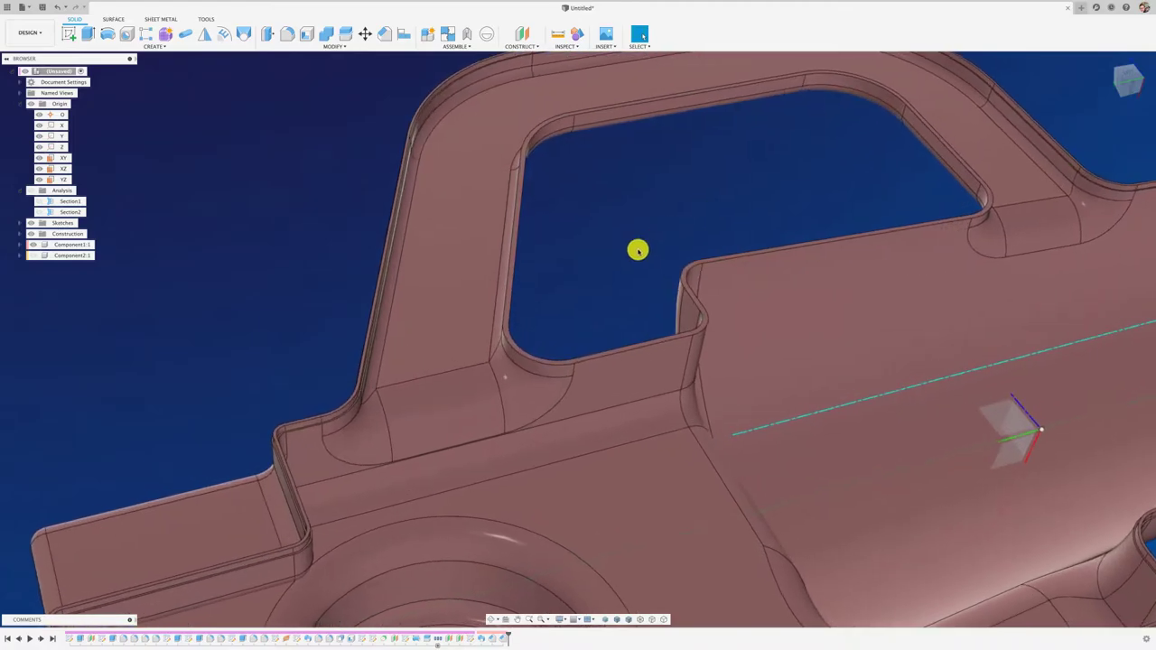
# - Toggle visibility so Component2:1 and the pink lower body both show again
pyautogui.scroll(-5, 580, 359)
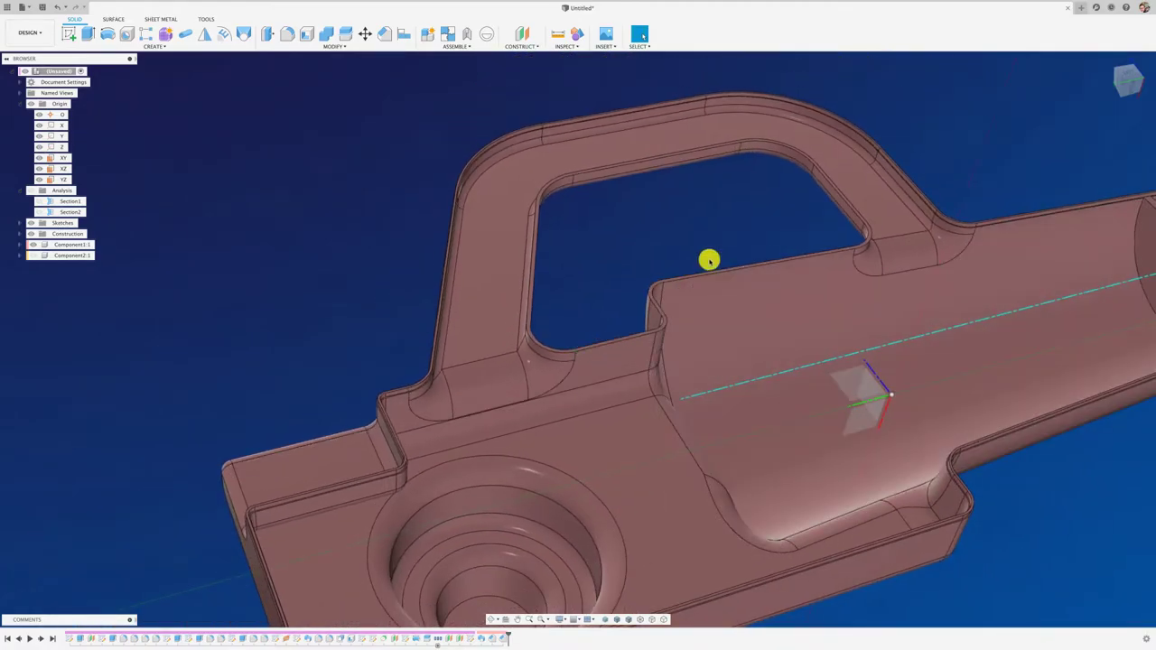
pyautogui.keyDown('shift'); pyautogui.scroll(-5, 622, 250); pyautogui.keyUp('shift')
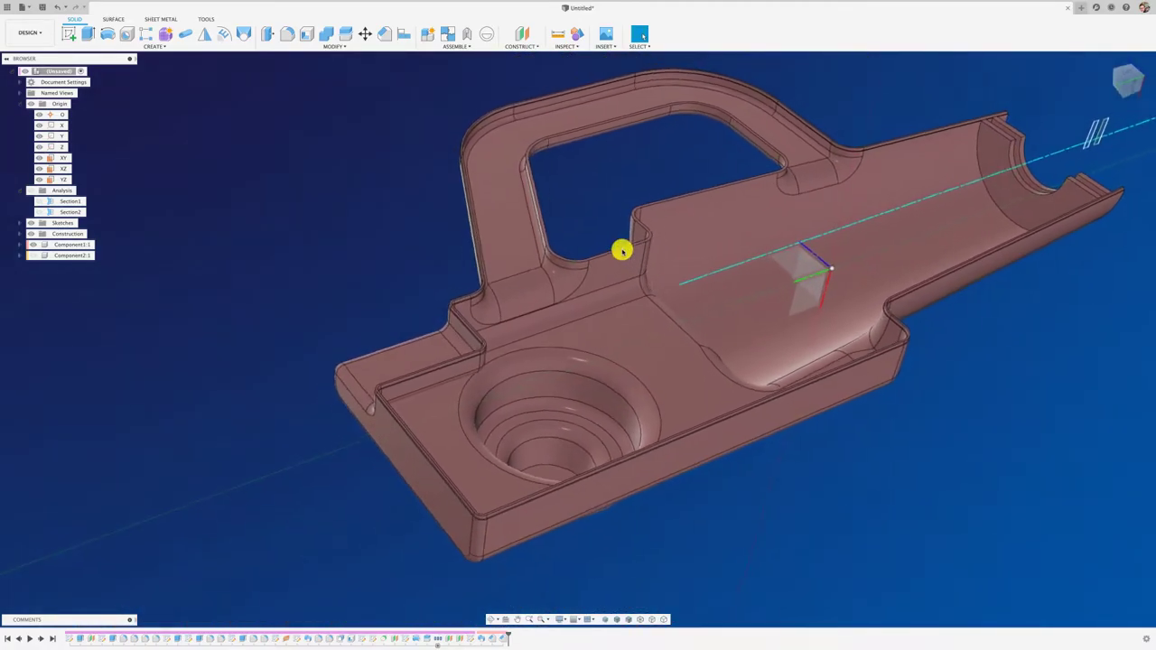
pyautogui.keyDown('shift'); pyautogui.scroll(-10, 366, 280); pyautogui.keyUp('shift')
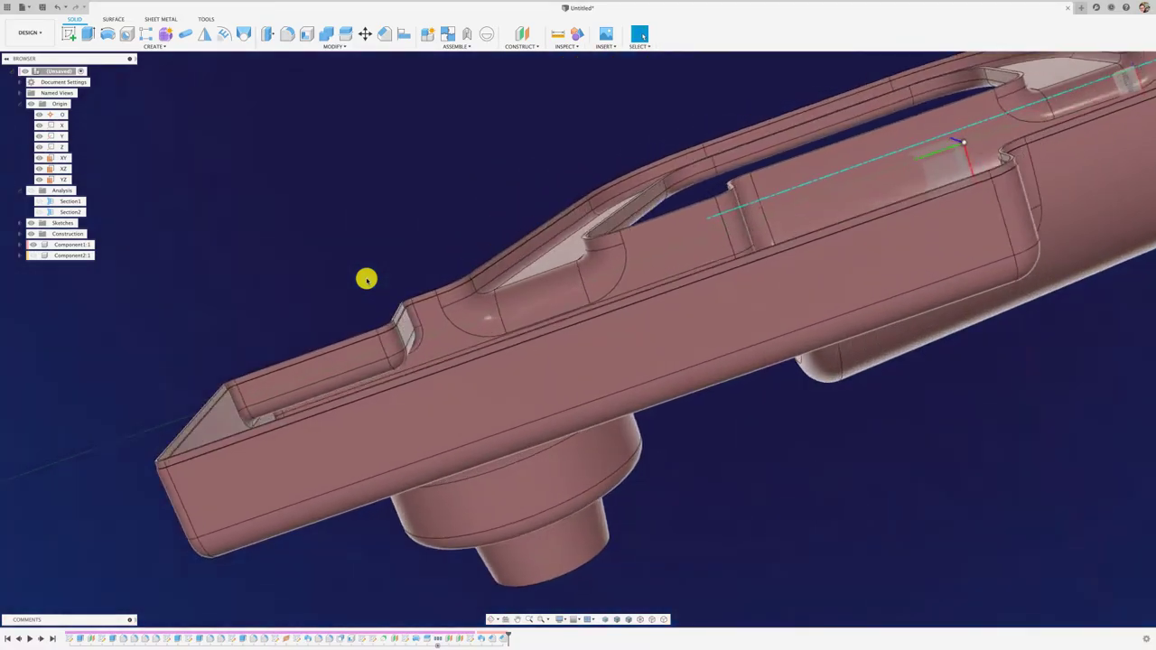
pyautogui.keyDown('shift'); pyautogui.scroll(-5, 379, 277); pyautogui.keyUp('shift')
pyautogui.keyDown('shift'); pyautogui.scroll(-3, 225, 271); pyautogui.keyUp('shift')
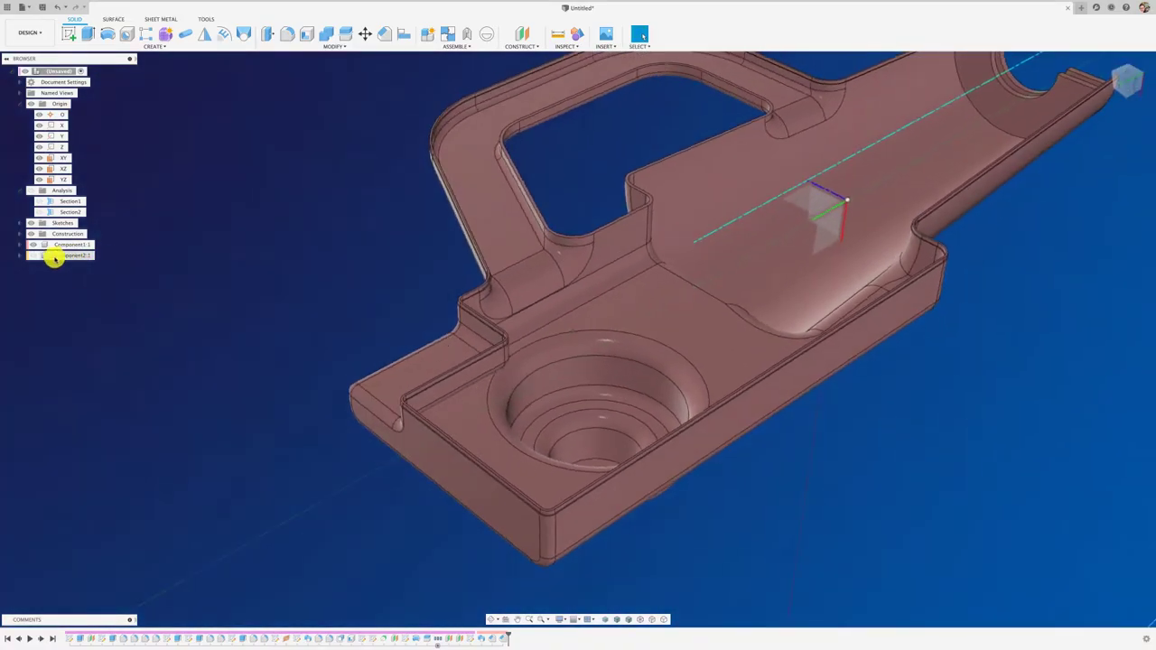
pyautogui.click(31, 255)
pyautogui.keyDown('shift'); pyautogui.scroll(-5, 31, 255); pyautogui.keyUp('shift')
pyautogui.keyDown('shift'); pyautogui.scroll(-3, 31, 253); pyautogui.keyUp('shift')
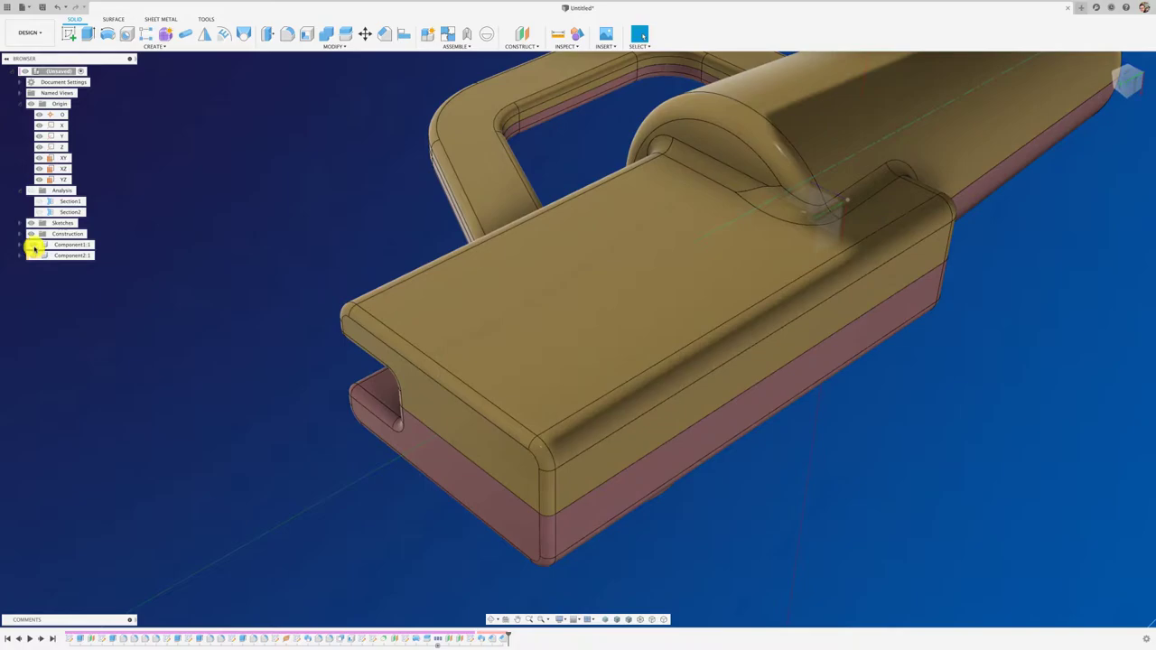
pyautogui.keyDown('shift'); pyautogui.scroll(-3, 30, 255); pyautogui.keyUp('shift')
pyautogui.keyDown('shift'); pyautogui.scroll(-3, 176, 301); pyautogui.keyUp('shift')
pyautogui.keyDown('shift'); pyautogui.scroll(-5, 176, 301); pyautogui.keyUp('shift')
pyautogui.keyDown('shift'); pyautogui.scroll(-2, 176, 301); pyautogui.keyUp('shift')
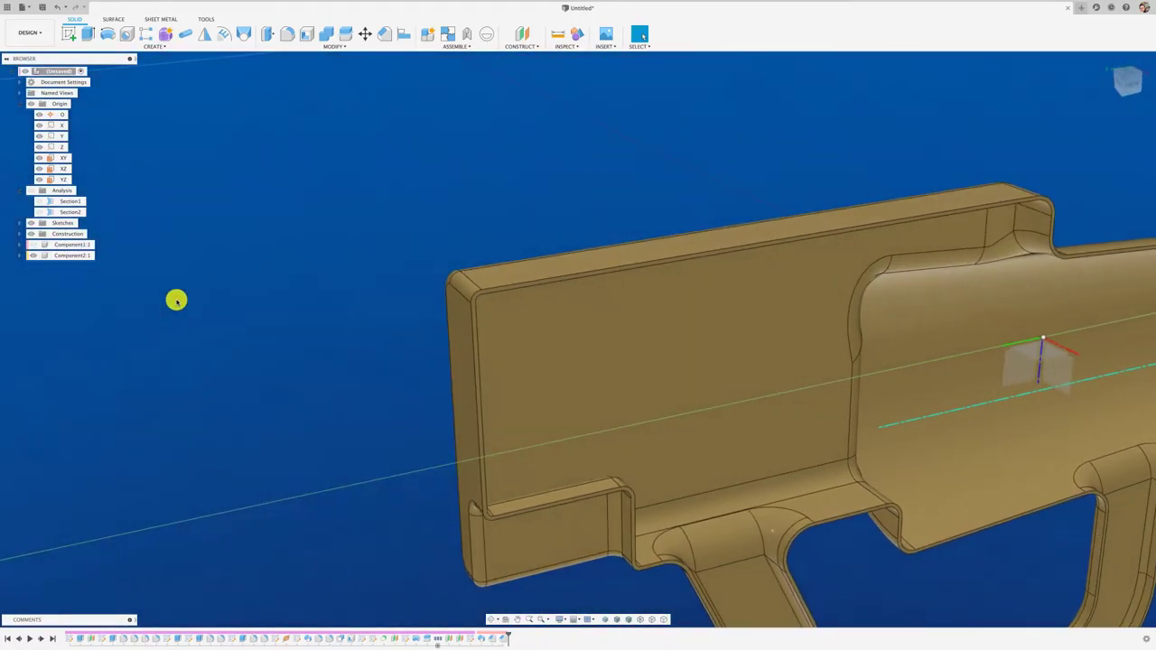
pyautogui.keyDown('shift'); pyautogui.scroll(-5, 348, 306); pyautogui.keyUp('shift')
pyautogui.keyDown('shift'); pyautogui.scroll(-3, 310, 289); pyautogui.keyUp('shift')
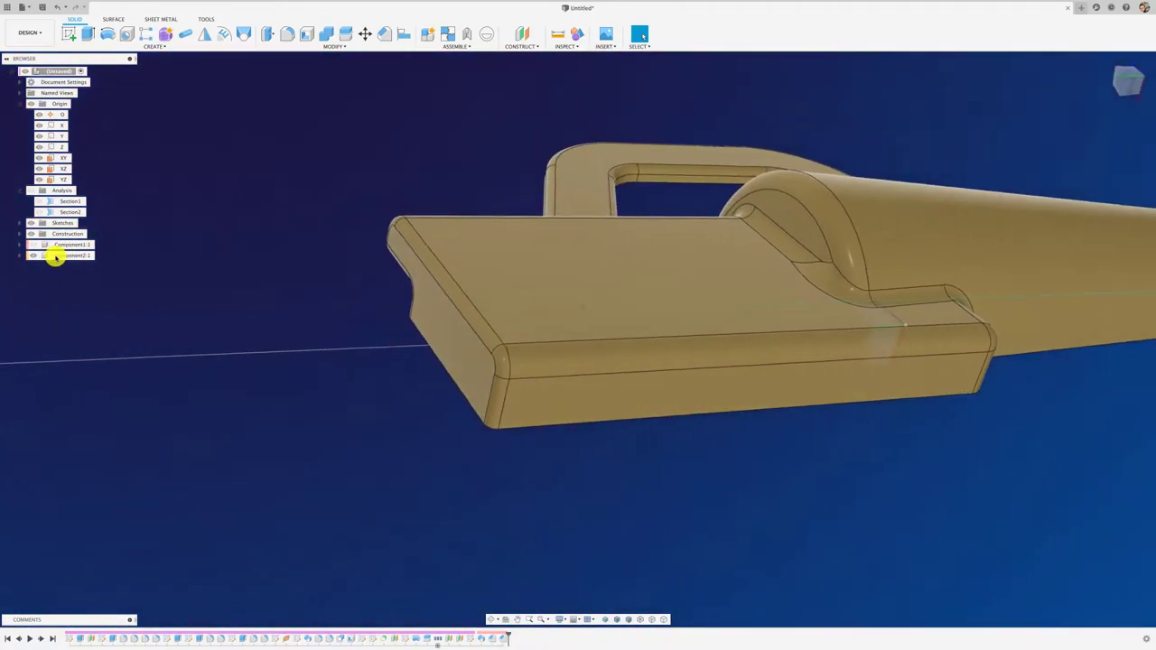
pyautogui.click(34, 256)
pyautogui.keyDown('shift'); pyautogui.scroll(-3, 180, 283); pyautogui.keyUp('shift')
pyautogui.keyDown('shift'); pyautogui.scroll(-3, 181, 283); pyautogui.keyUp('shift')
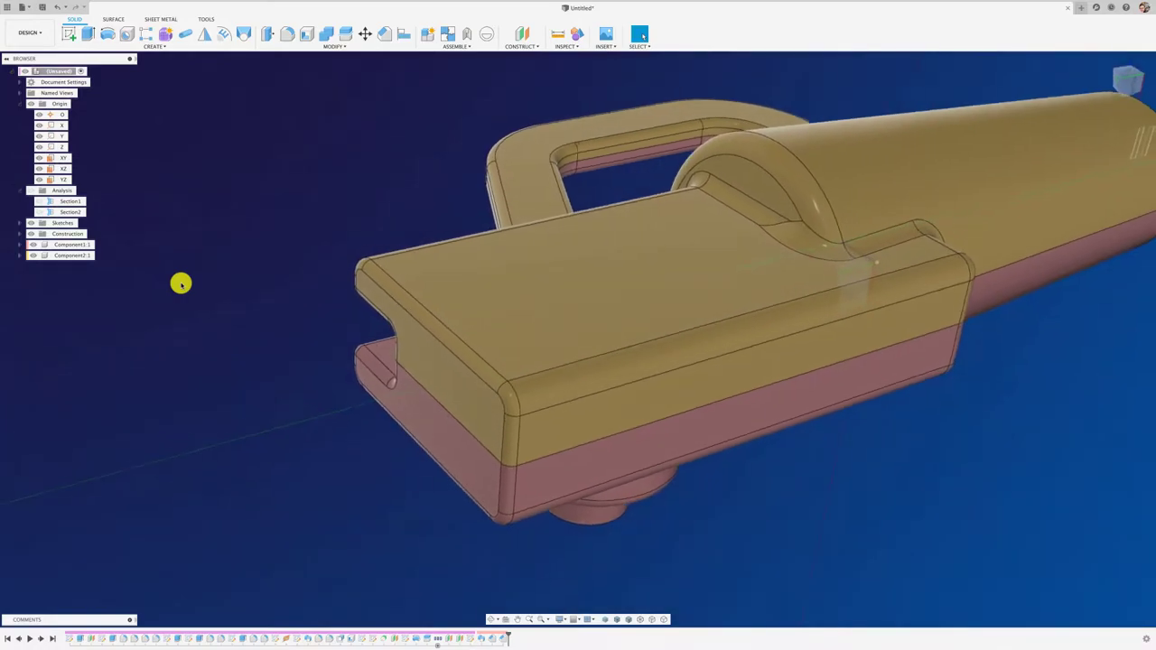
pyautogui.keyDown('shift'); pyautogui.scroll(-2, 180, 284); pyautogui.keyUp('shift')
pyautogui.keyDown('shift'); pyautogui.scroll(-3, 180, 284); pyautogui.keyUp('shift')
pyautogui.keyDown('shift'); pyautogui.scroll(-2, 287, 123); pyautogui.keyUp('shift')
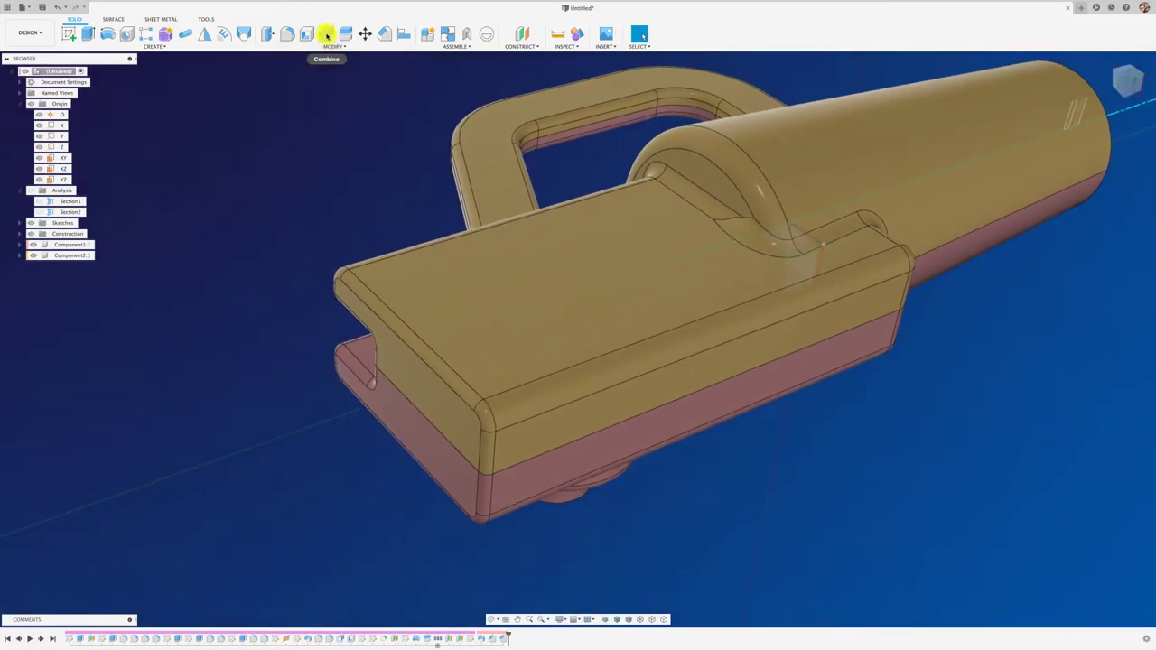
# - Combine-cut the upper gold body with the lower pink body, with Keep Tools on
pyautogui.click(327, 36)
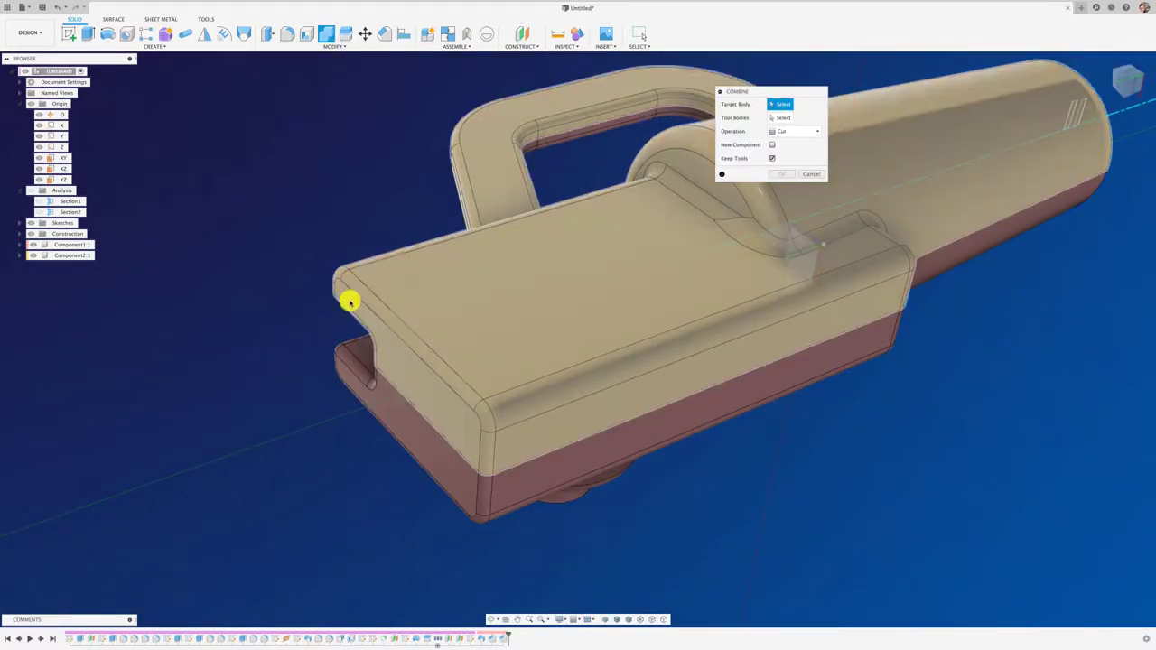
pyautogui.click(492, 304)
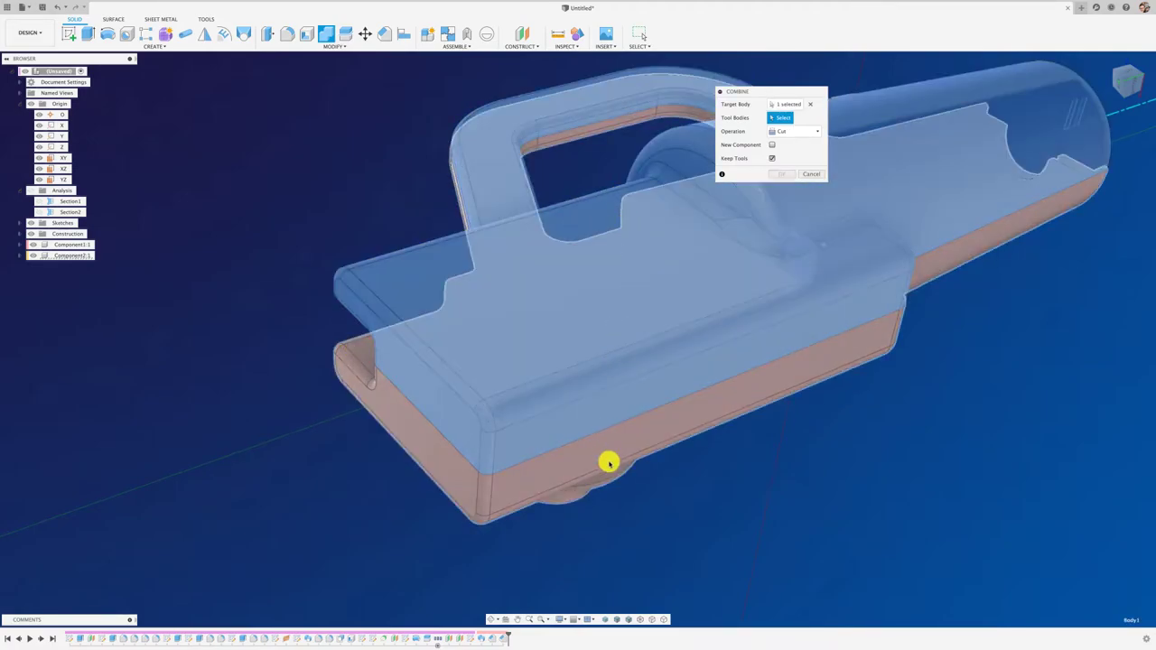
pyautogui.click(743, 474)
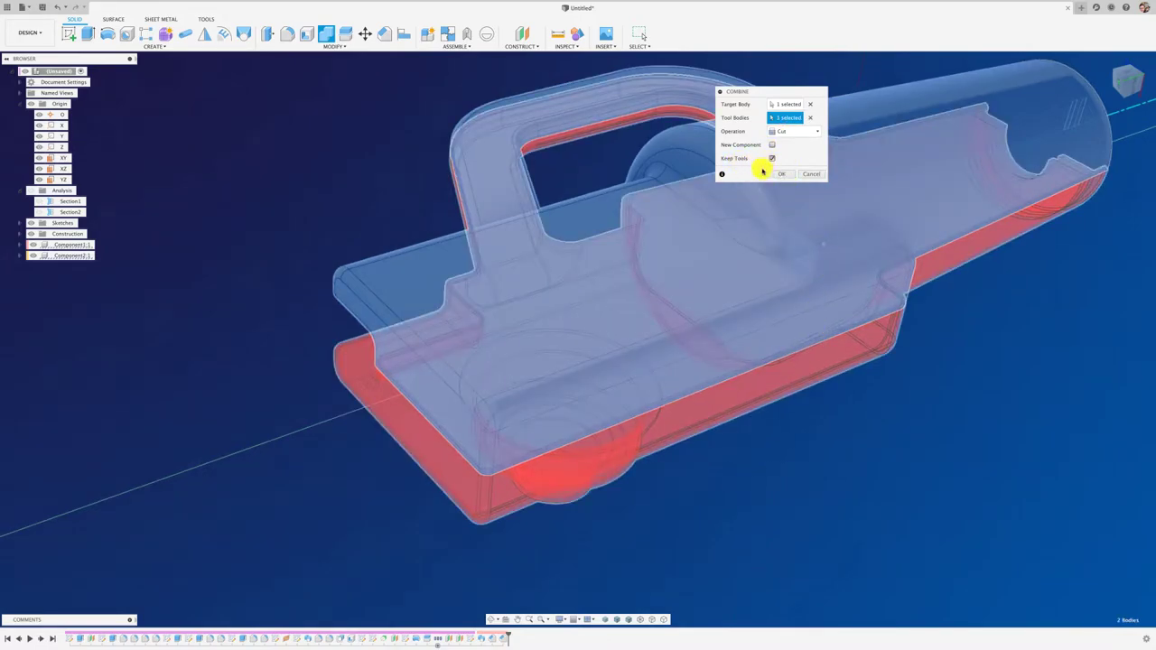
pyautogui.click(780, 176)
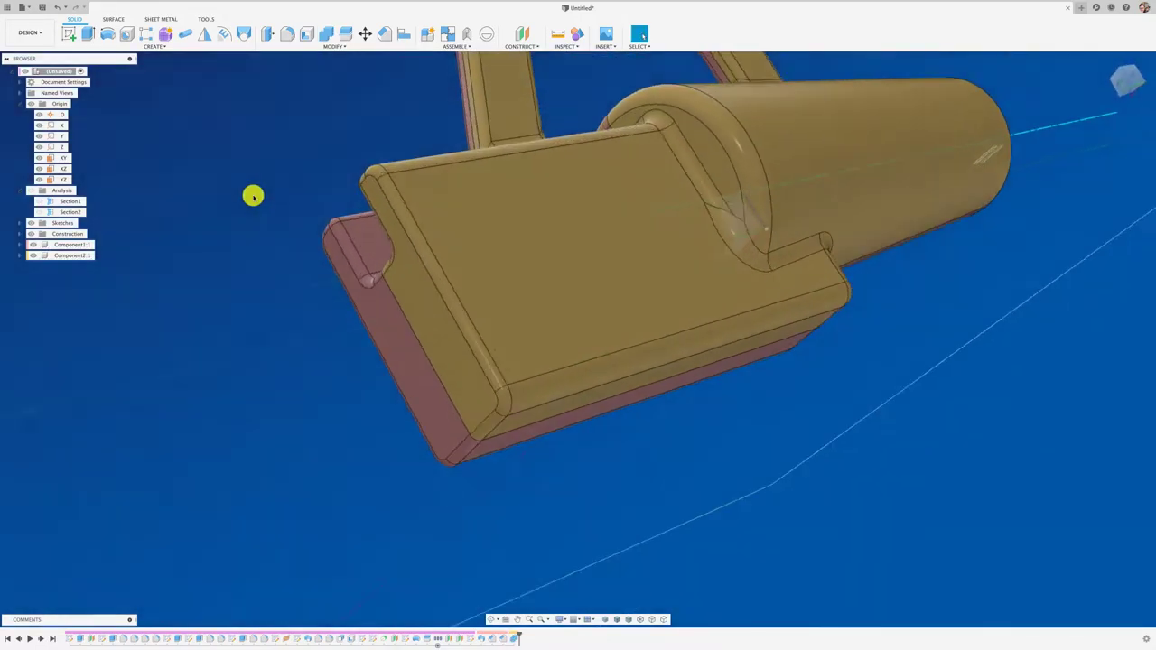
pyautogui.moveTo(251, 202)
pyautogui.keyDown('shift'); pyautogui.mouseDown(button='middle')
pyautogui.moveTo(349, 124)
pyautogui.moveTo(564, 58)
pyautogui.moveTo(170, 234)
pyautogui.mouseUp(button='middle'); pyautogui.keyUp('shift')
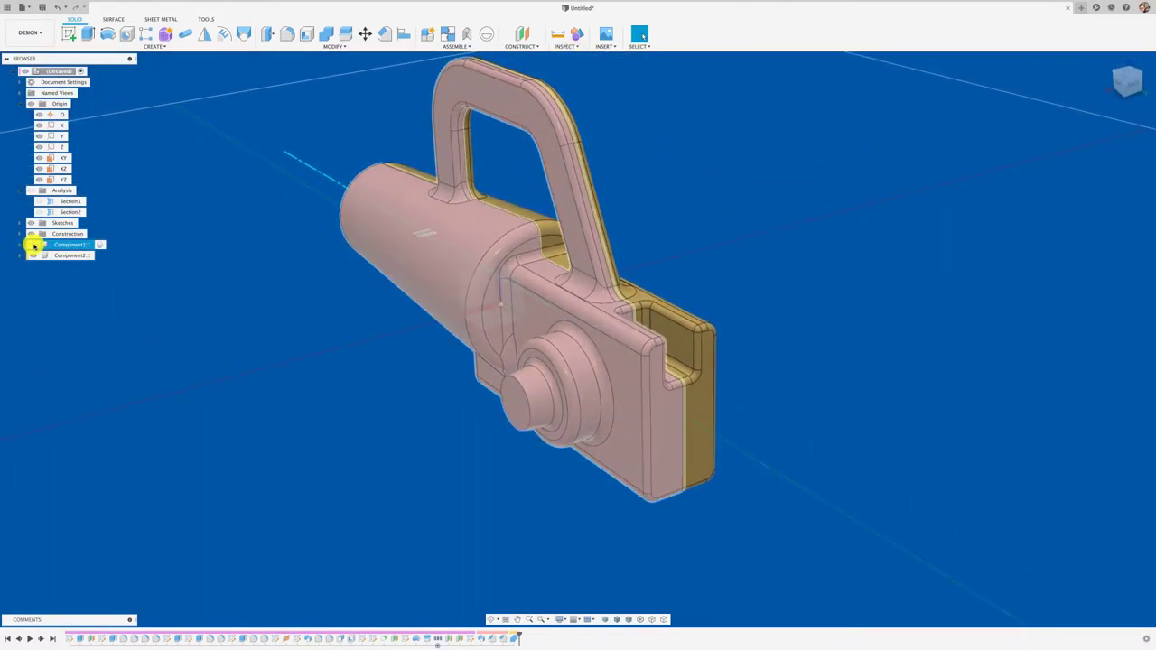
pyautogui.click(32, 244)
pyautogui.scroll(3, 228, 347)
pyautogui.scroll(5, 231, 347)
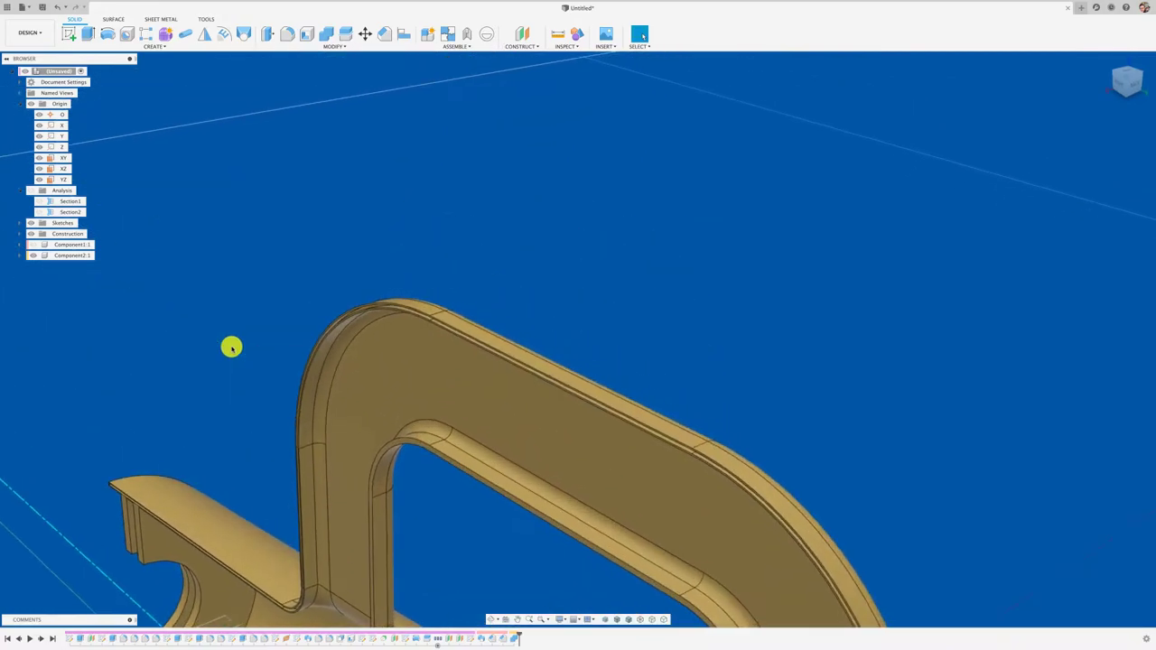
pyautogui.moveTo(378, 328)
pyautogui.keyDown('shift'); pyautogui.mouseDown(button='middle')
pyautogui.moveTo(351, 322)
pyautogui.moveTo(353, 413)
pyautogui.moveTo(369, 434)
pyautogui.moveTo(355, 442)
pyautogui.moveTo(109, 294)
pyautogui.mouseUp(button='middle'); pyautogui.keyUp('shift')
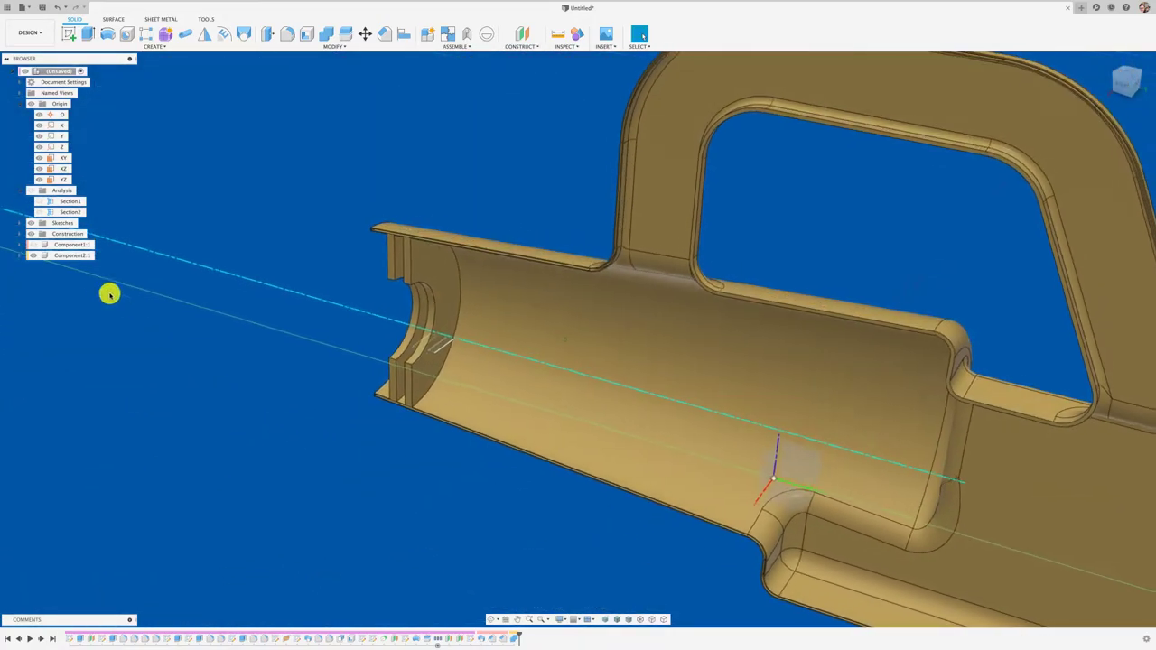
pyautogui.click(33, 244)
pyautogui.moveTo(258, 214)
pyautogui.keyDown('shift'); pyautogui.mouseDown(button='middle')
pyautogui.moveTo(327, 375)
pyautogui.moveTo(394, 382)
pyautogui.mouseUp(button='middle'); pyautogui.keyUp('shift')
pyautogui.scroll(3, 286, 323)
pyautogui.scroll(2, 286, 323)
pyautogui.keyDown('shift'); pyautogui.moveTo(287, 322); pyautogui.dragTo(271, 262, button='middle'); pyautogui.keyUp('shift')
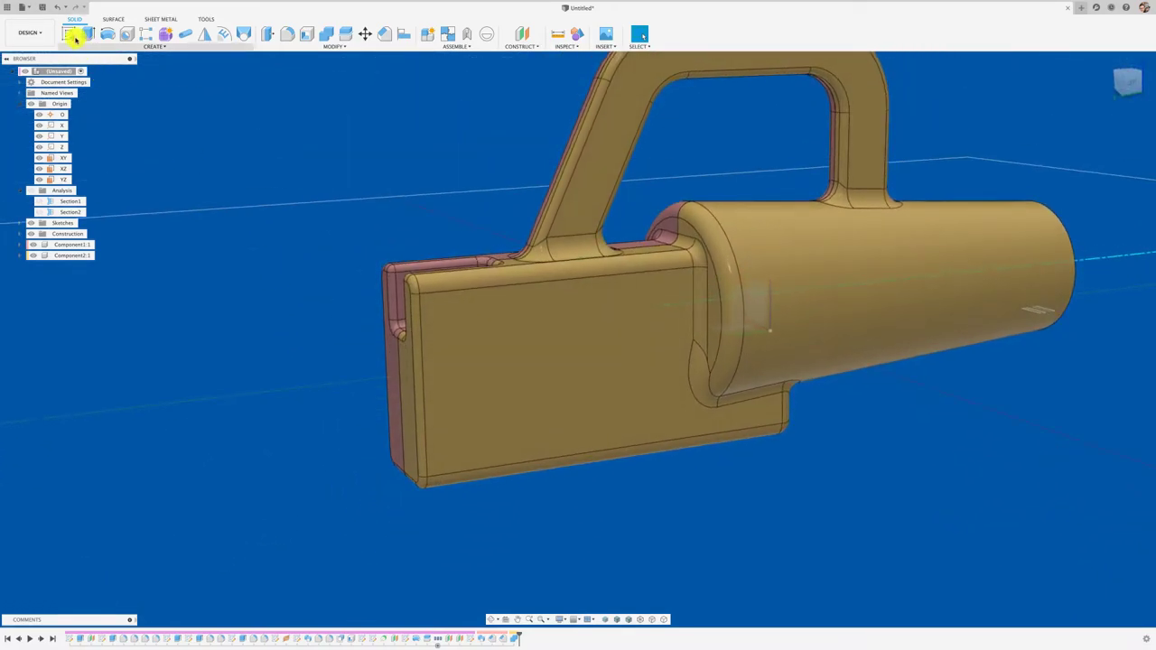
# - Start a sketch on the plate's flat front face and view it face-on
pyautogui.click(485, 312)
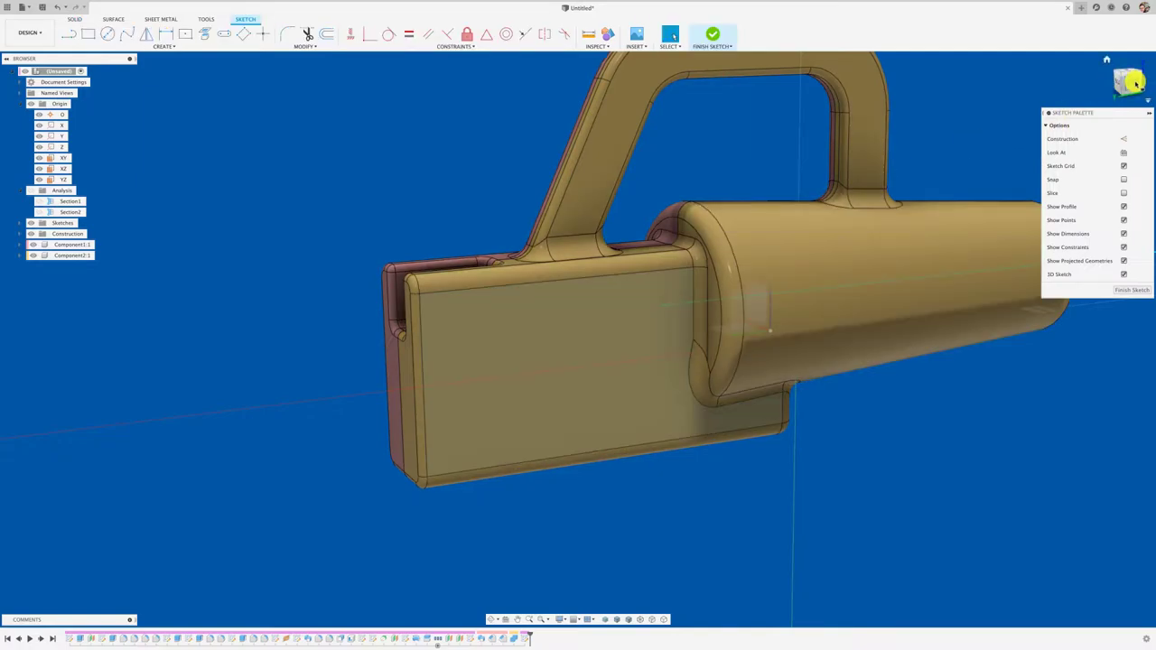
pyautogui.click(1135, 82)
pyautogui.moveTo(320, 261); pyautogui.dragTo(431, 291, button='middle')
pyautogui.scroll(5, 432, 281)
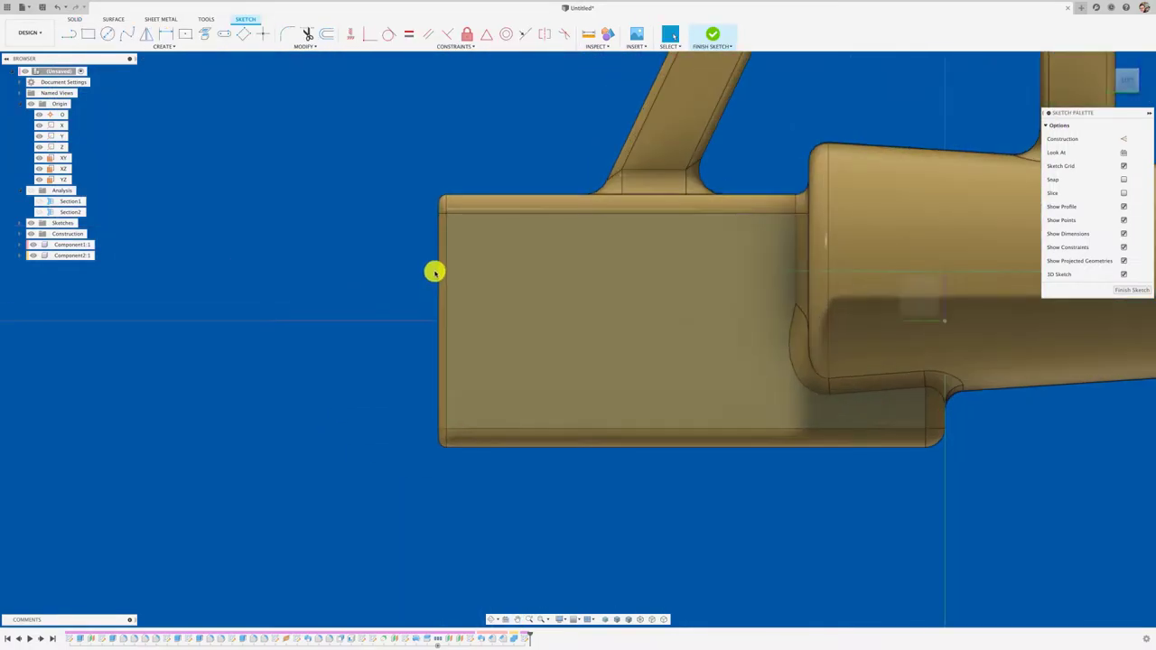
# - Draw a narrow centre-point slot near the plate's end and finish the sketch
pyautogui.click(162, 46)
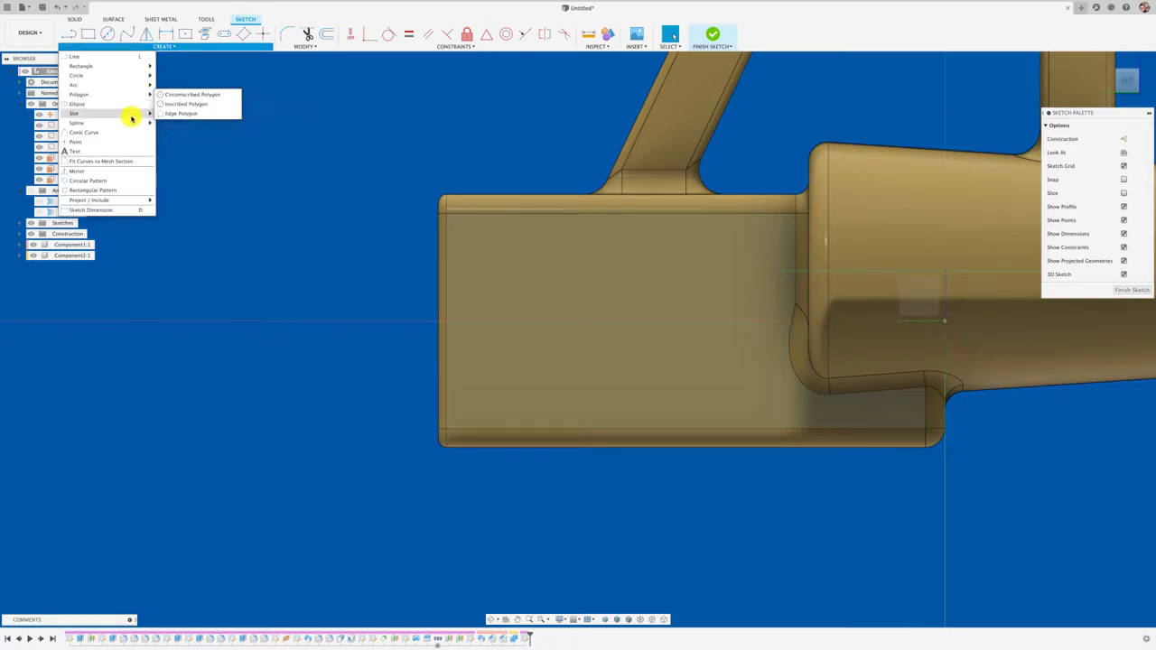
pyautogui.moveTo(76, 113)
pyautogui.click(172, 134)
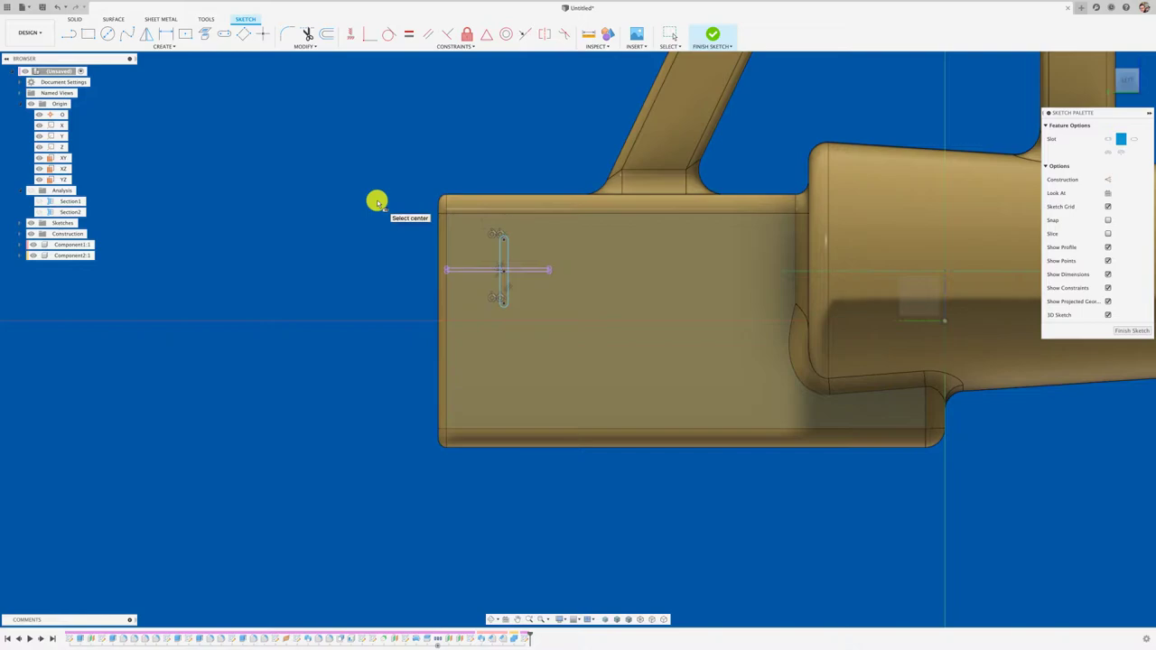
pyautogui.click(1130, 331)
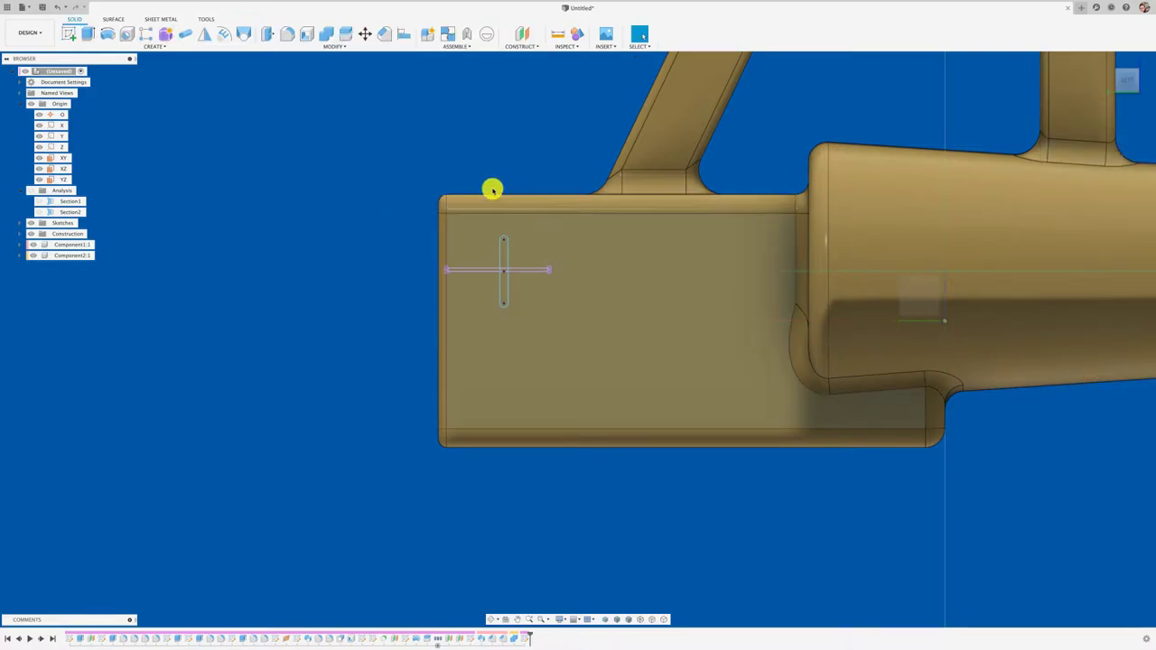
pyautogui.hotkey('shift', 'F6')
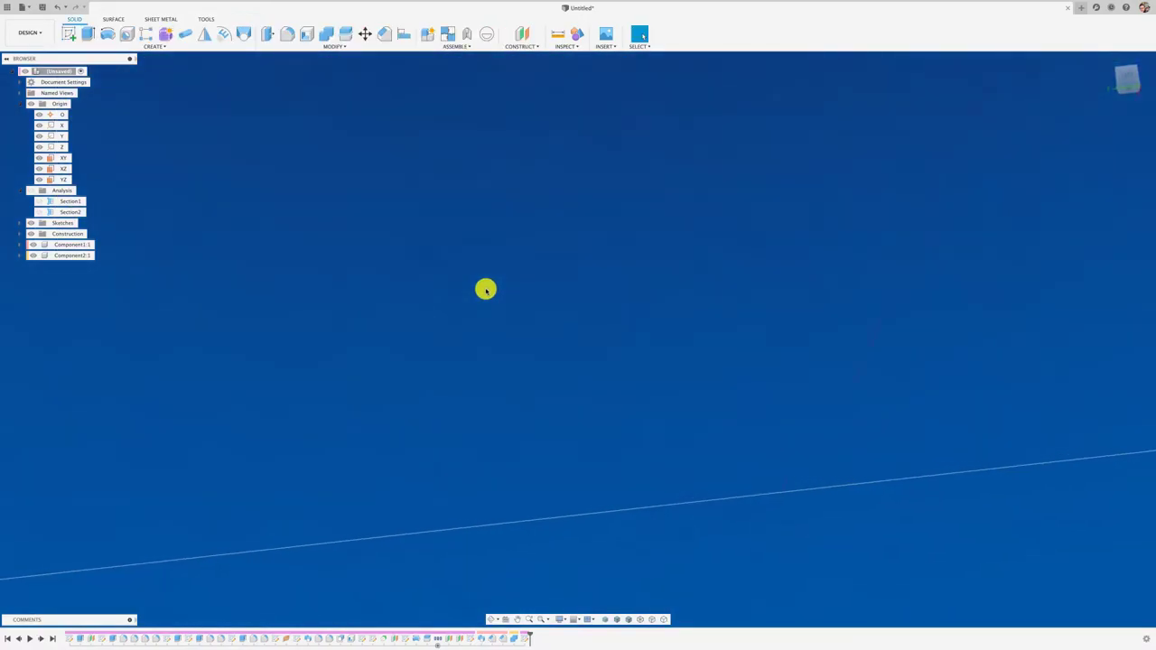
pyautogui.scroll(10, 486, 289)
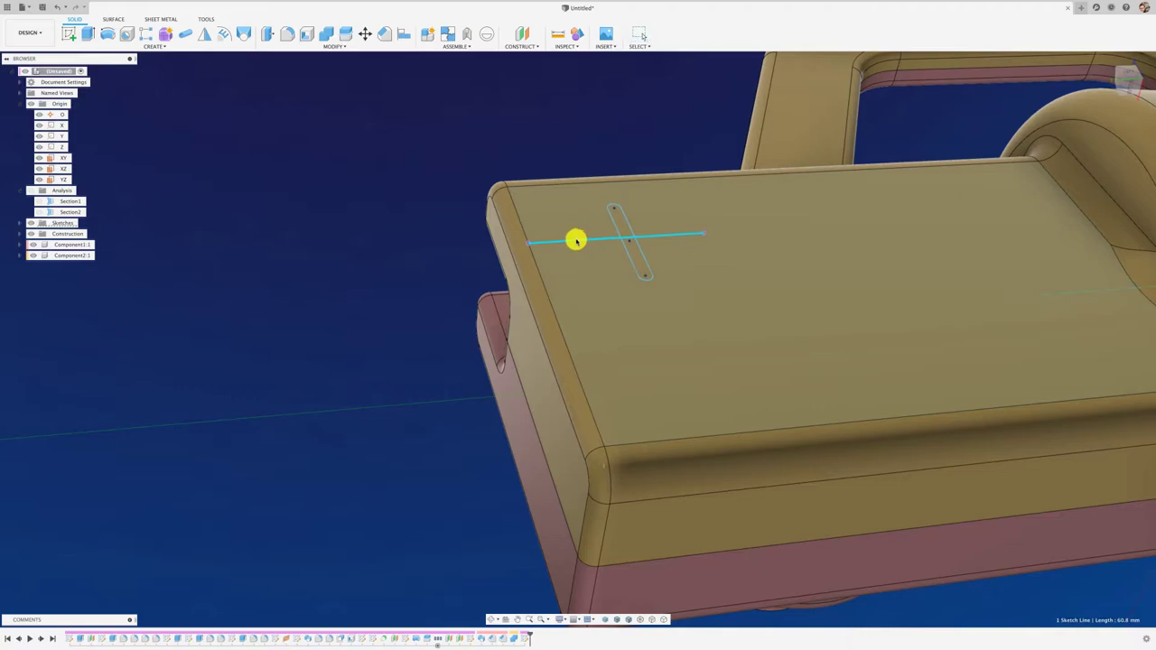
pyautogui.scroll(-5, 391, 262)
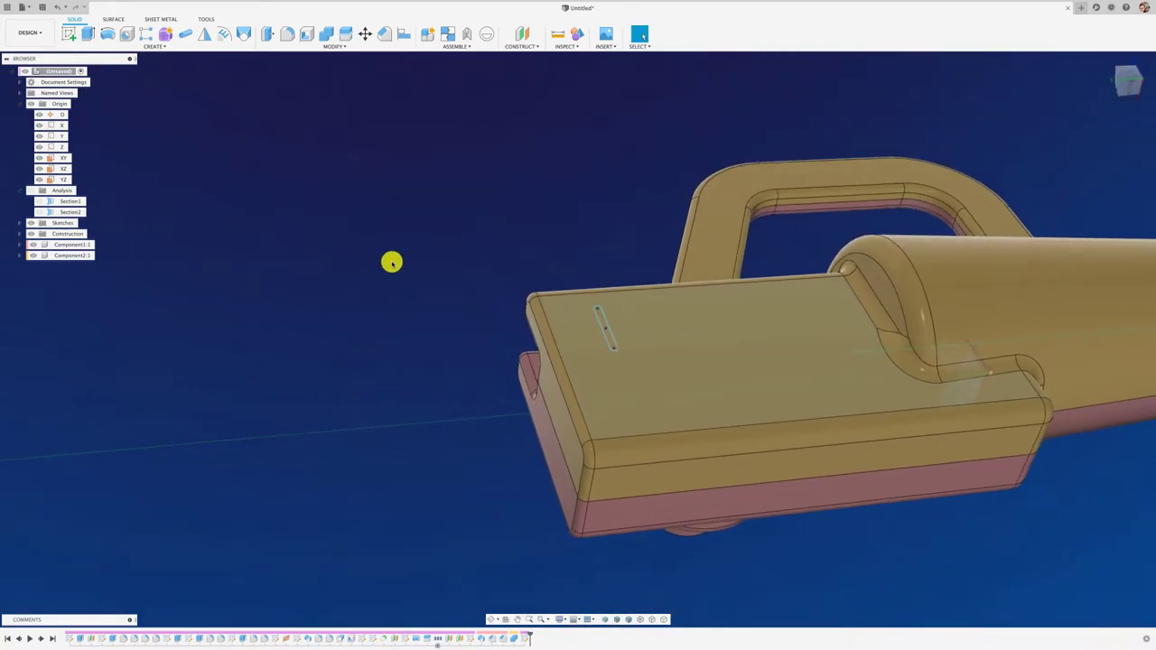
pyautogui.keyDown('shift'); pyautogui.moveTo(391, 262); pyautogui.dragTo(685, 277, button='middle'); pyautogui.keyUp('shift')
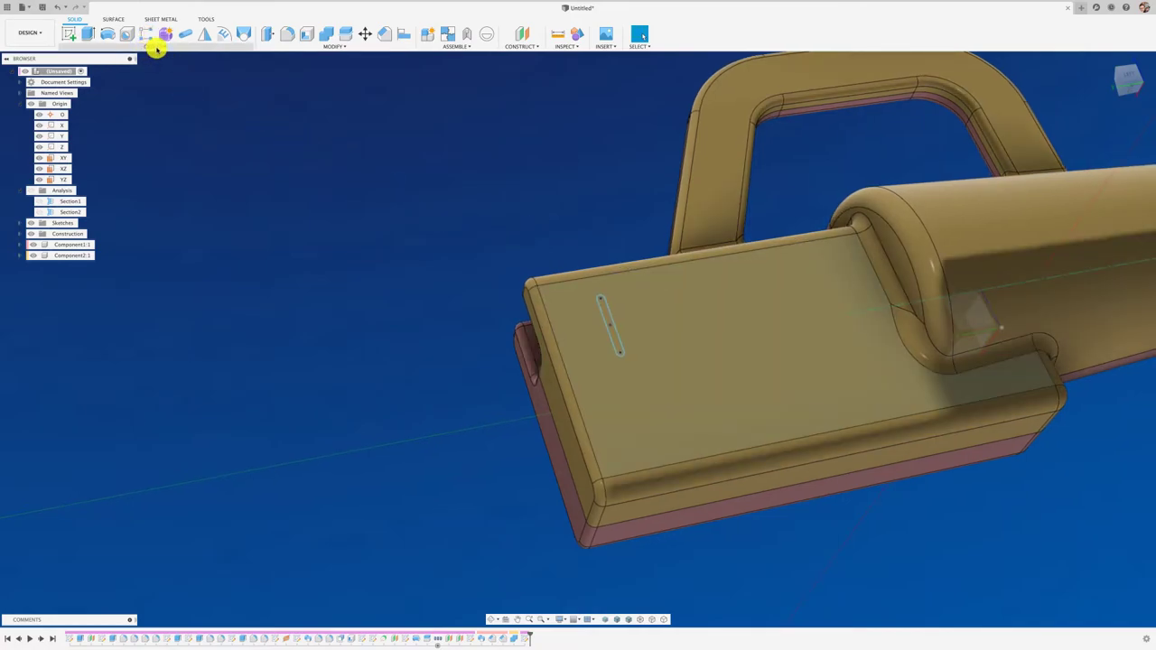
# - Extrude-cut the slot profile 5.5 mm into the plate
pyautogui.click(87, 35)
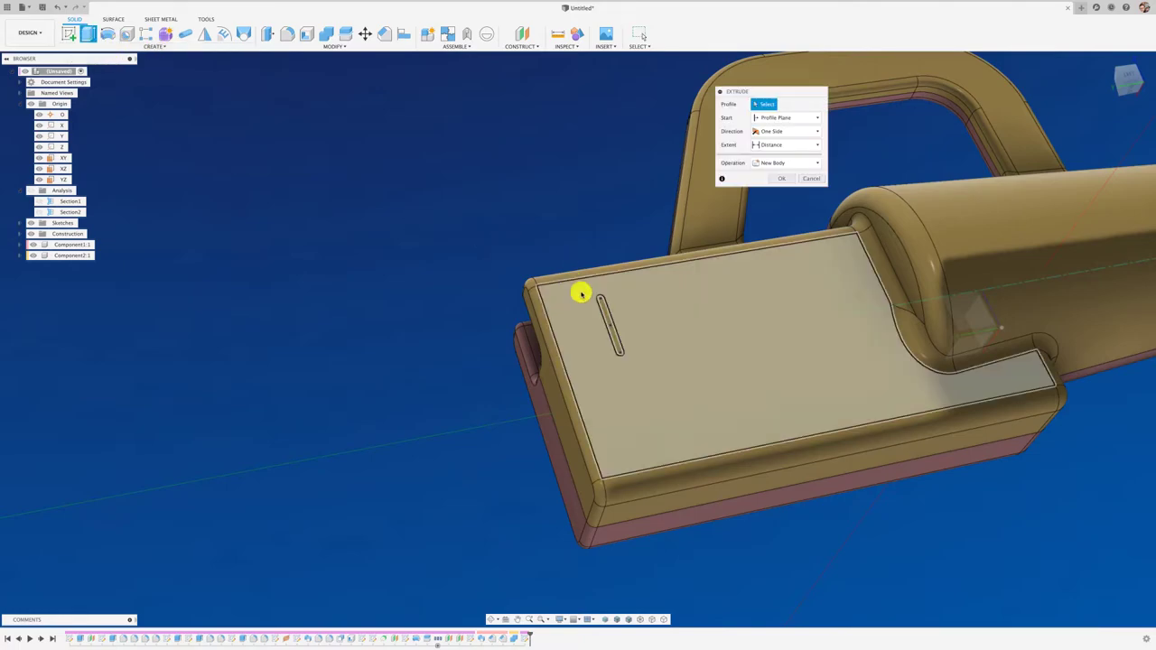
pyautogui.click(608, 320)
pyautogui.keyDown('shift'); pyautogui.moveTo(611, 328); pyautogui.dragTo(632, 303, button='middle'); pyautogui.keyUp('shift')
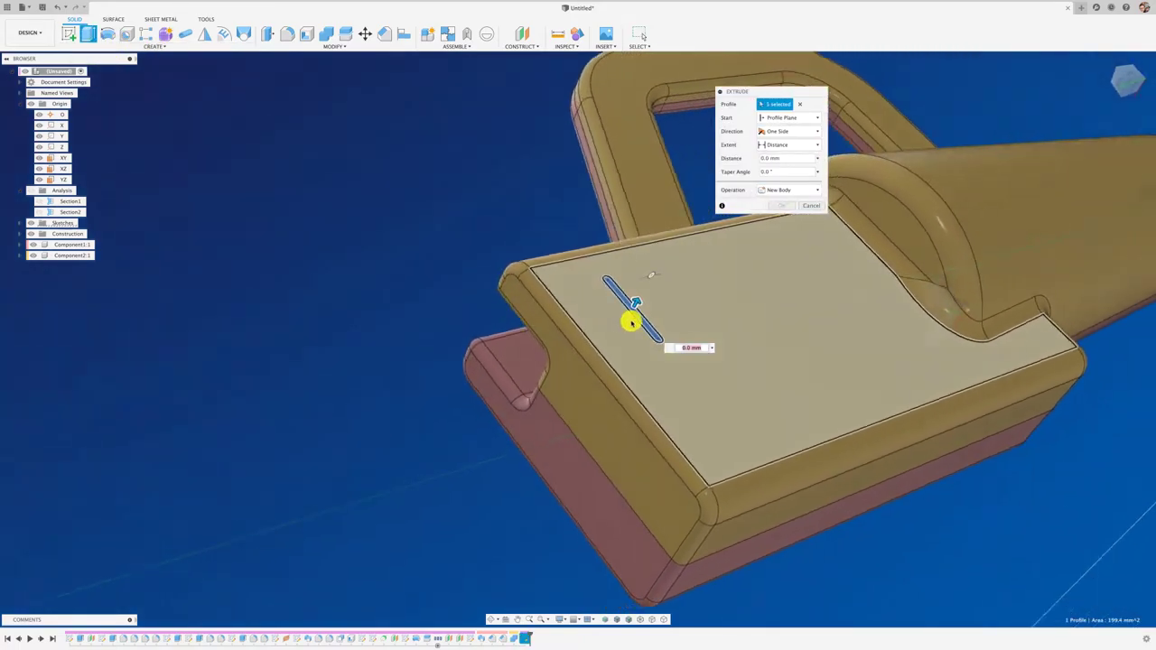
pyautogui.moveTo(632, 296); pyautogui.dragTo(631, 300)
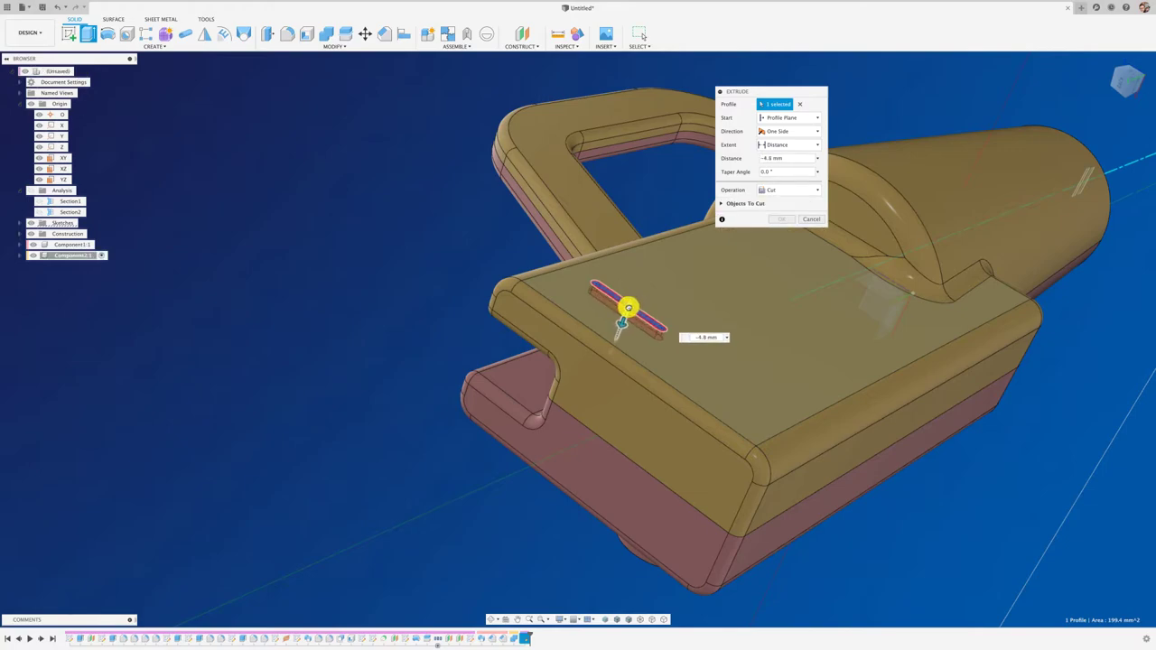
pyautogui.keyDown('shift'); pyautogui.moveTo(629, 307); pyautogui.dragTo(647, 295, button='middle'); pyautogui.keyUp('shift')
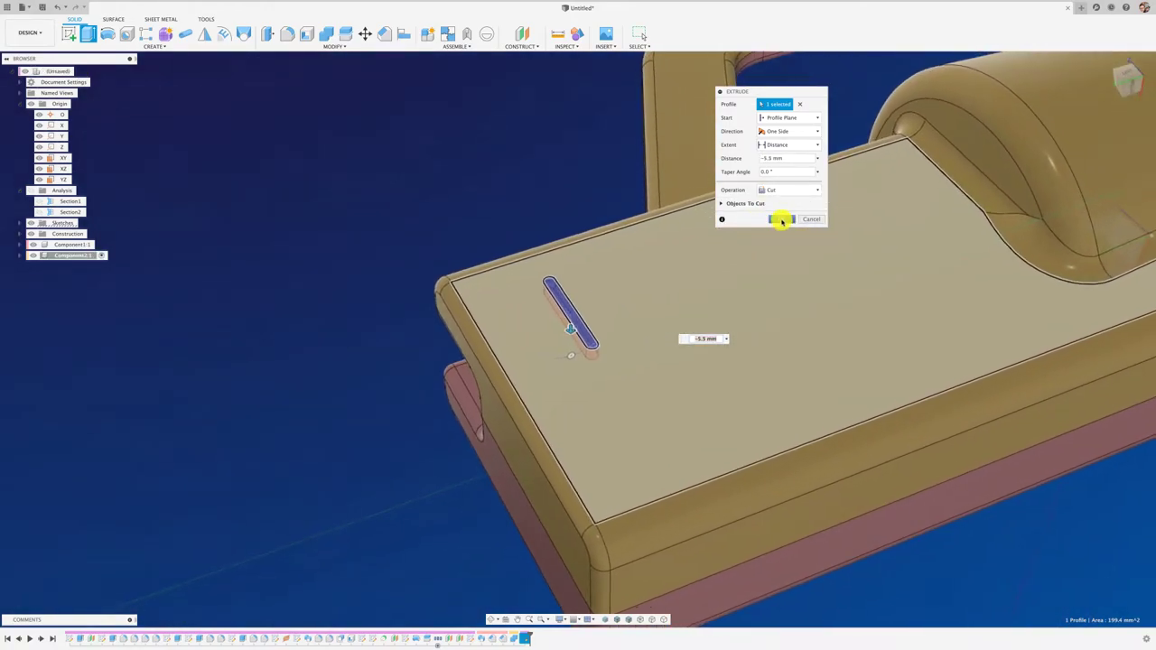
pyautogui.click(781, 219)
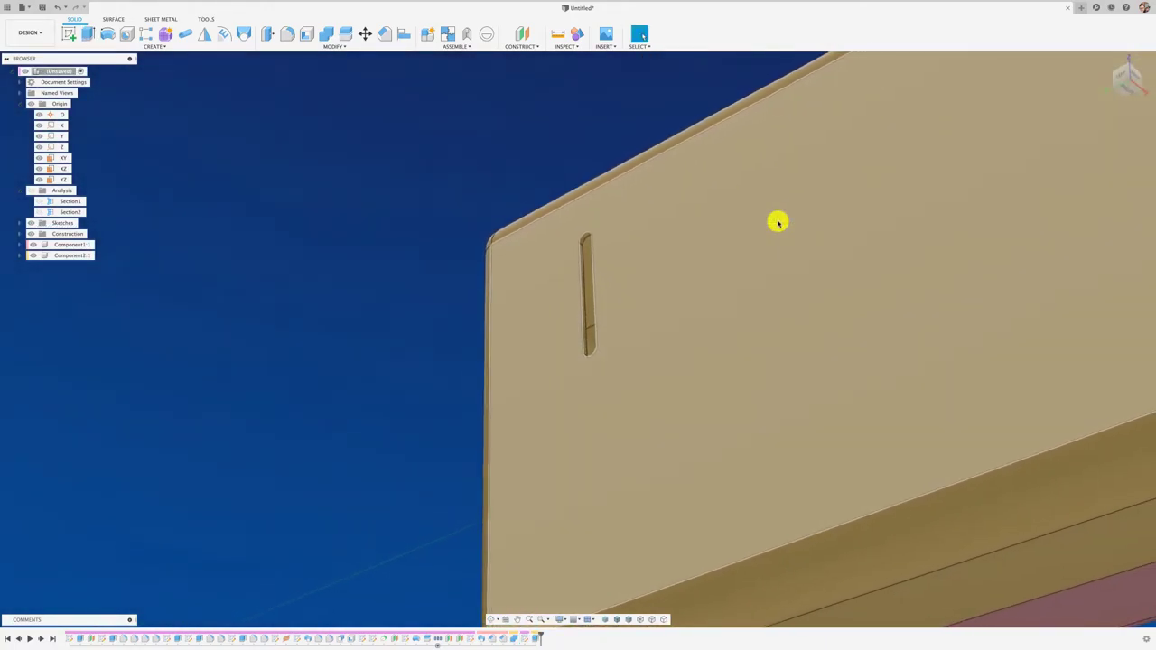
# - Hide the pink outer component Component1:1
pyautogui.moveTo(778, 222)
pyautogui.keyDown('shift'); pyautogui.mouseDown(button='middle')
pyautogui.moveTo(576, 374)
pyautogui.moveTo(550, 418)
pyautogui.mouseUp(button='middle'); pyautogui.keyUp('shift')
pyautogui.click(550, 418)
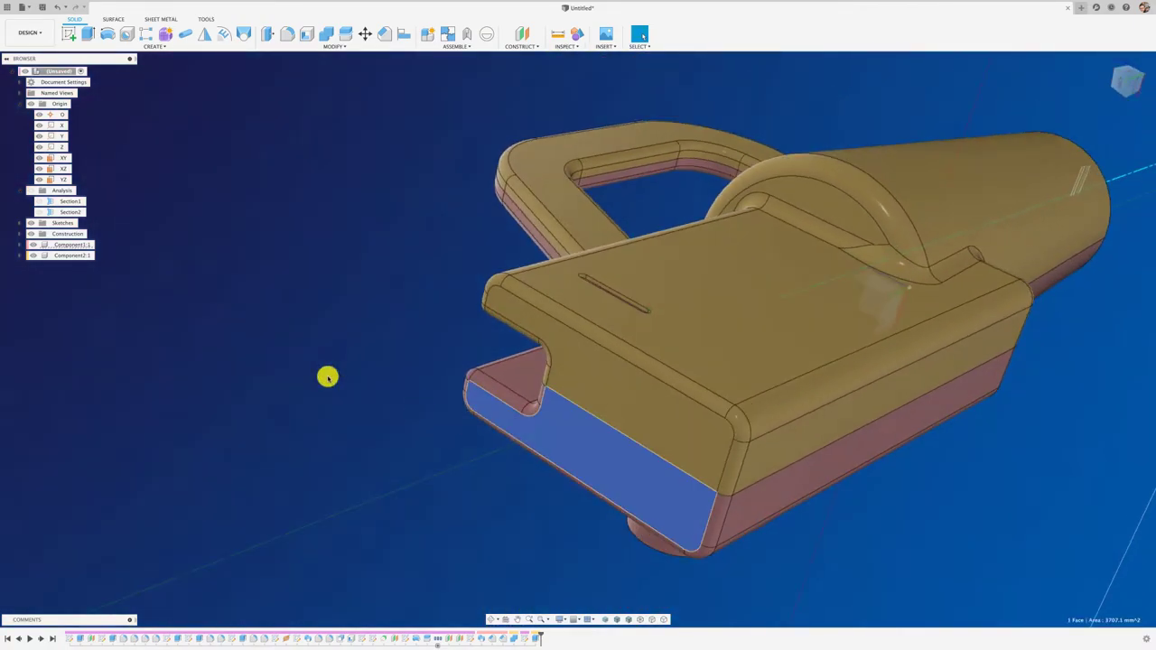
pyautogui.click(34, 244)
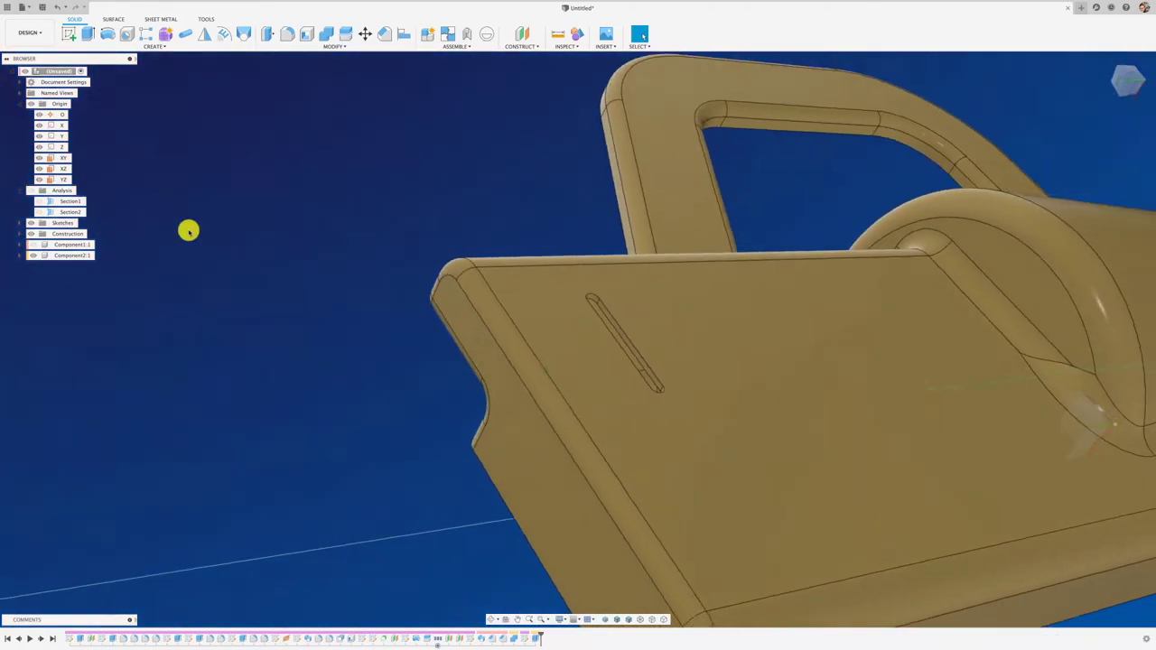
# - Pattern the slot's faces along the plate edge: 6 copies over 136.3 mm, then view Front
pyautogui.click(146, 34)
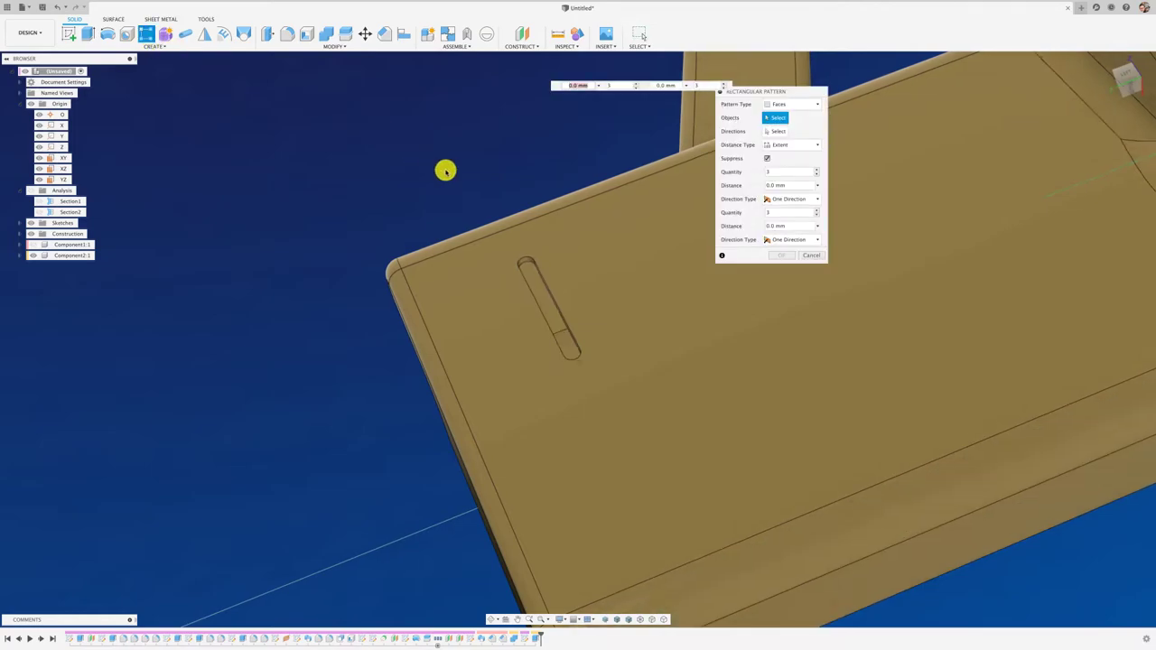
pyautogui.click(788, 104)
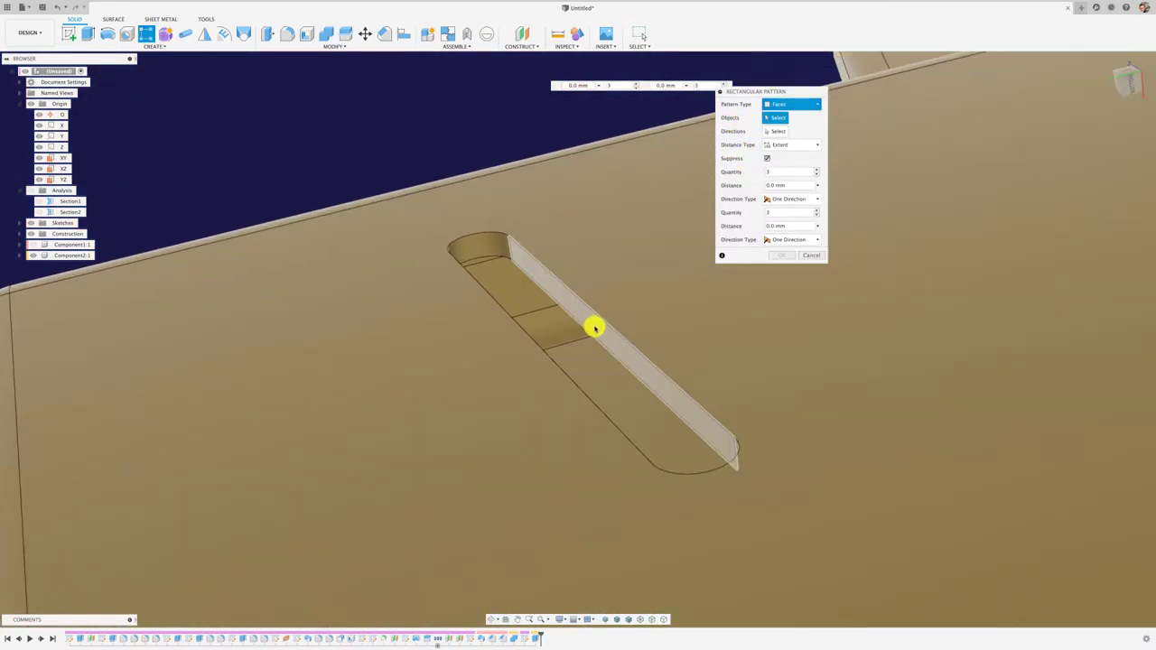
pyautogui.click(497, 249)
pyautogui.click(490, 248)
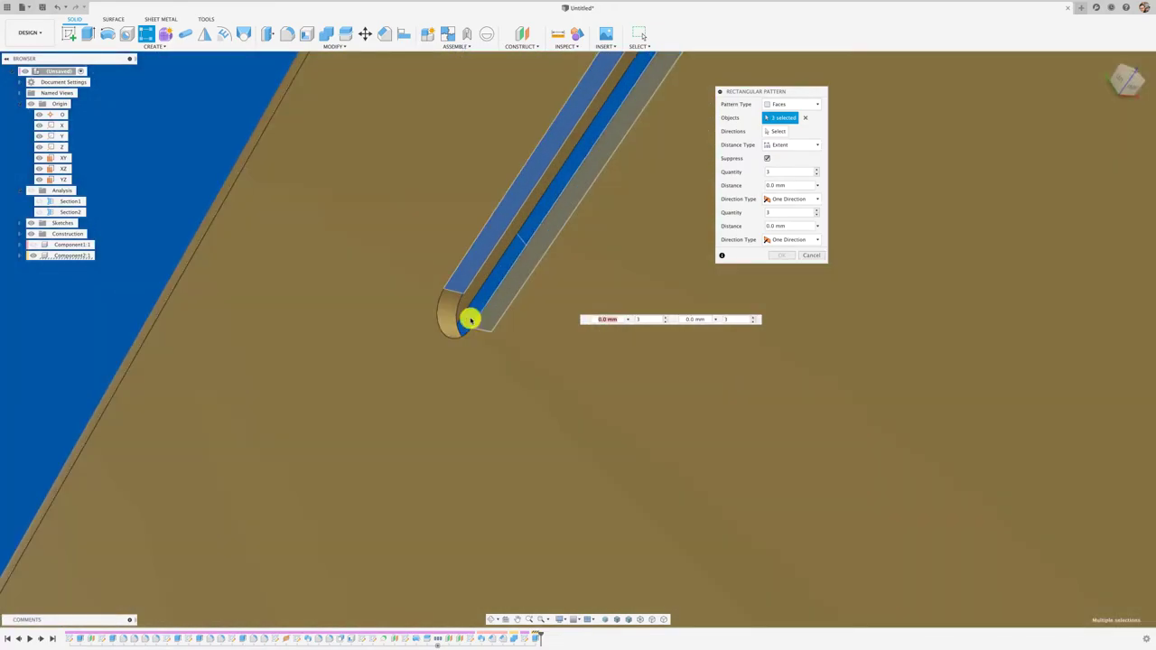
pyautogui.click(450, 318)
pyautogui.click(450, 318)
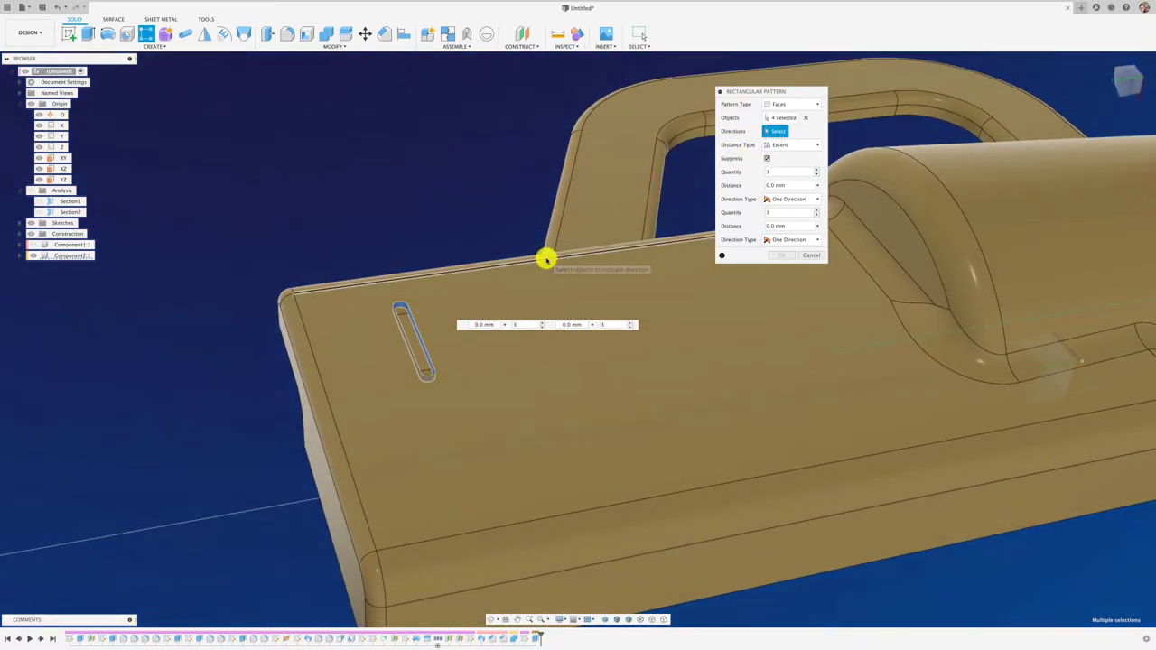
pyautogui.click(546, 259)
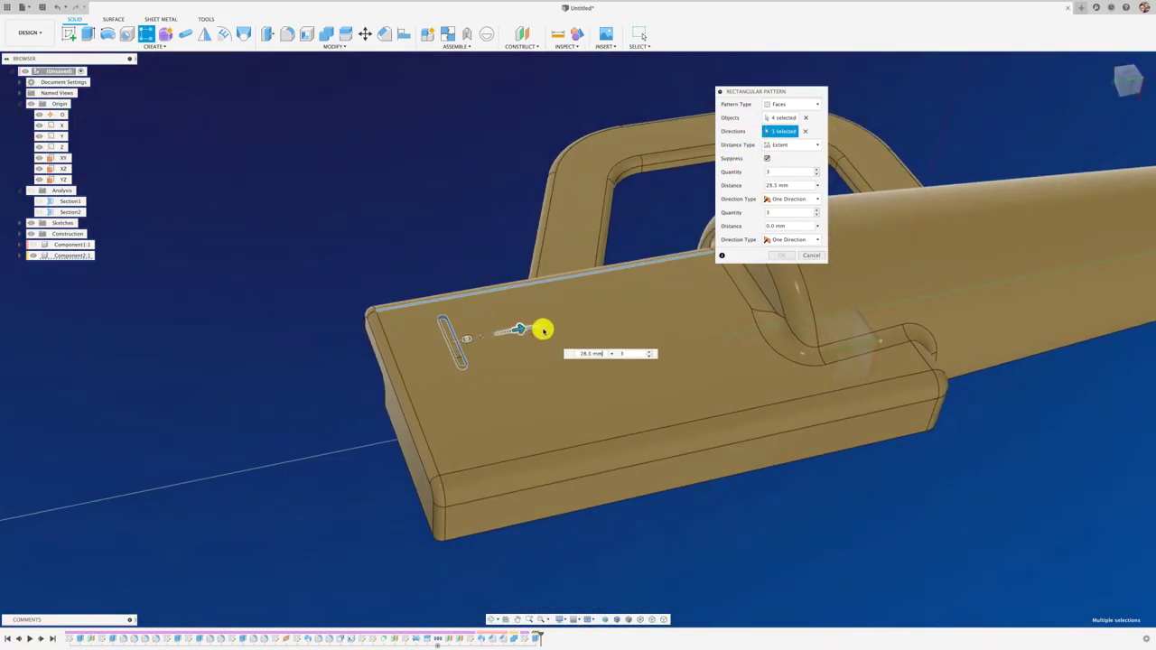
pyautogui.moveTo(688, 296); pyautogui.dragTo(691, 298)
pyautogui.write('6')
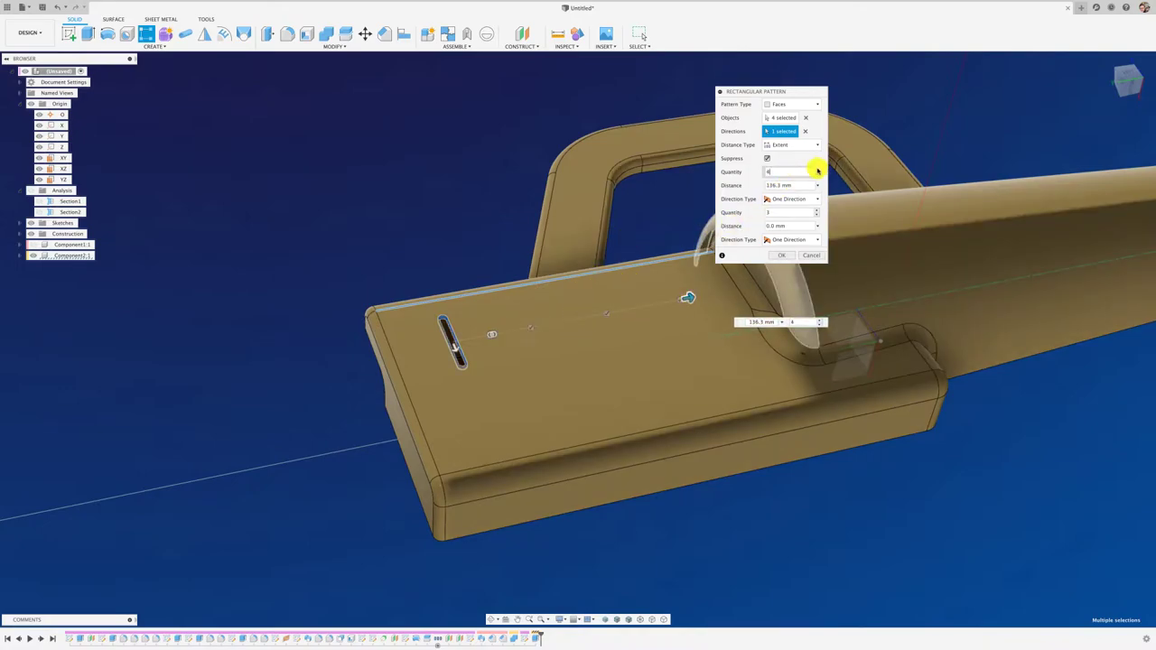
pyautogui.click(1127, 76)
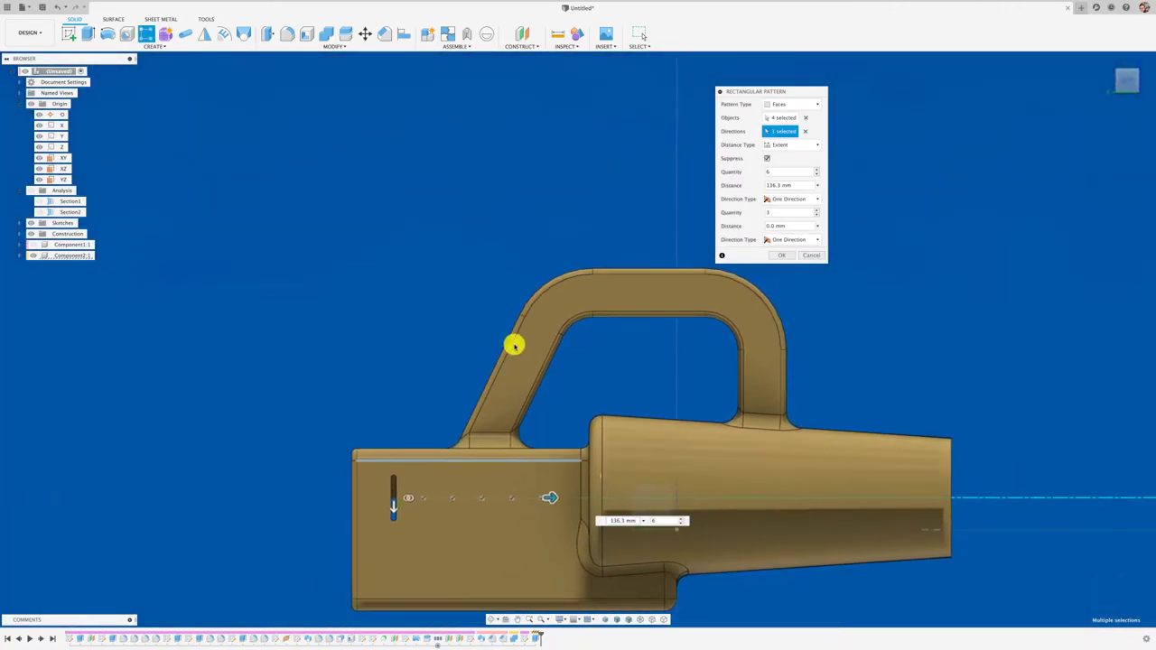
pyautogui.scroll(5, 420, 517)
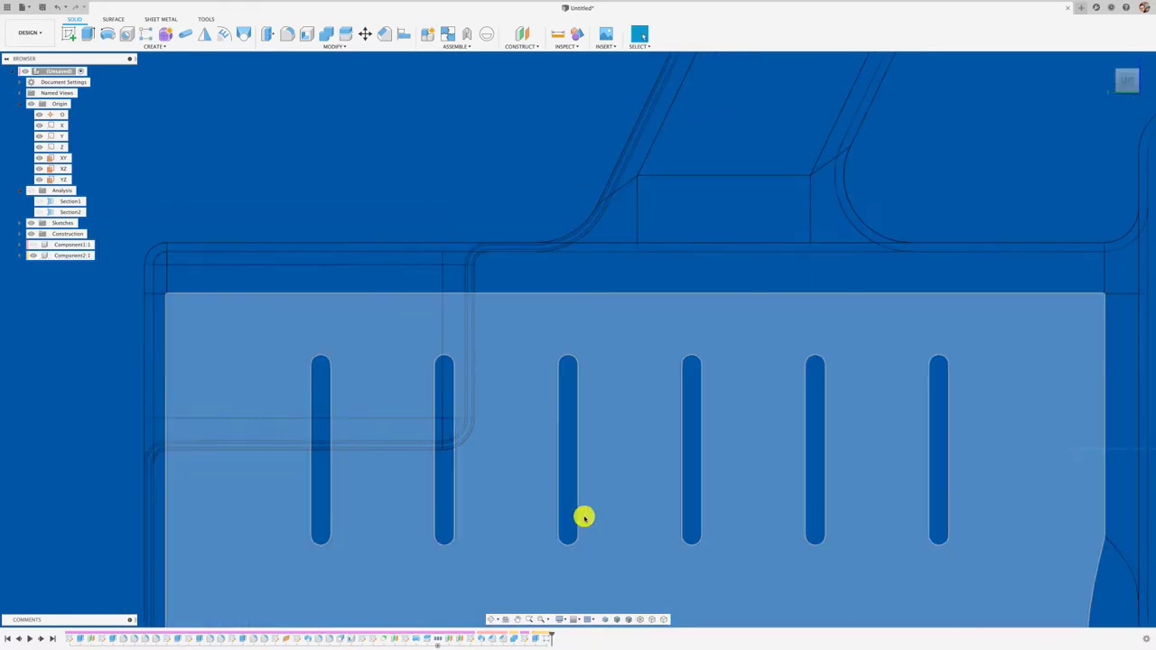
# - Reopen the slot rectangular pattern for editing from the timeline
pyautogui.scroll(-3, 612, 510)
pyautogui.scroll(-3, 612, 511)
pyautogui.scroll(-2, 623, 479)
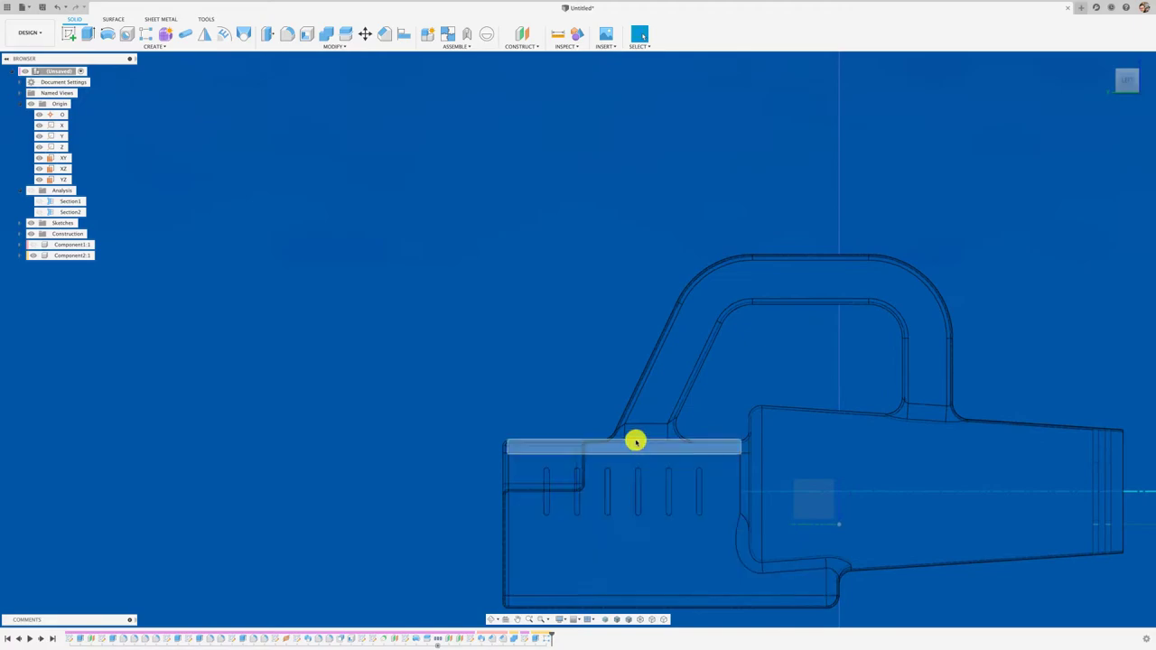
pyautogui.moveTo(635, 441); pyautogui.dragTo(505, 367, button='middle')
pyautogui.press('Escape')
pyautogui.keyDown('shift'); pyautogui.moveTo(545, 449); pyautogui.dragTo(542, 533, button='middle'); pyautogui.keyUp('shift')
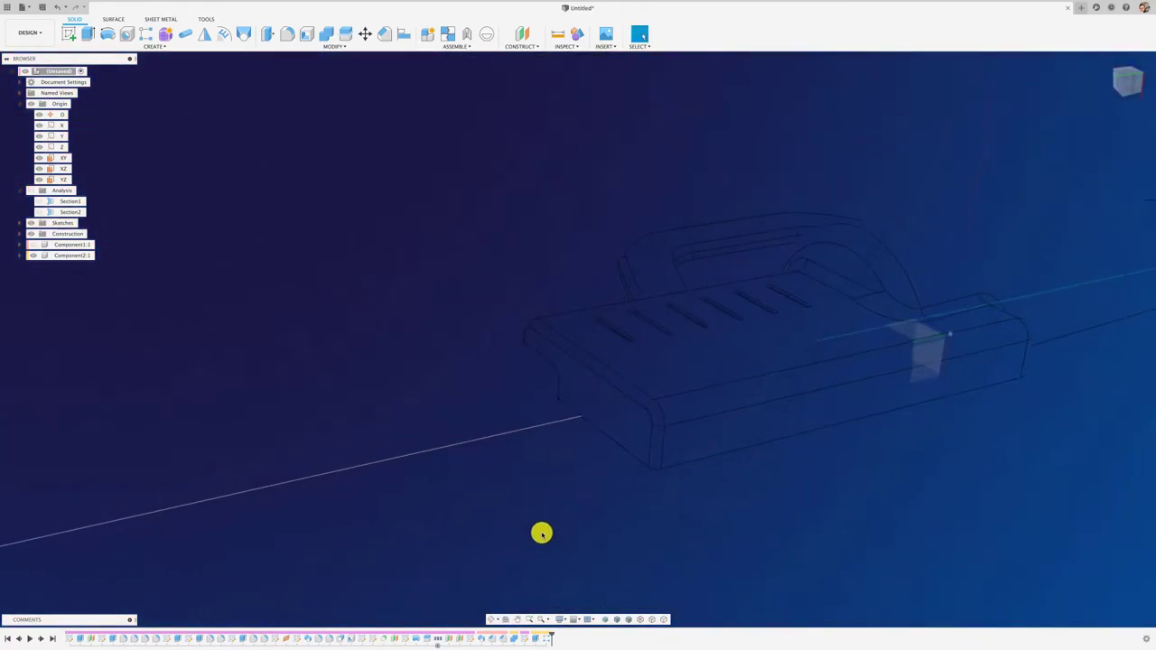
pyautogui.rightClick(544, 641)
pyautogui.click(571, 560)
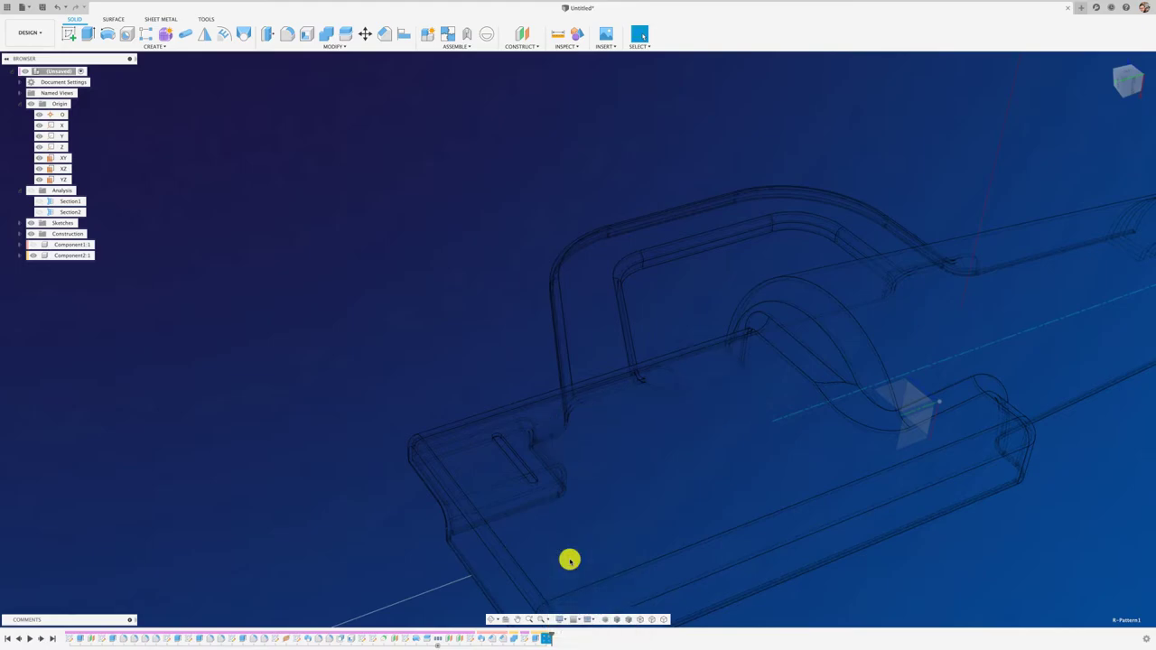
# - Shorten the pattern distance from 136.3 mm to 71 mm and confirm
pyautogui.moveTo(750, 381); pyautogui.dragTo(728, 386)
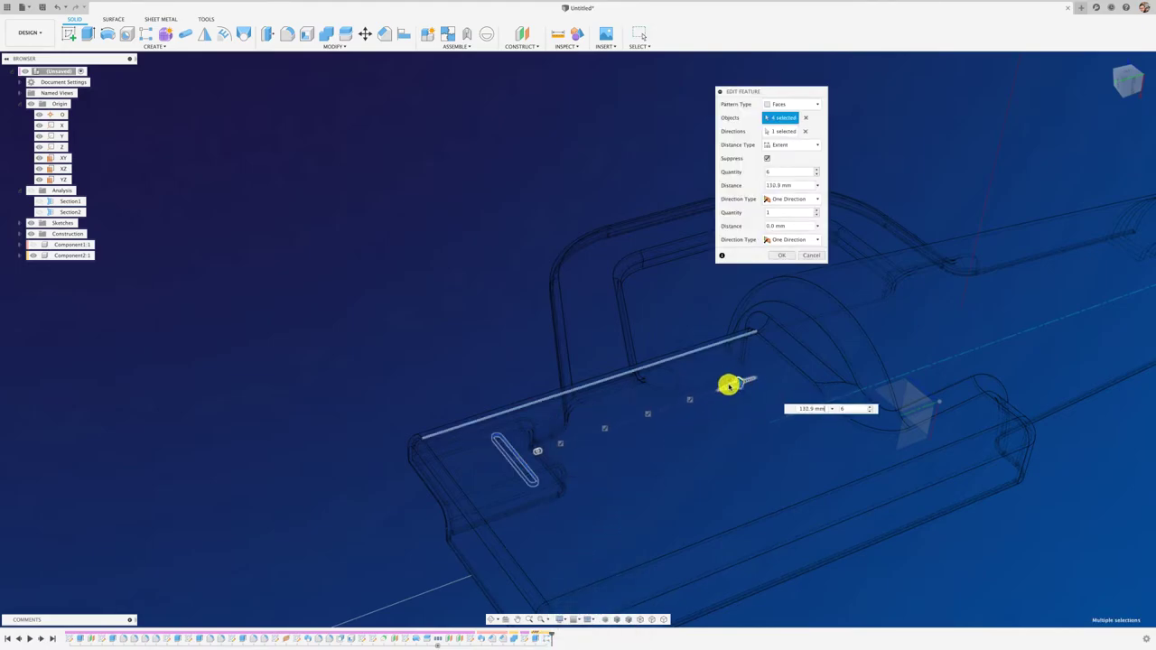
pyautogui.moveTo(659, 409)
pyautogui.keyDown('shift'); pyautogui.mouseDown(button='middle')
pyautogui.moveTo(662, 437)
pyautogui.moveTo(556, 347)
pyautogui.moveTo(701, 173)
pyautogui.mouseUp(button='middle'); pyautogui.keyUp('shift')
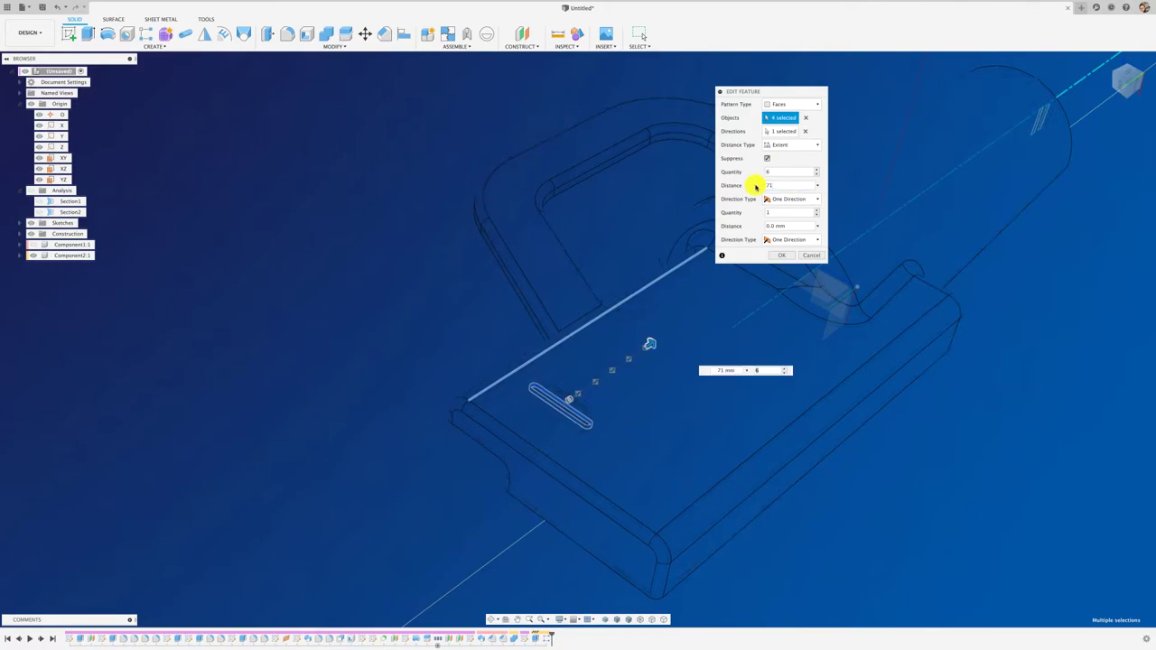
pyautogui.scroll(5, 756, 187)
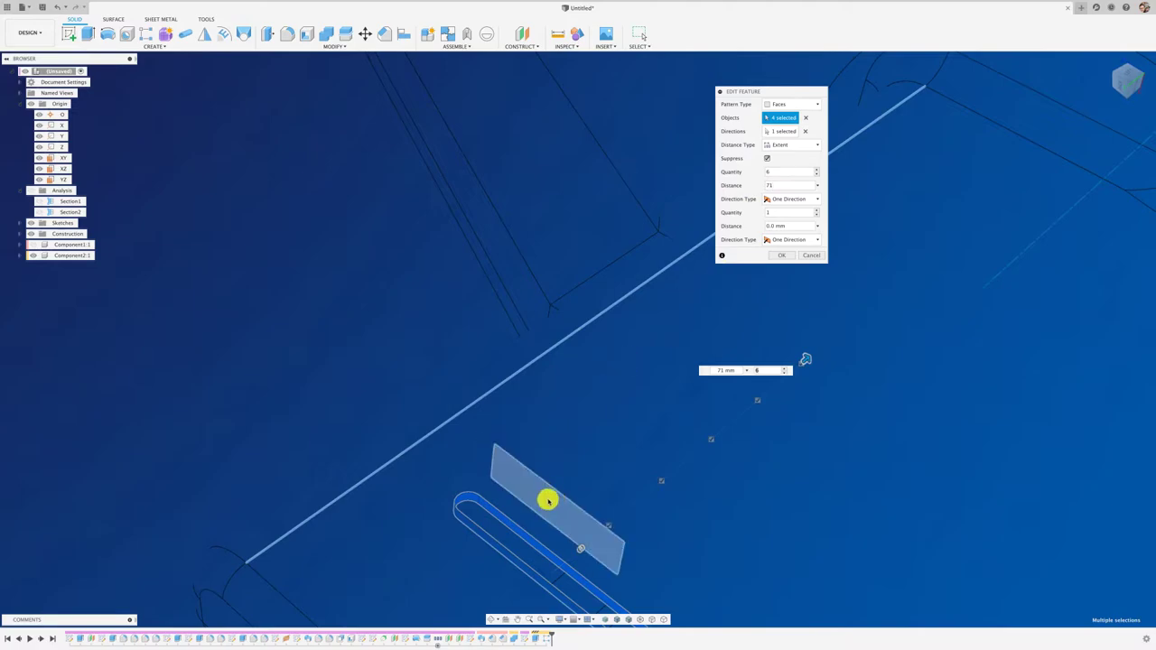
pyautogui.scroll(-3, 587, 312)
pyautogui.scroll(-2, 686, 260)
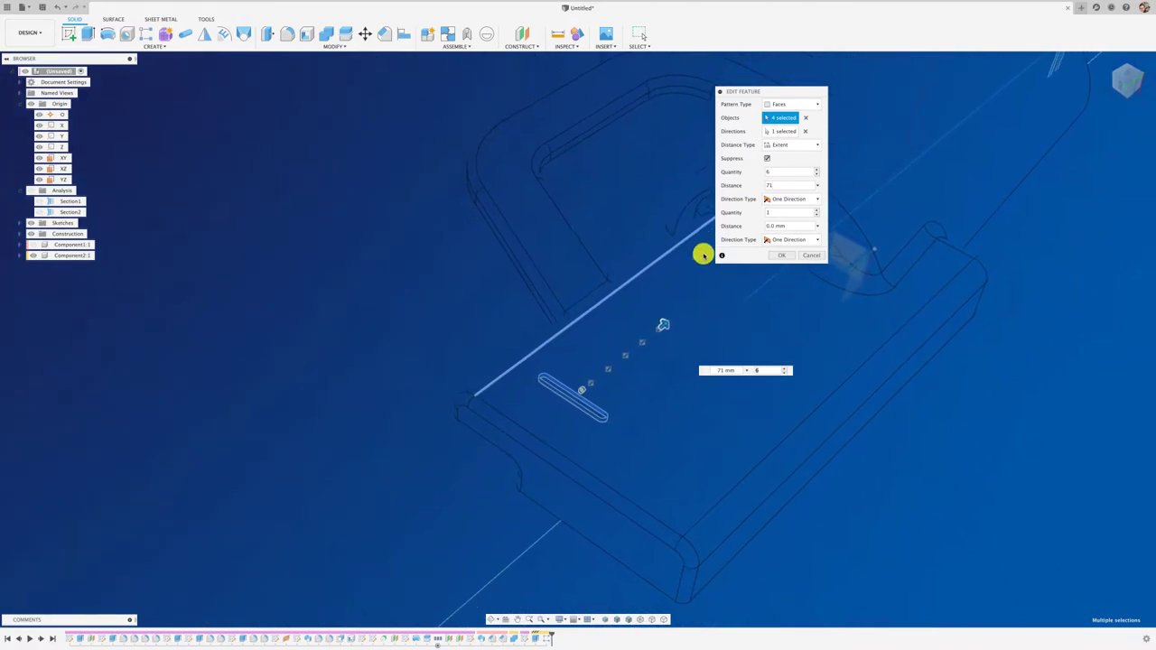
pyautogui.scroll(-2, 708, 248)
pyautogui.scroll(-1, 712, 246)
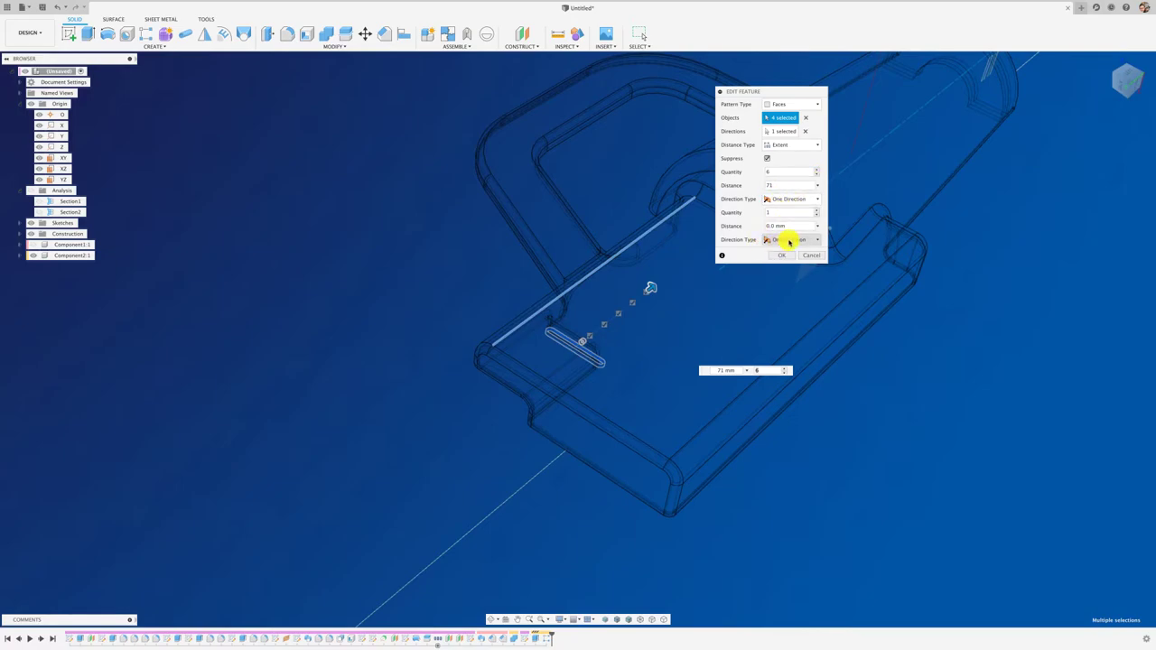
pyautogui.click(779, 256)
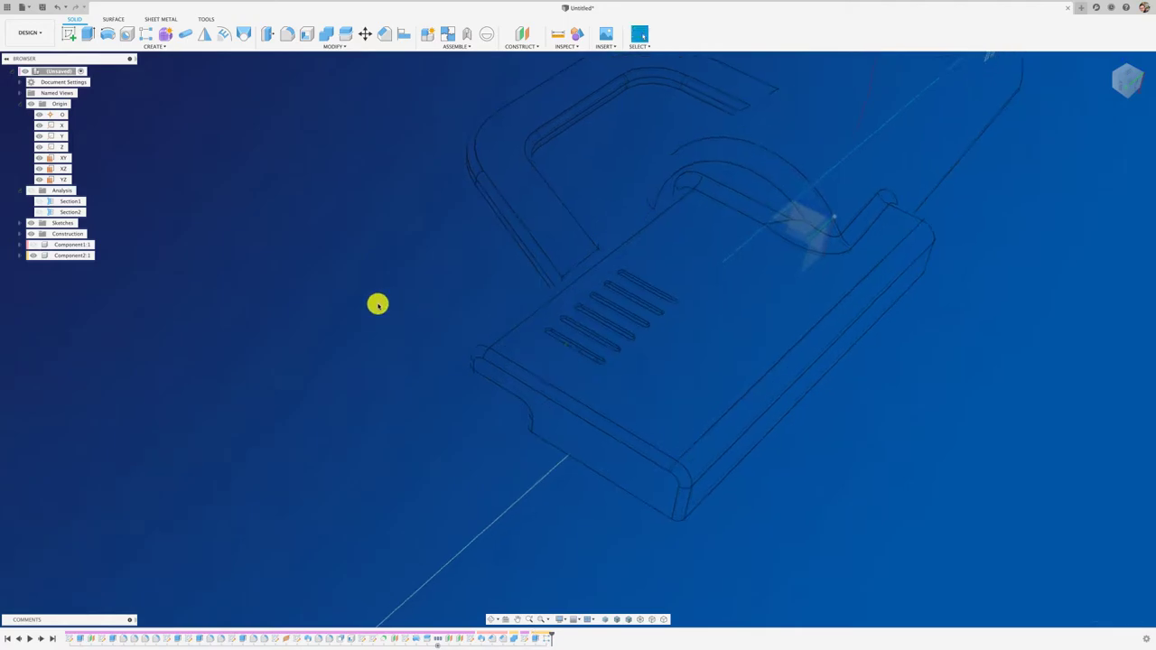
# - Set the visual style to Shaded with Visible Edges Only to show the six slots
pyautogui.keyDown('shift'); pyautogui.moveTo(424, 353); pyautogui.dragTo(601, 334, button='middle'); pyautogui.keyUp('shift')
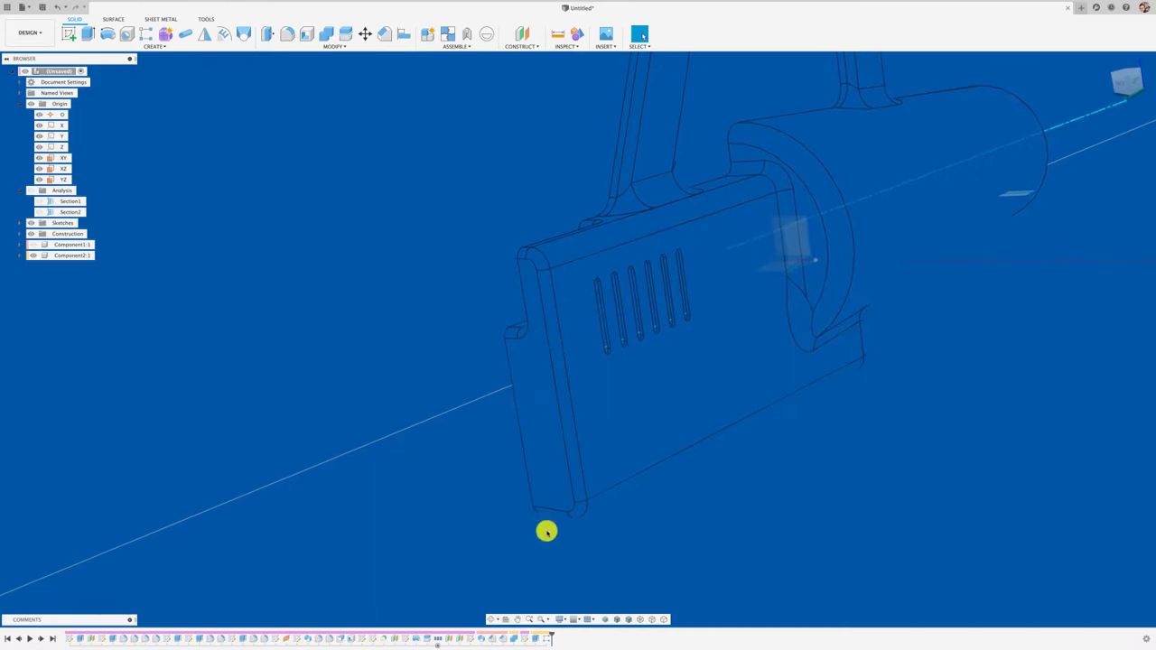
pyautogui.moveTo(614, 299)
pyautogui.keyDown('shift'); pyautogui.mouseDown(button='middle')
pyautogui.moveTo(459, 384)
pyautogui.moveTo(418, 346)
pyautogui.moveTo(587, 596)
pyautogui.mouseUp(button='middle'); pyautogui.keyUp('shift')
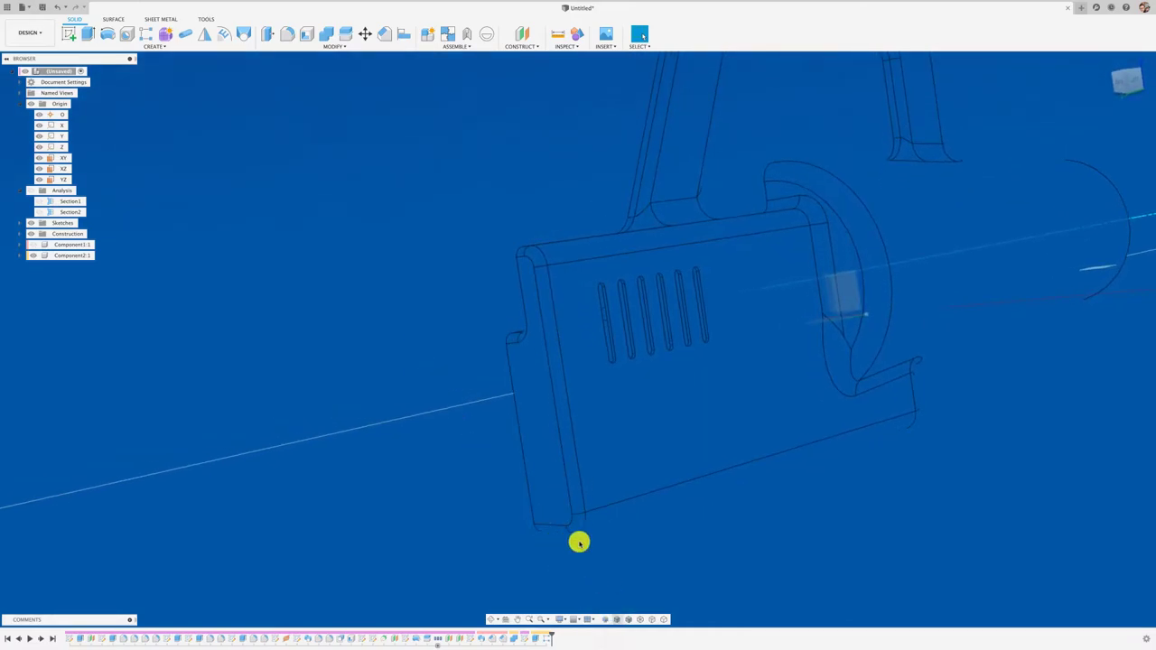
pyautogui.moveTo(579, 541)
pyautogui.keyDown('shift'); pyautogui.mouseDown(button='middle')
pyautogui.moveTo(509, 518)
pyautogui.moveTo(488, 496)
pyautogui.moveTo(510, 519)
pyautogui.mouseUp(button='middle'); pyautogui.keyUp('shift')
pyautogui.click(562, 620)
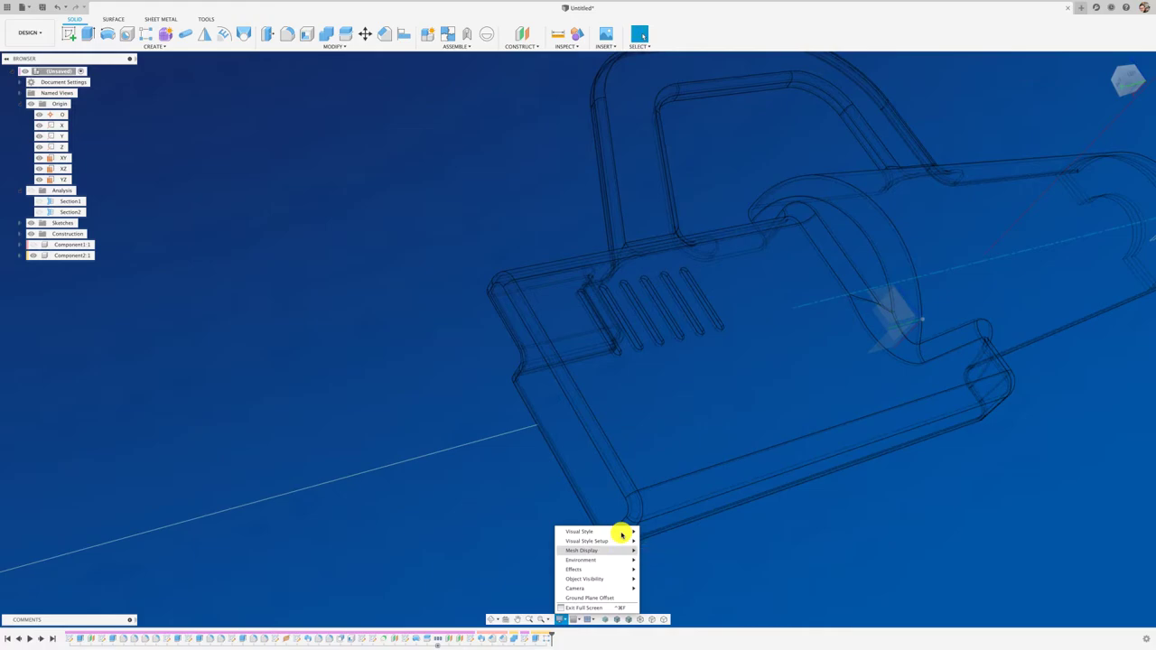
pyautogui.moveTo(583, 532)
pyautogui.click(677, 551)
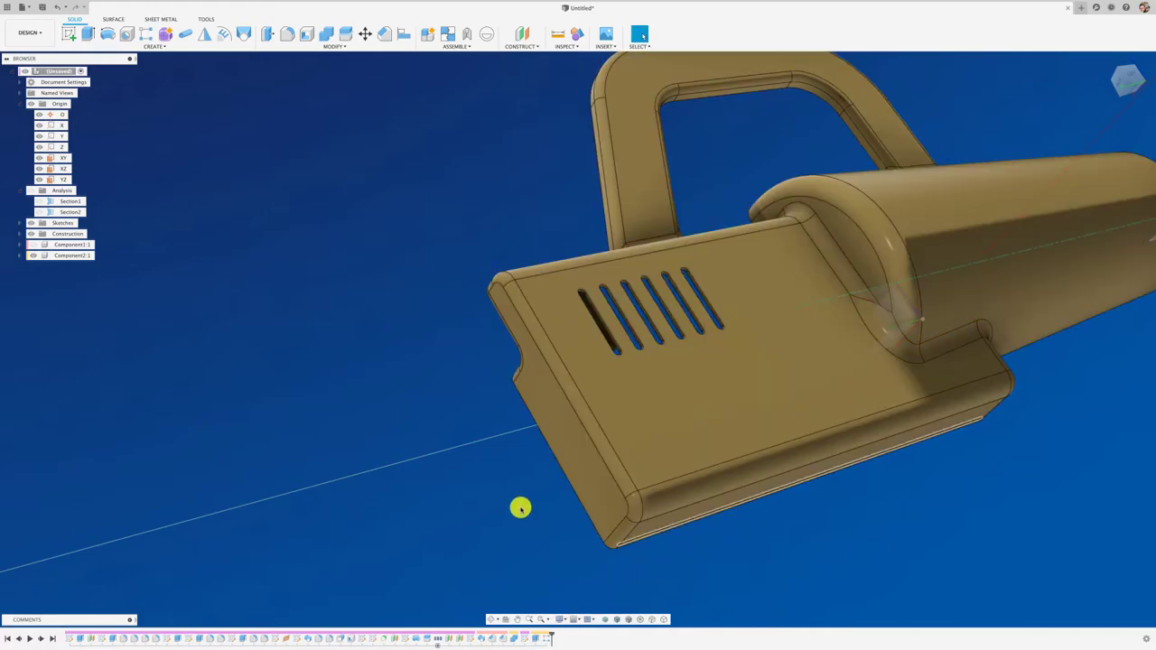
pyautogui.keyDown('shift'); pyautogui.moveTo(413, 394); pyautogui.dragTo(484, 301, button='middle'); pyautogui.keyUp('shift')
pyautogui.moveTo(713, 298)
pyautogui.keyDown('shift'); pyautogui.mouseDown(button='middle')
pyautogui.moveTo(653, 428)
pyautogui.moveTo(428, 251)
pyautogui.moveTo(412, 214)
pyautogui.moveTo(167, 59)
pyautogui.mouseUp(button='middle'); pyautogui.keyUp('shift')
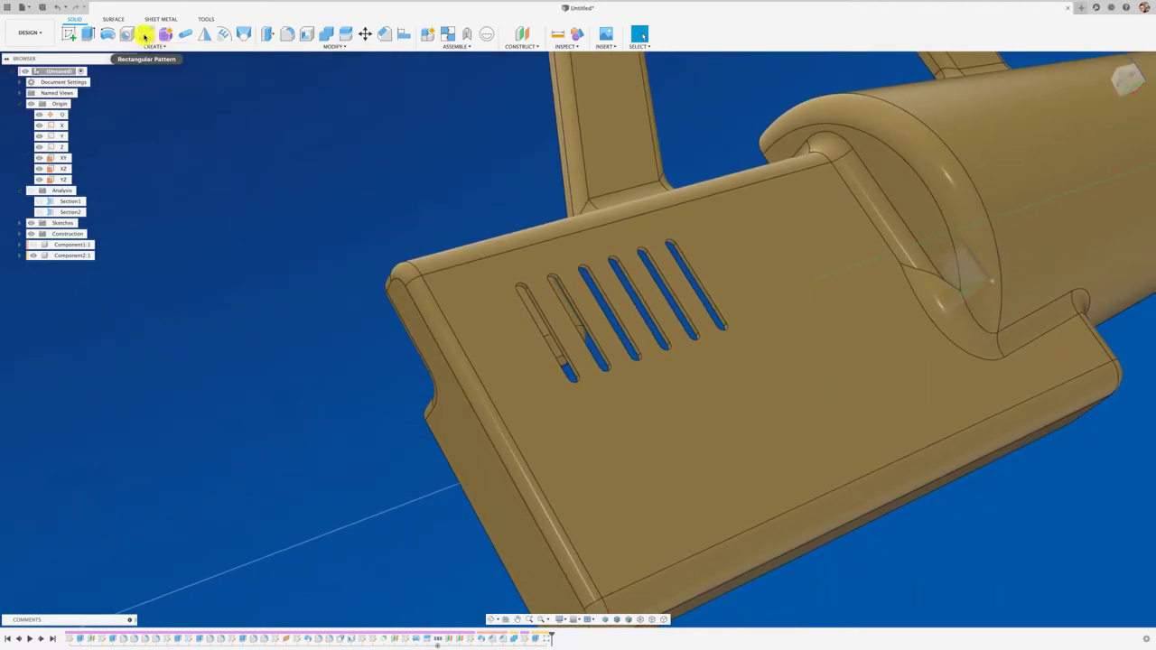
# - Start a new rectangular pattern and select the first slot's faces
pyautogui.press('Return')
pyautogui.scroll(3, 549, 319)
pyautogui.scroll(3, 563, 307)
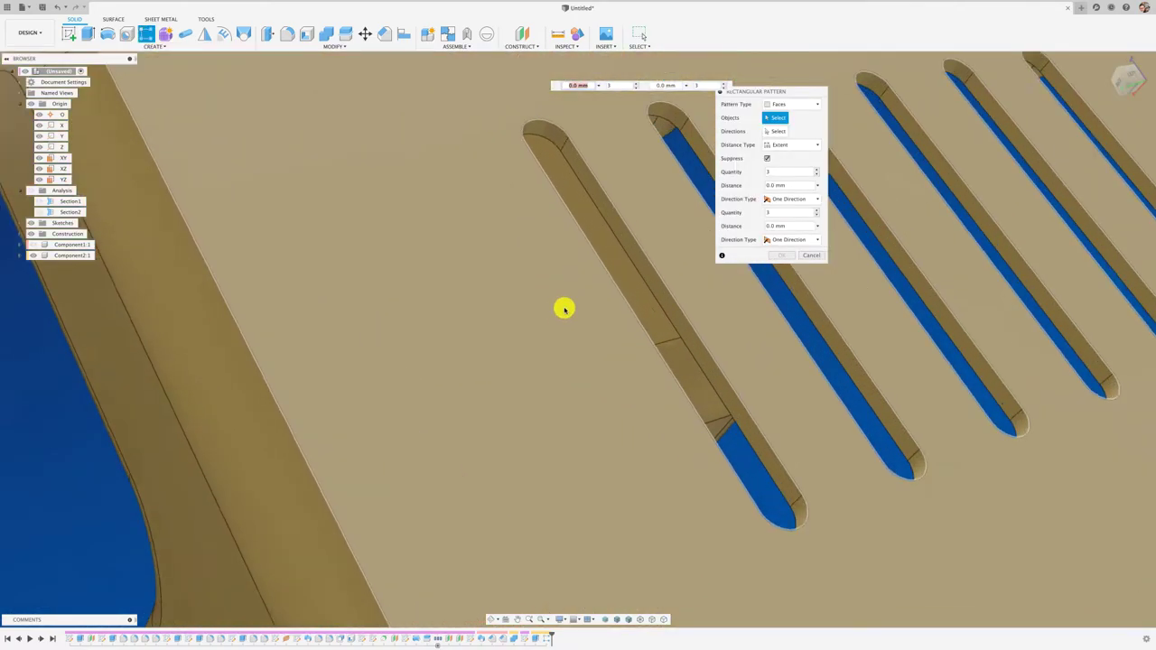
pyautogui.scroll(2, 624, 280)
pyautogui.click(558, 150)
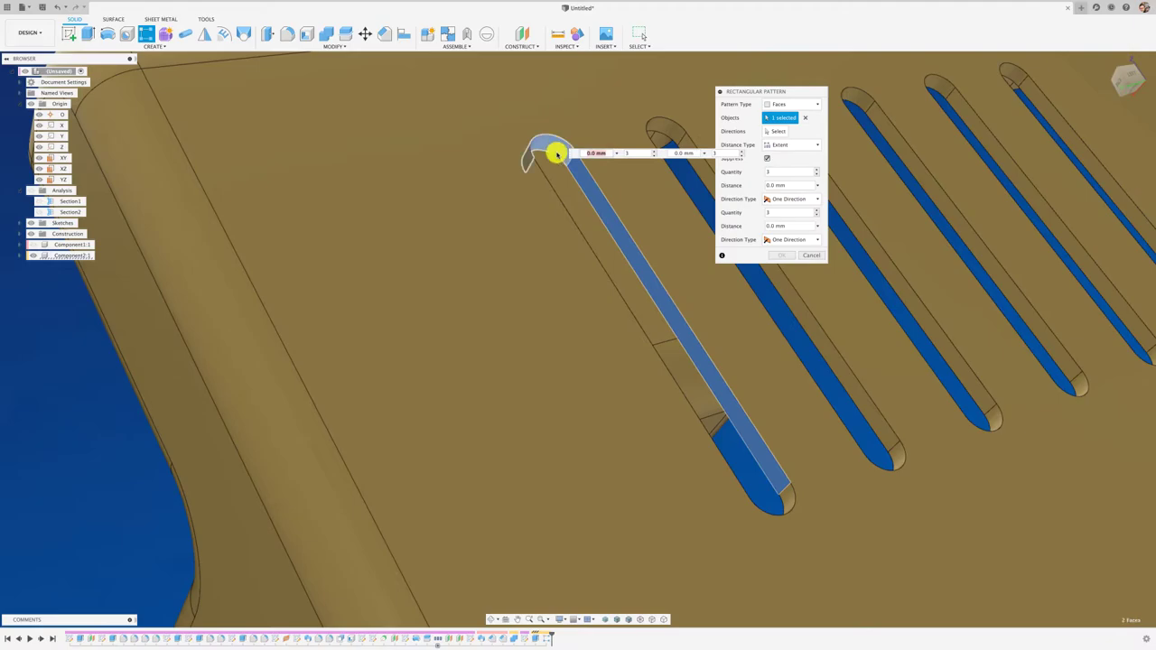
pyautogui.moveTo(555, 150)
pyautogui.keyDown('shift'); pyautogui.mouseDown(button='middle')
pyautogui.moveTo(571, 213)
pyautogui.moveTo(568, 310)
pyautogui.moveTo(606, 358)
pyautogui.mouseUp(button='middle'); pyautogui.keyUp('shift')
pyautogui.click(608, 363)
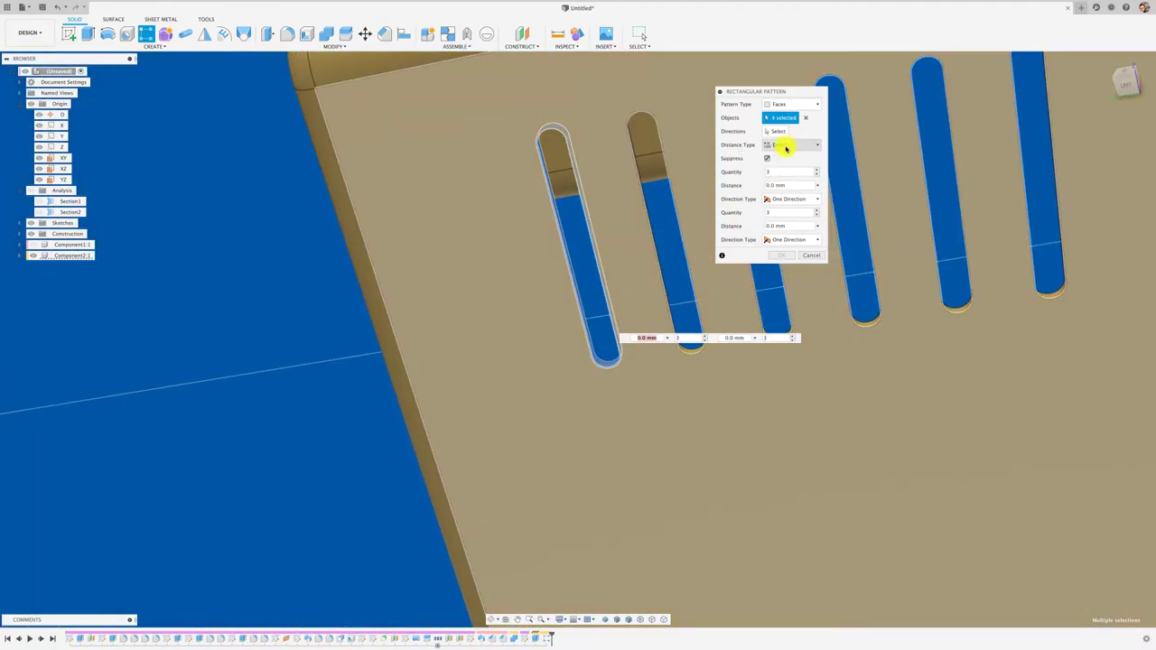
# - Pattern the slot along the plate edge with quantity 2 at 51 mm distance
pyautogui.click(777, 132)
pyautogui.scroll(-5, 554, 297)
pyautogui.moveTo(554, 297)
pyautogui.keyDown('shift'); pyautogui.mouseDown(button='middle')
pyautogui.moveTo(482, 337)
pyautogui.moveTo(481, 362)
pyautogui.mouseUp(button='middle'); pyautogui.keyUp('shift')
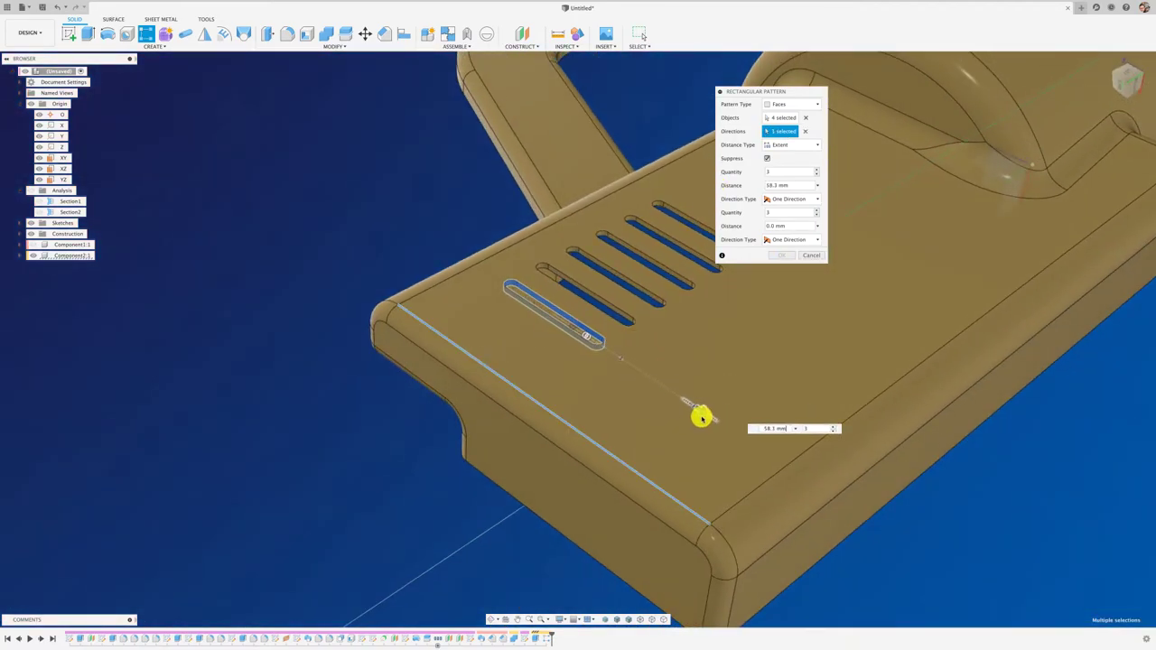
pyautogui.moveTo(793, 481); pyautogui.dragTo(813, 494)
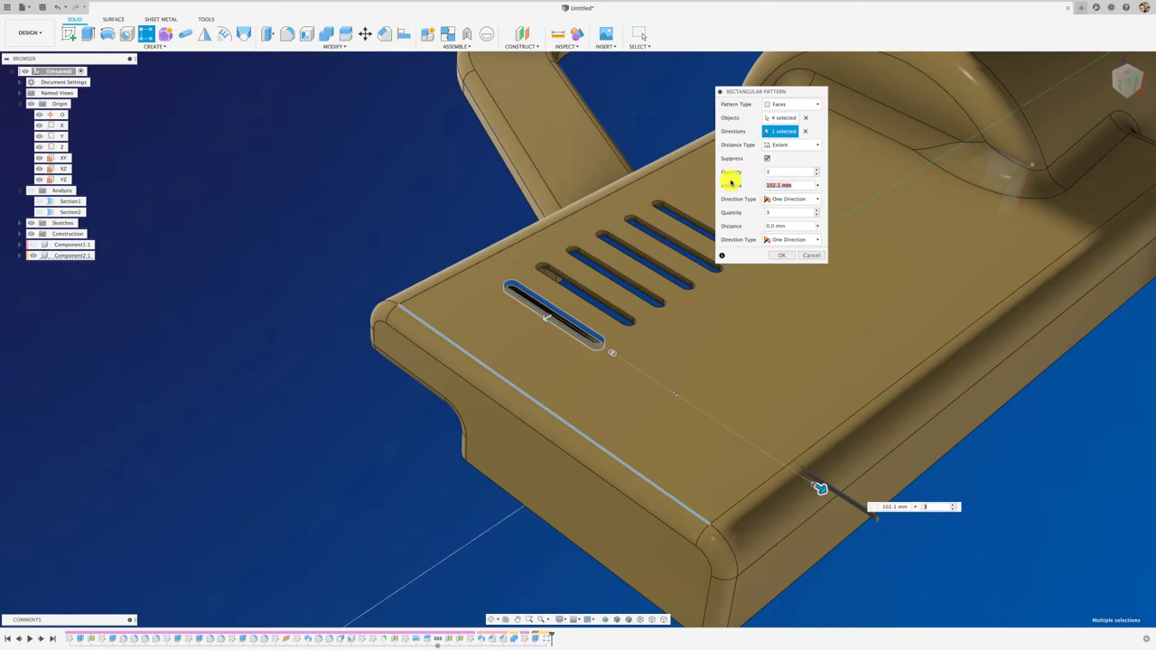
pyautogui.write('70')
pyautogui.press('Return')
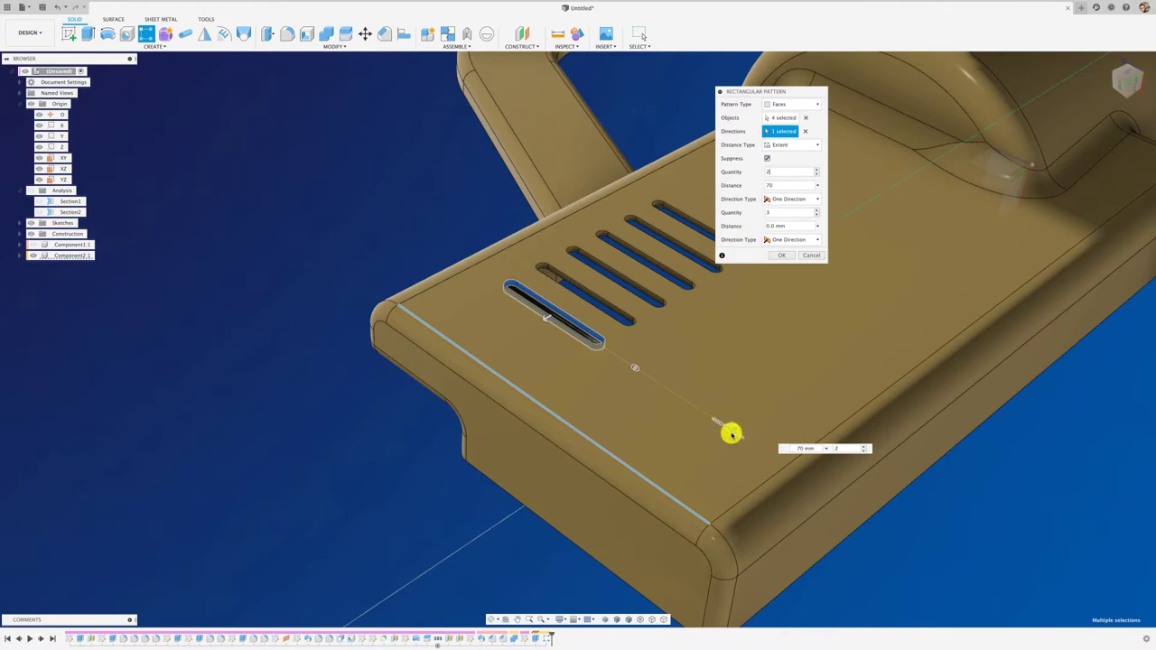
pyautogui.moveTo(731, 433); pyautogui.dragTo(688, 404)
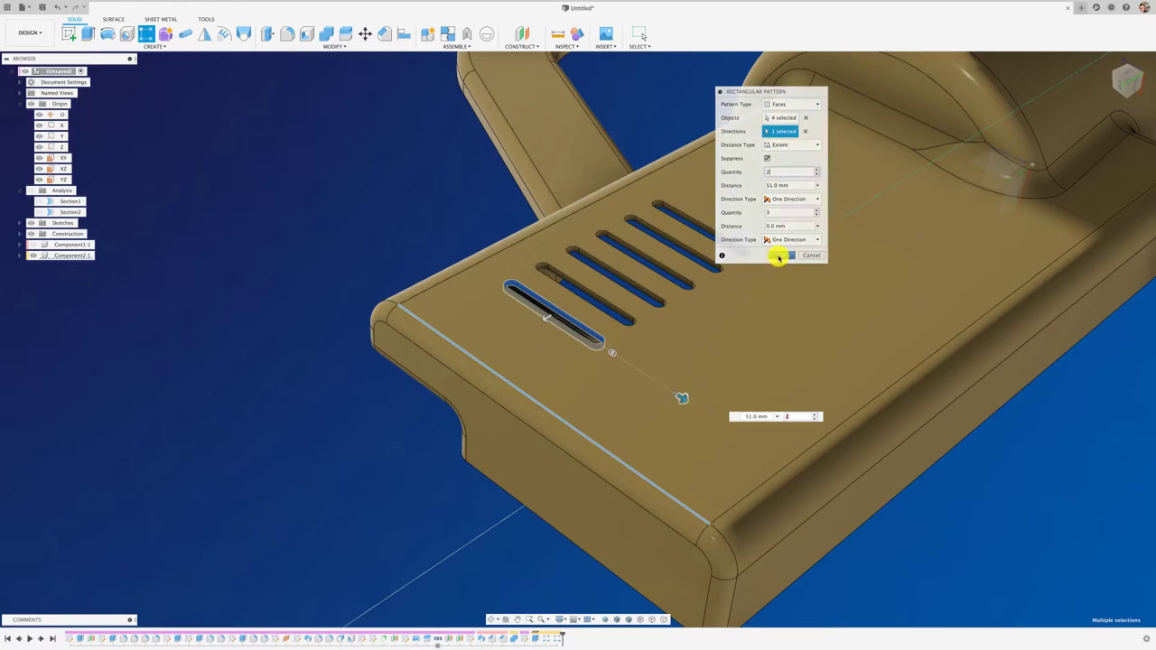
pyautogui.click(778, 256)
pyautogui.moveTo(320, 235)
pyautogui.keyDown('shift'); pyautogui.mouseDown(button='middle')
pyautogui.moveTo(467, 330)
pyautogui.moveTo(743, 358)
pyautogui.moveTo(451, 283)
pyautogui.mouseUp(button='middle'); pyautogui.keyUp('shift')
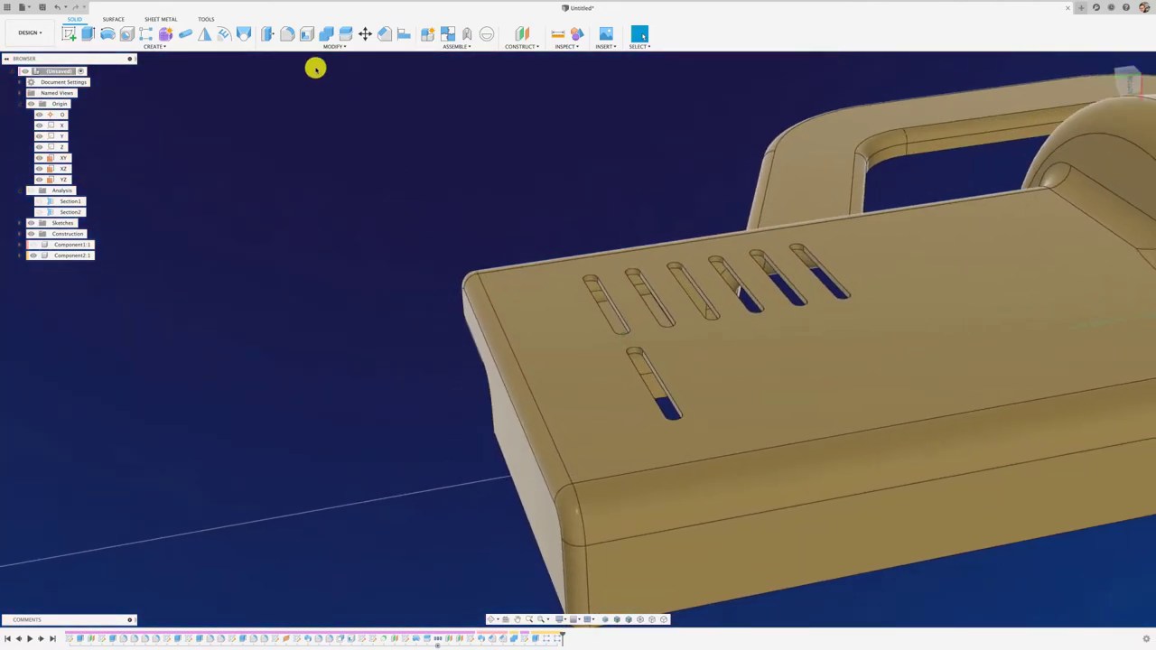
# - Start another rectangular pattern and select the lower slot's four faces
pyautogui.press('Return')
pyautogui.scroll(3, 740, 348)
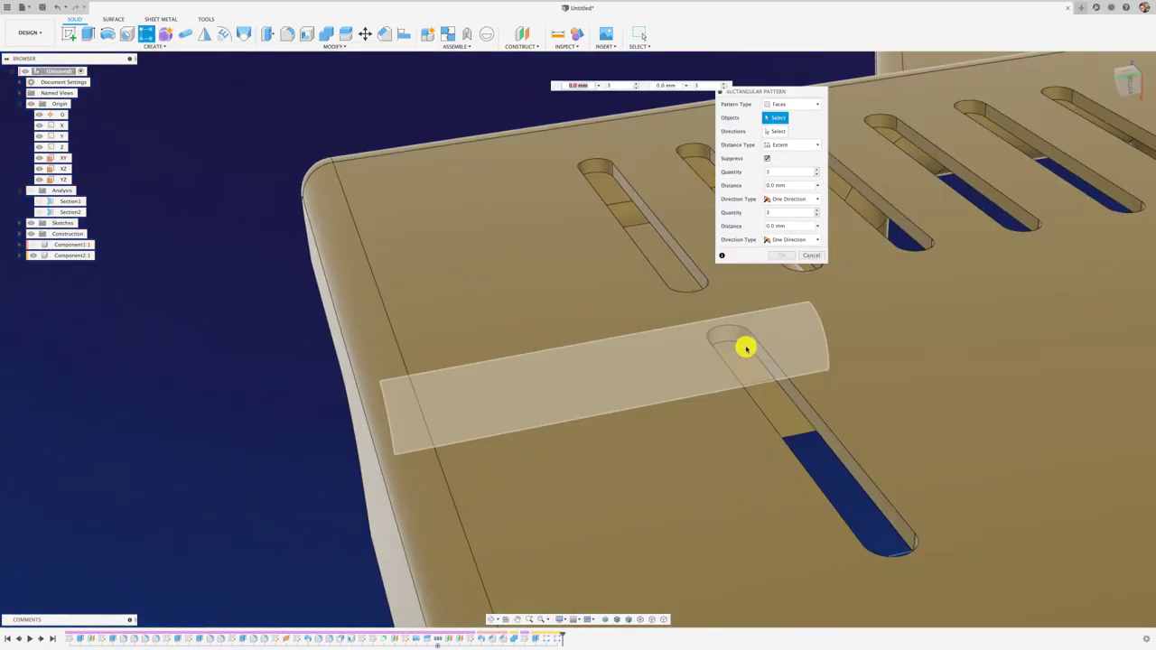
pyautogui.click(751, 348)
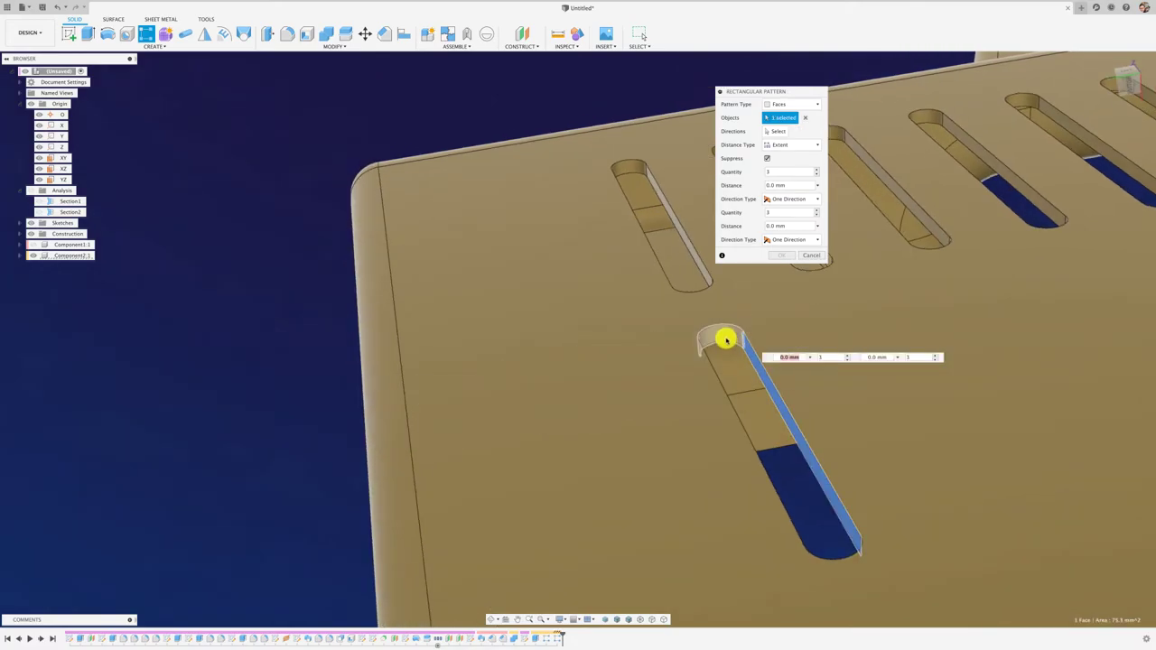
pyautogui.click(720, 335)
pyautogui.moveTo(717, 335)
pyautogui.keyDown('shift'); pyautogui.mouseDown(button='middle')
pyautogui.moveTo(632, 379)
pyautogui.moveTo(582, 131)
pyautogui.moveTo(599, 186)
pyautogui.moveTo(598, 274)
pyautogui.moveTo(629, 267)
pyautogui.moveTo(722, 170)
pyautogui.moveTo(774, 154)
pyautogui.moveTo(772, 135)
pyautogui.mouseUp(button='middle'); pyautogui.keyUp('shift')
pyautogui.click(642, 371)
pyautogui.click(583, 129)
# - Pattern it along the plate's top edge: quantity 6 over 70 mm
pyautogui.click(772, 134)
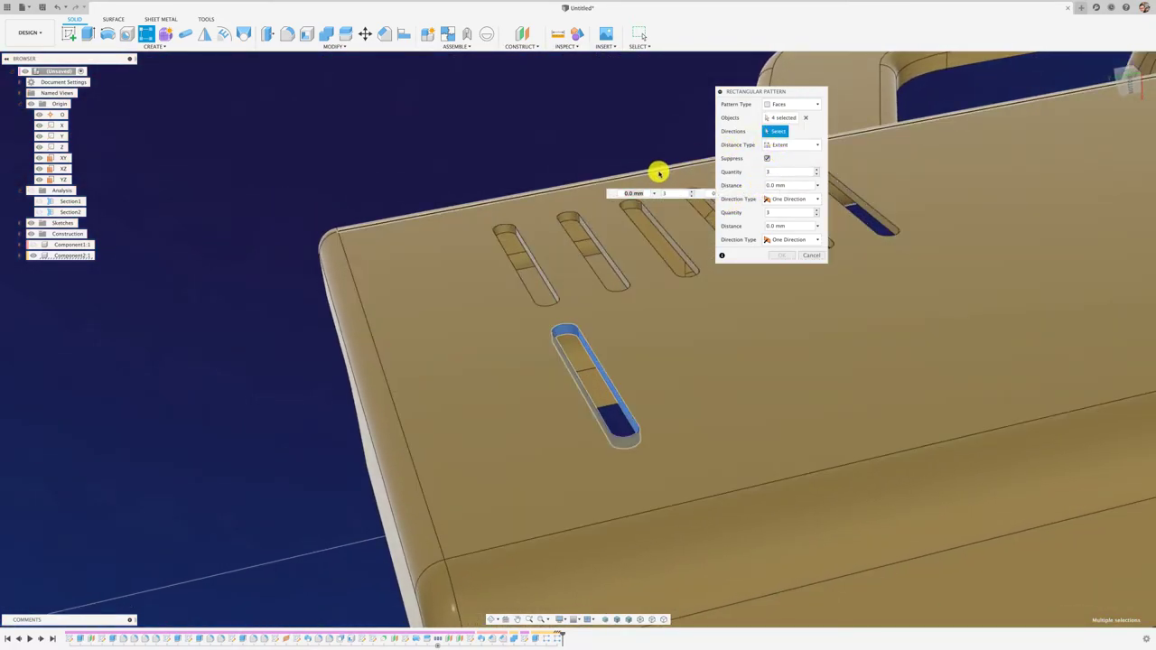
pyautogui.click(658, 175)
pyautogui.moveTo(613, 376); pyautogui.dragTo(778, 340)
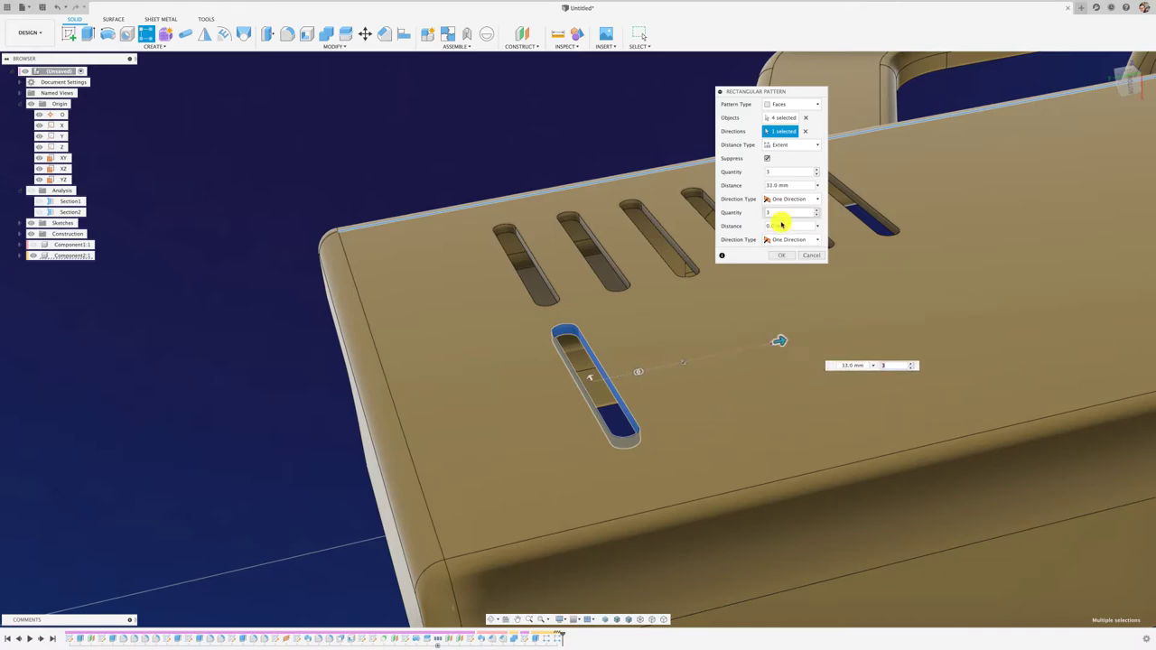
pyautogui.click(814, 172)
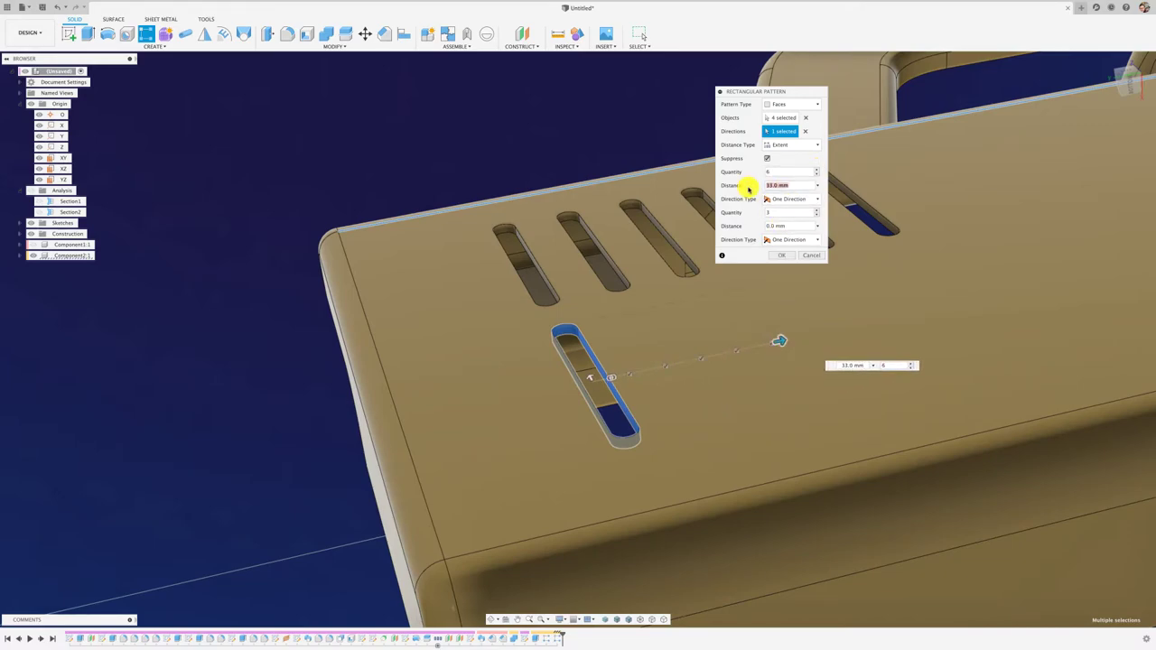
pyautogui.write('70')
pyautogui.press('Tab')
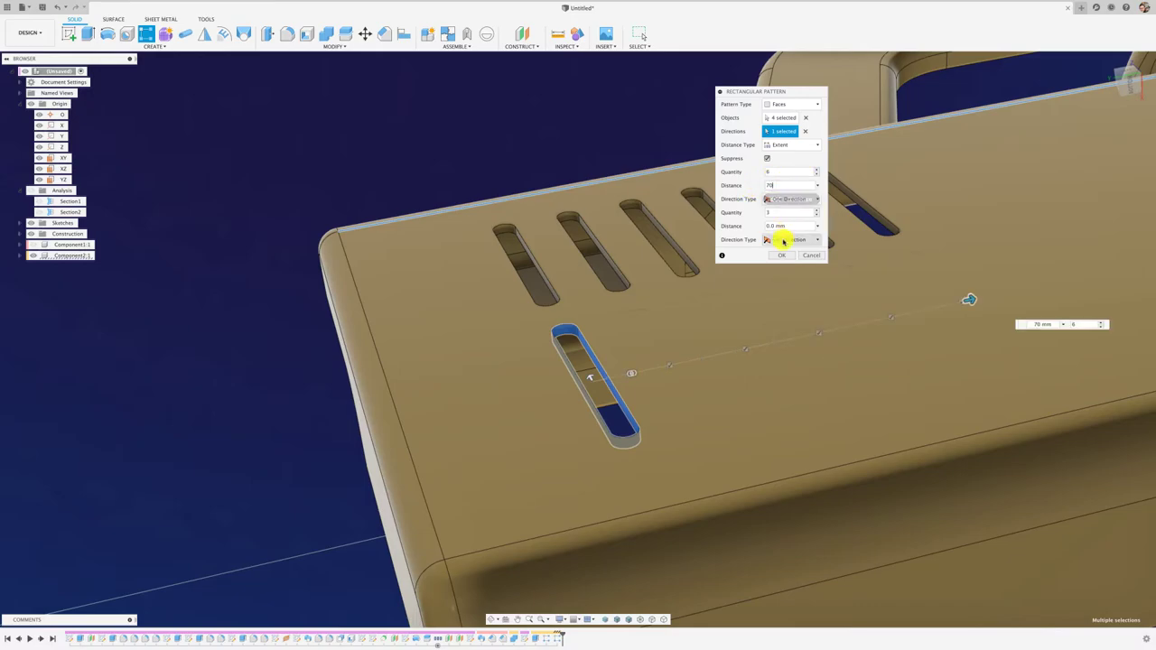
pyautogui.click(785, 256)
pyautogui.moveTo(785, 250)
pyautogui.keyDown('shift'); pyautogui.mouseDown(button='middle')
pyautogui.moveTo(413, 265)
pyautogui.moveTo(273, 294)
pyautogui.moveTo(63, 244)
pyautogui.mouseUp(button='middle'); pyautogui.keyUp('shift')
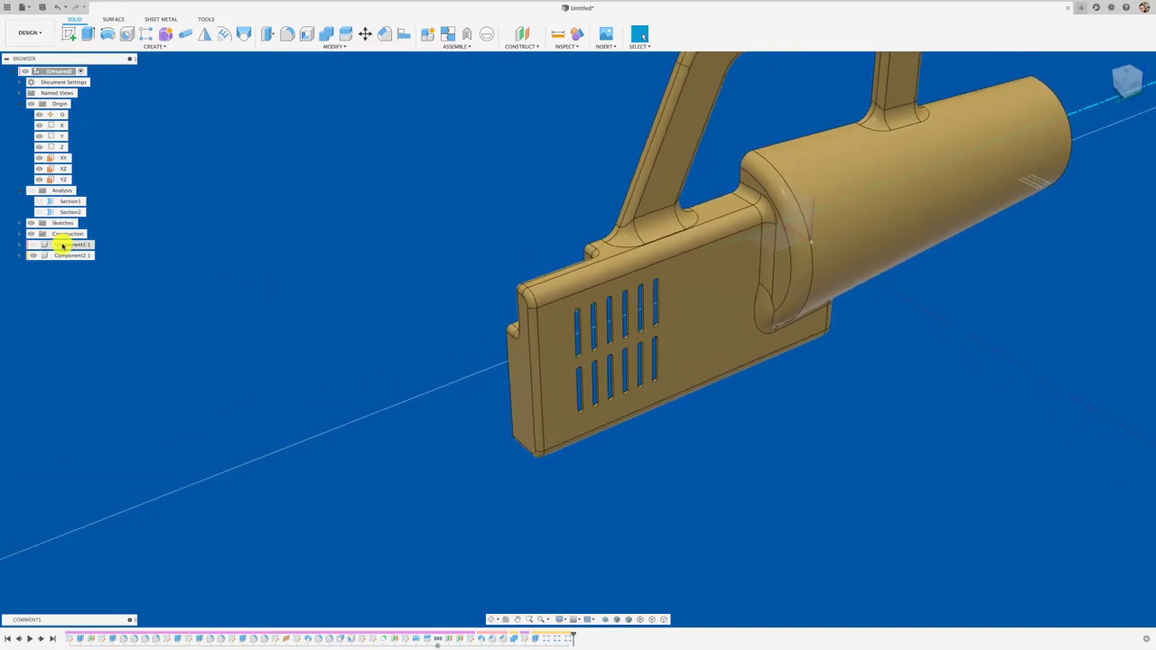
# - Turn Component1's visibility back on and zoom in on its top boss
pyautogui.click(35, 244)
pyautogui.scroll(1, 271, 277)
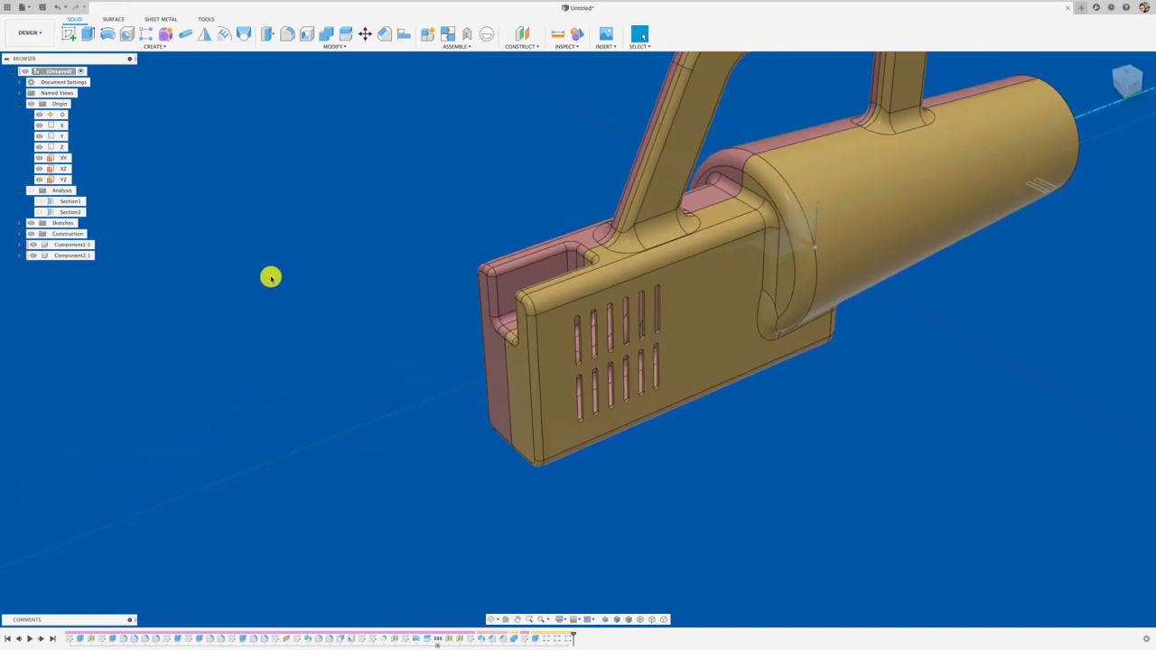
pyautogui.scroll(2, 271, 277)
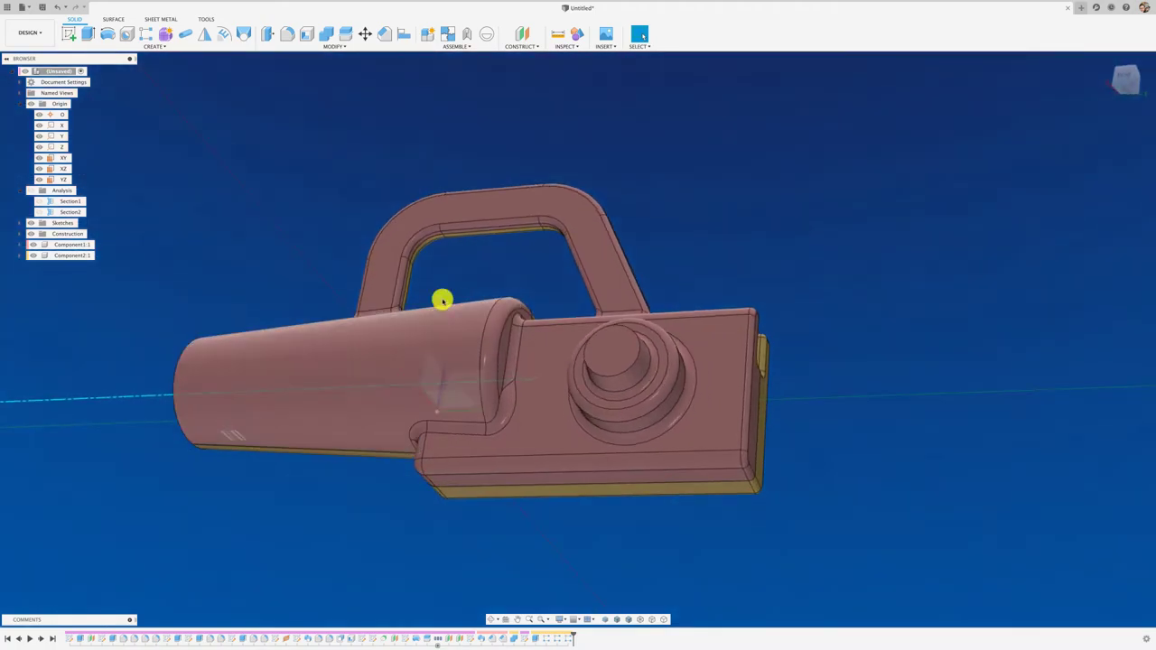
pyautogui.scroll(2, 650, 404)
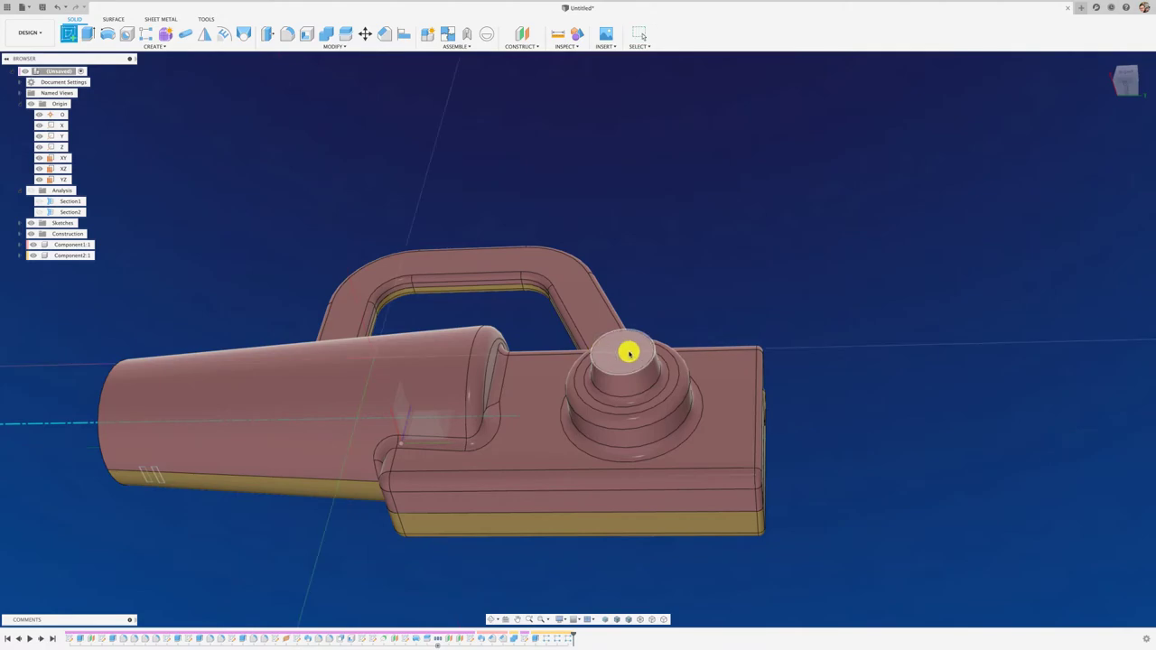
# - Sketch a 17 mm radius construction circle centred on the boss's top face
pyautogui.click(626, 351)
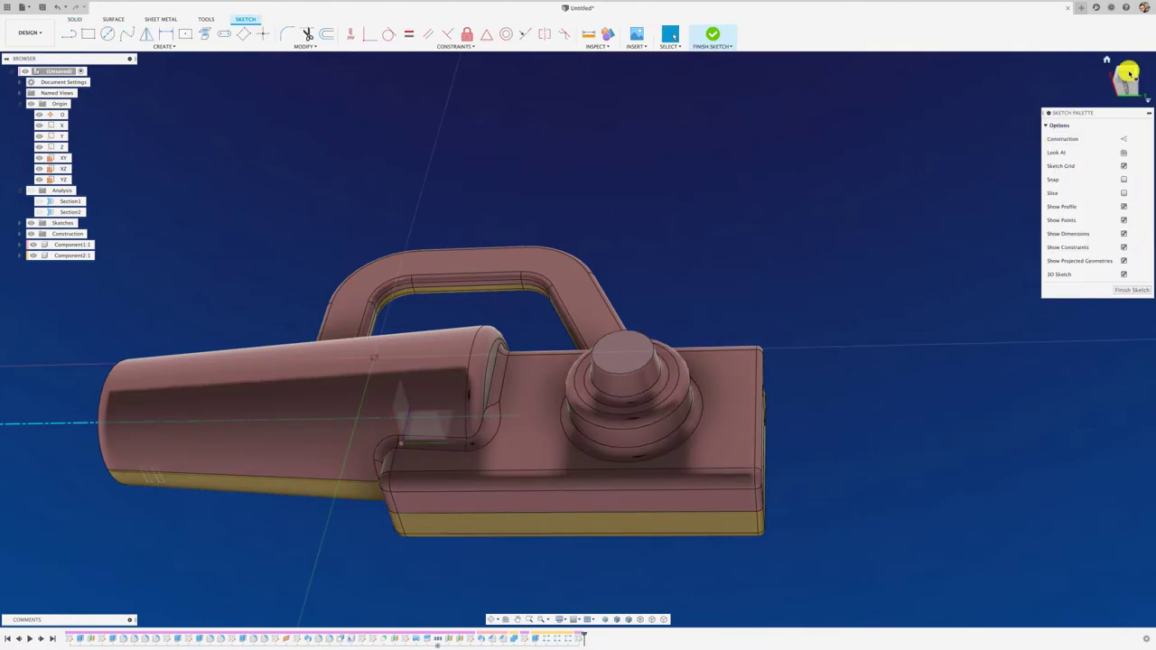
pyautogui.click(1129, 72)
pyautogui.scroll(3, 623, 386)
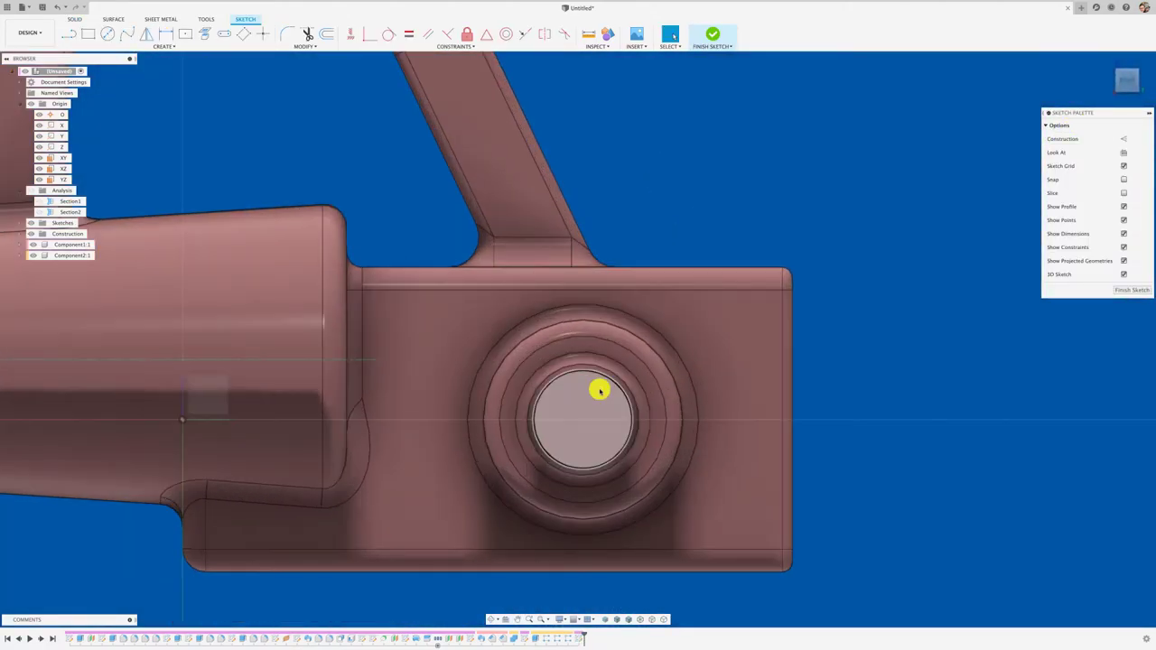
pyautogui.scroll(2, 600, 390)
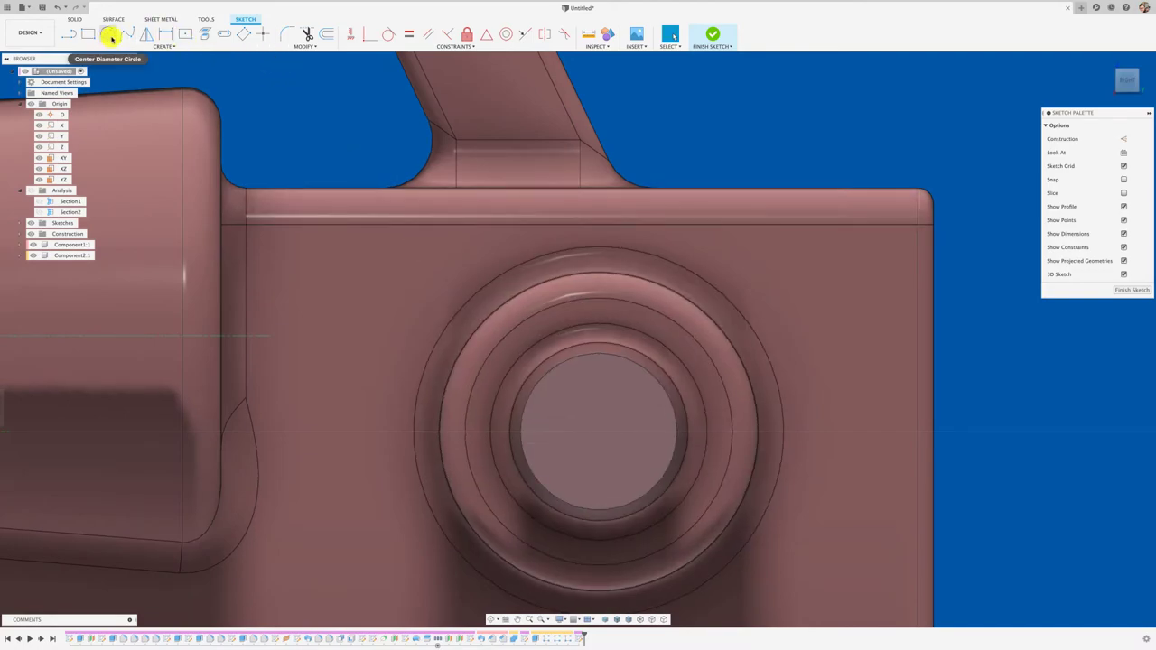
pyautogui.click(600, 432)
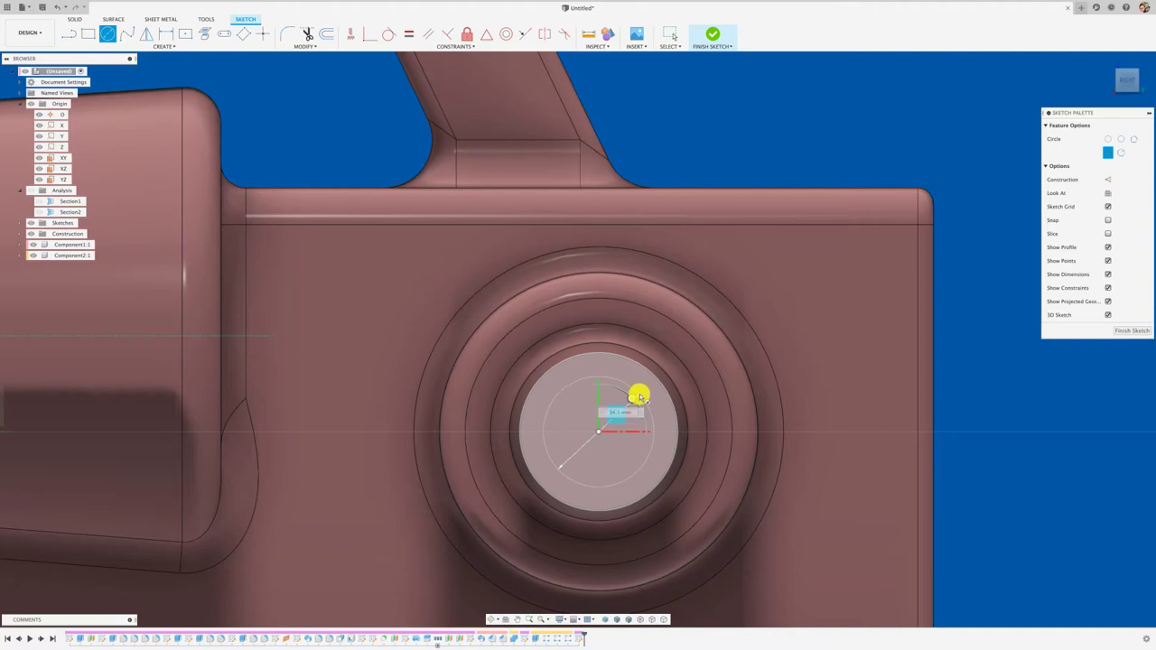
pyautogui.click(637, 393)
pyautogui.press('Escape')
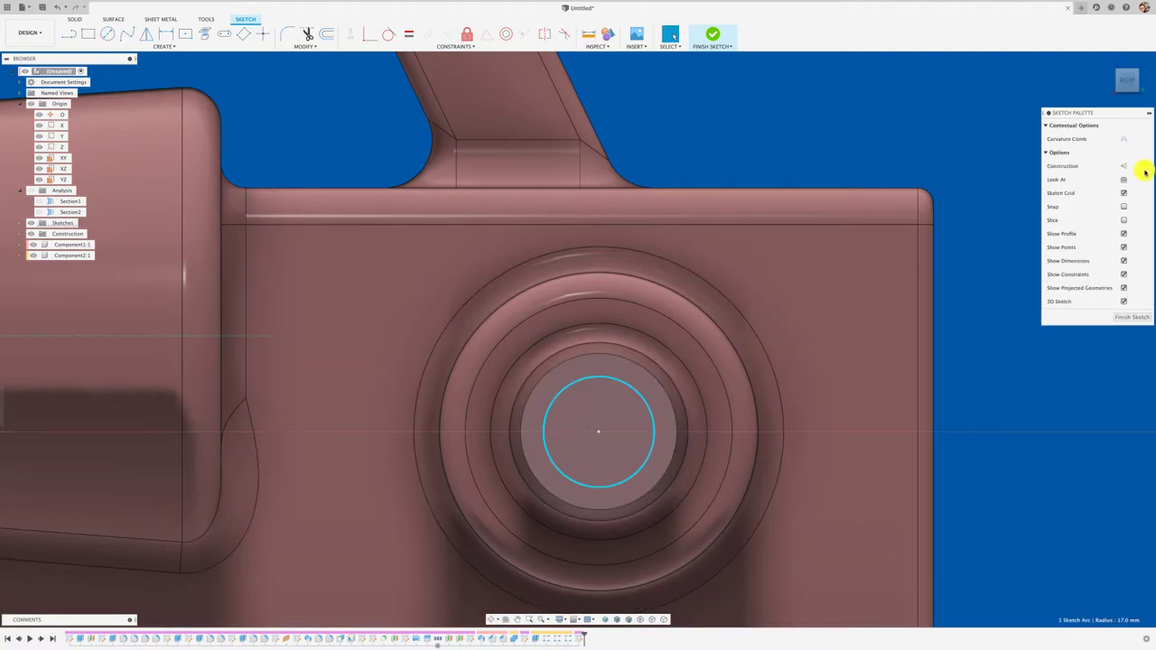
pyautogui.click(1125, 166)
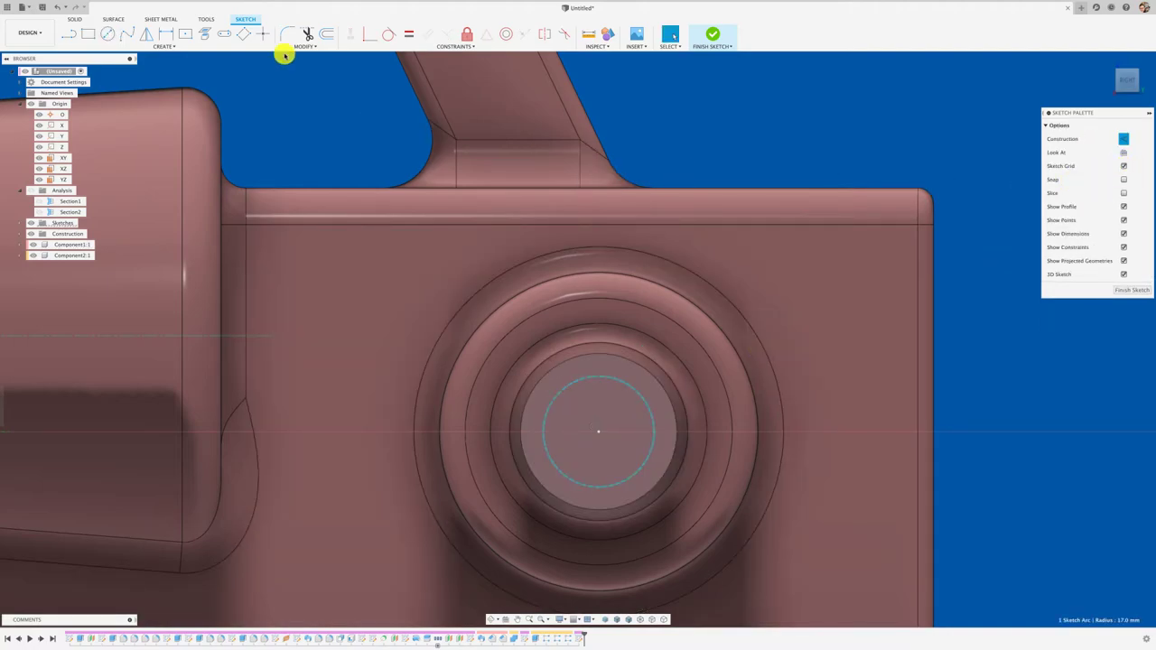
# - Add a small hole circle centred on the construction circle and finish the sketch
pyautogui.click(106, 34)
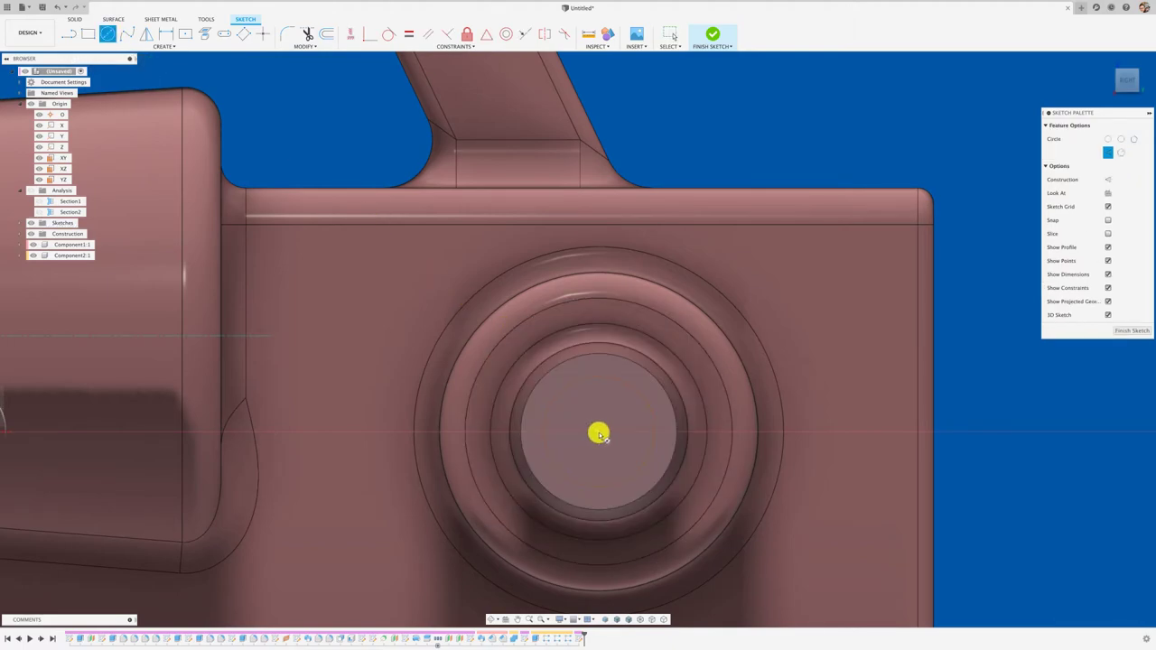
pyautogui.click(598, 376)
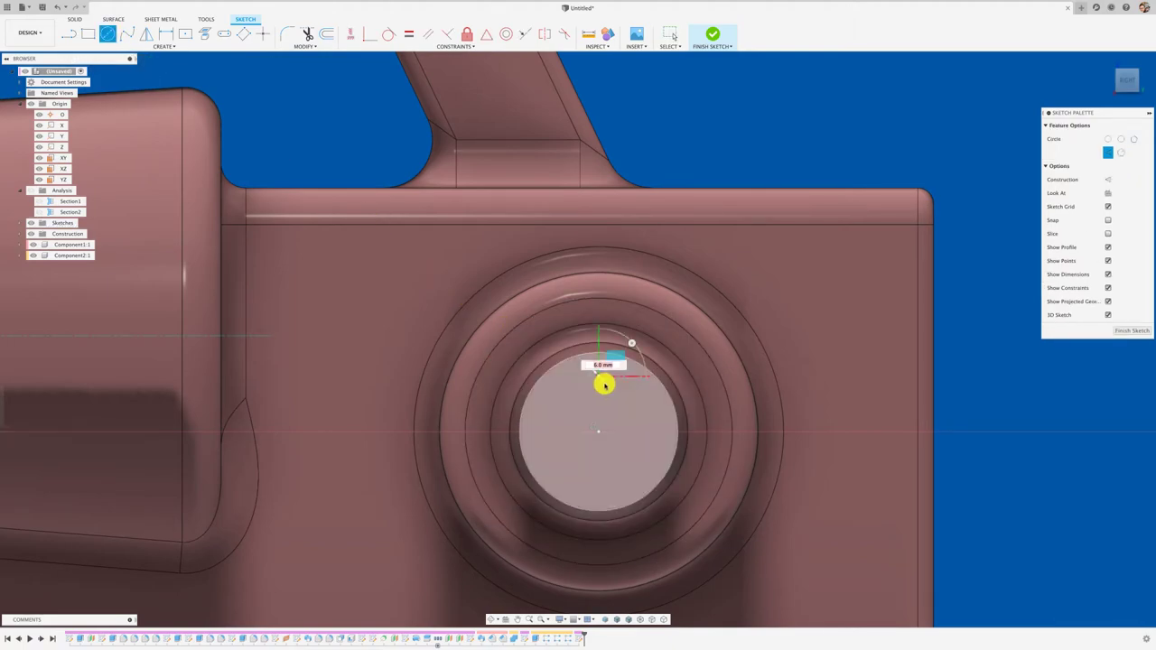
pyautogui.click(603, 383)
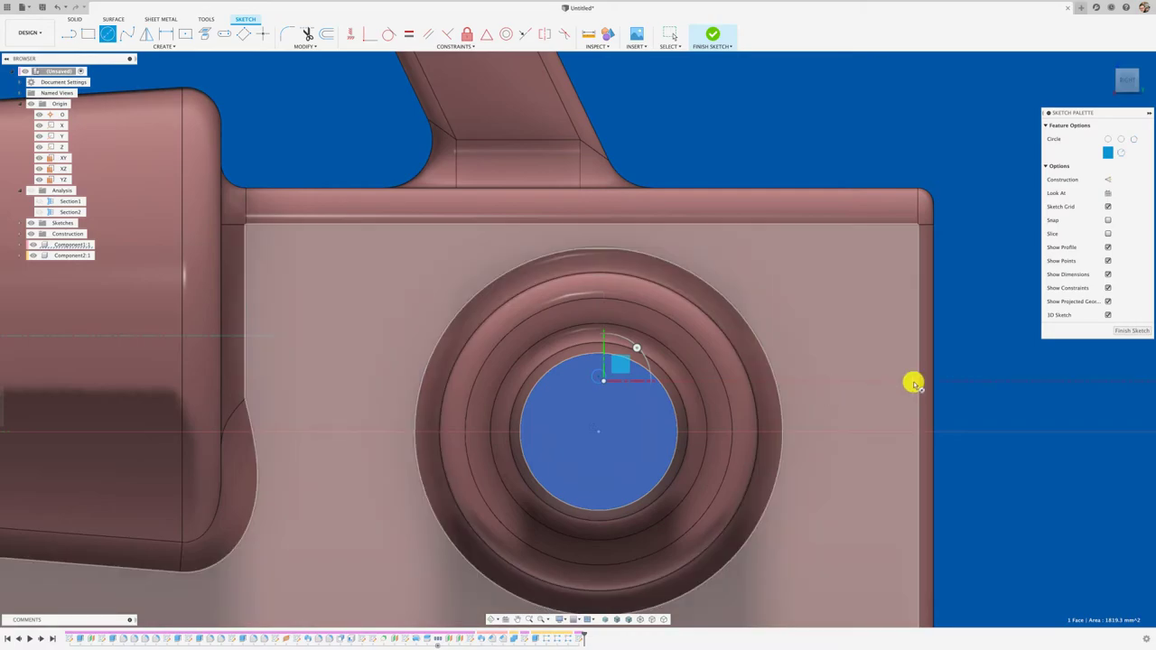
pyautogui.click(1121, 330)
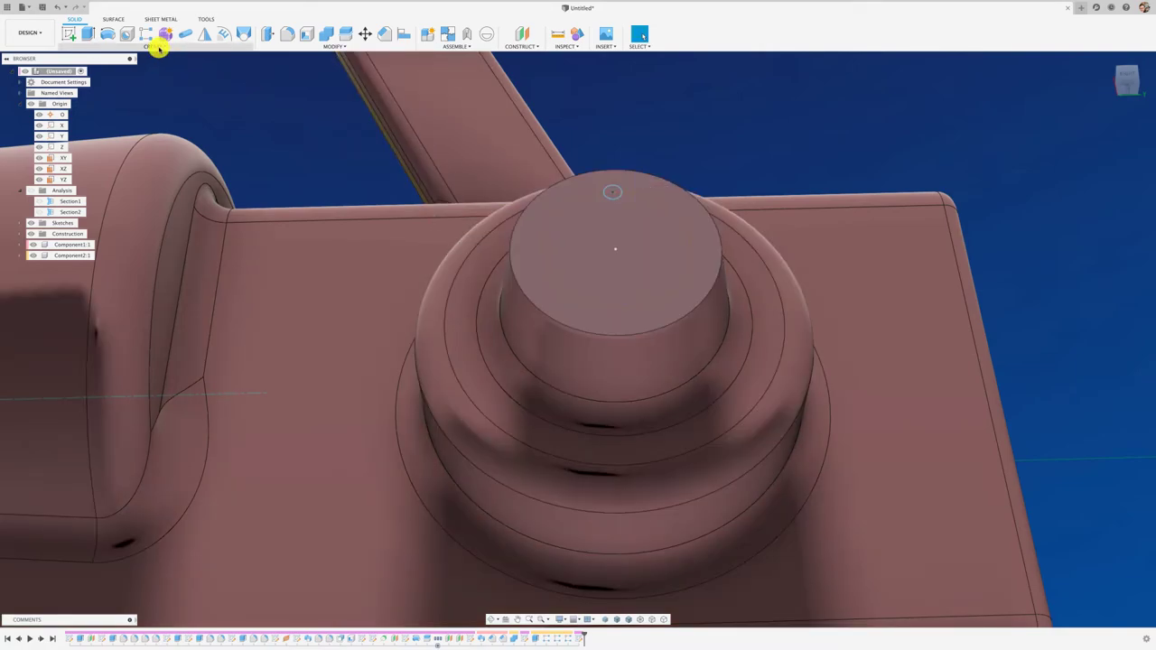
# - Extrude the small circle as a cut, making one hole in the boss
pyautogui.click(90, 33)
pyautogui.click(613, 192)
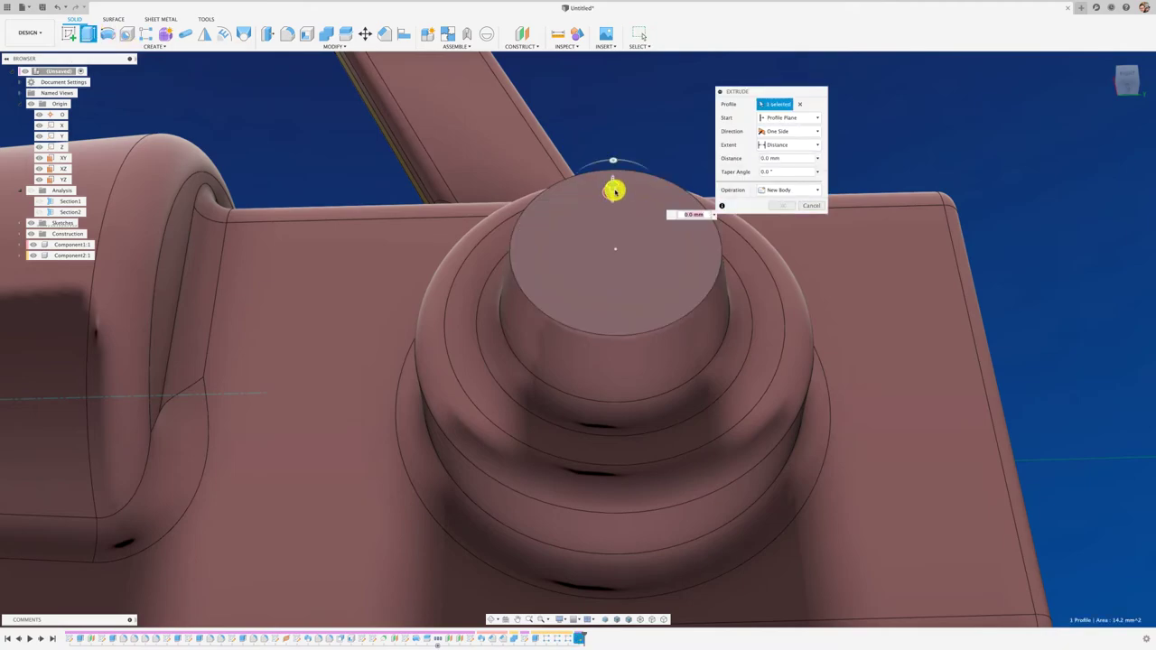
pyautogui.moveTo(614, 189); pyautogui.dragTo(676, 217)
pyautogui.click(782, 219)
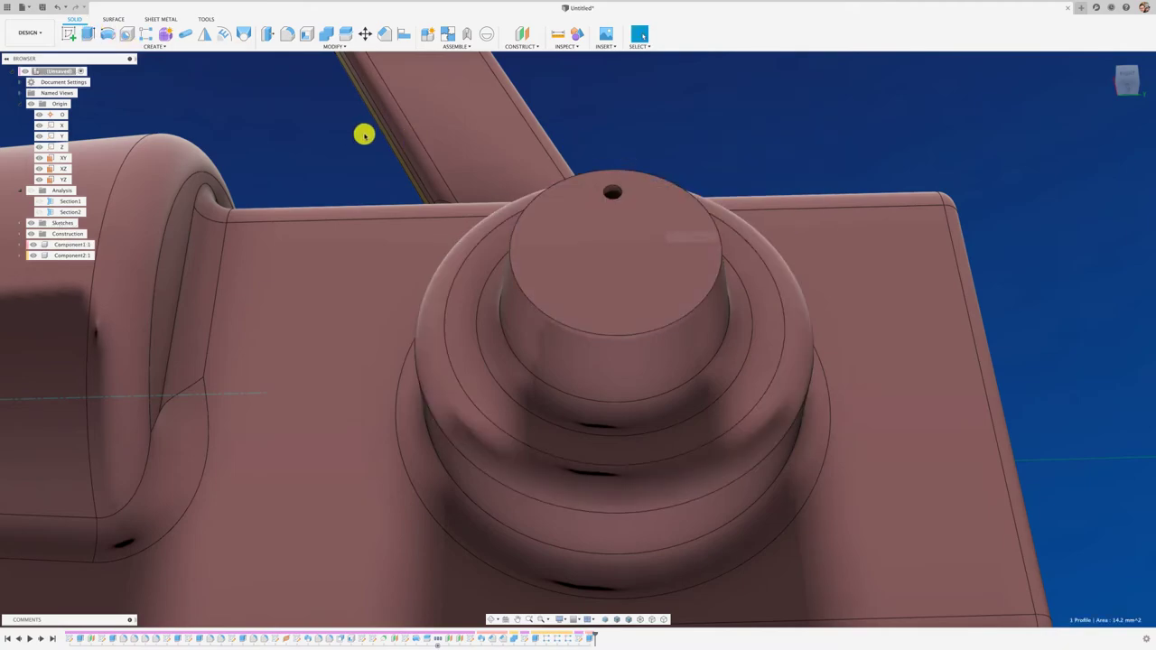
# - Circular-pattern the hole face around the boss's round edge, 10 copies
pyautogui.click(153, 46)
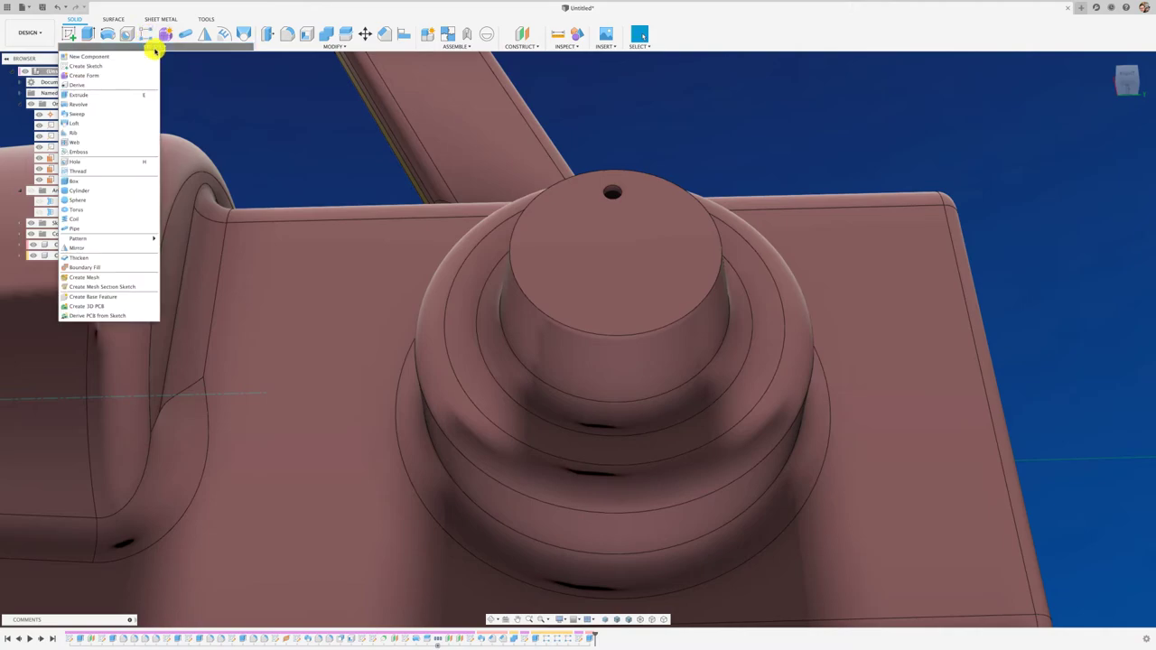
pyautogui.moveTo(99, 238)
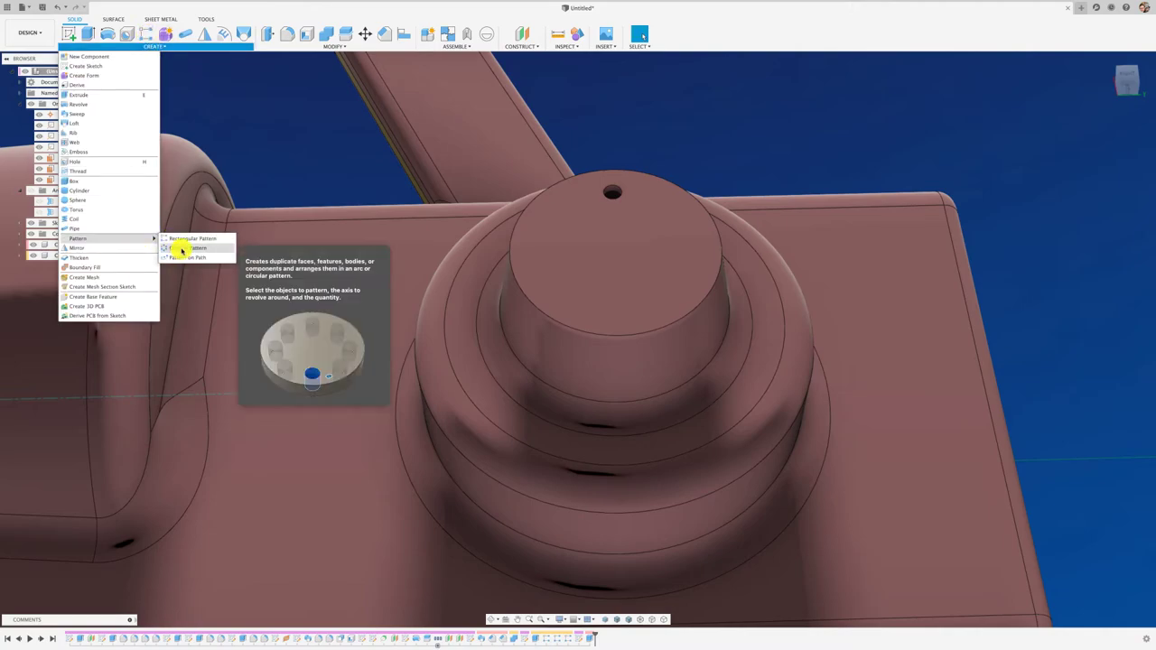
pyautogui.click(185, 248)
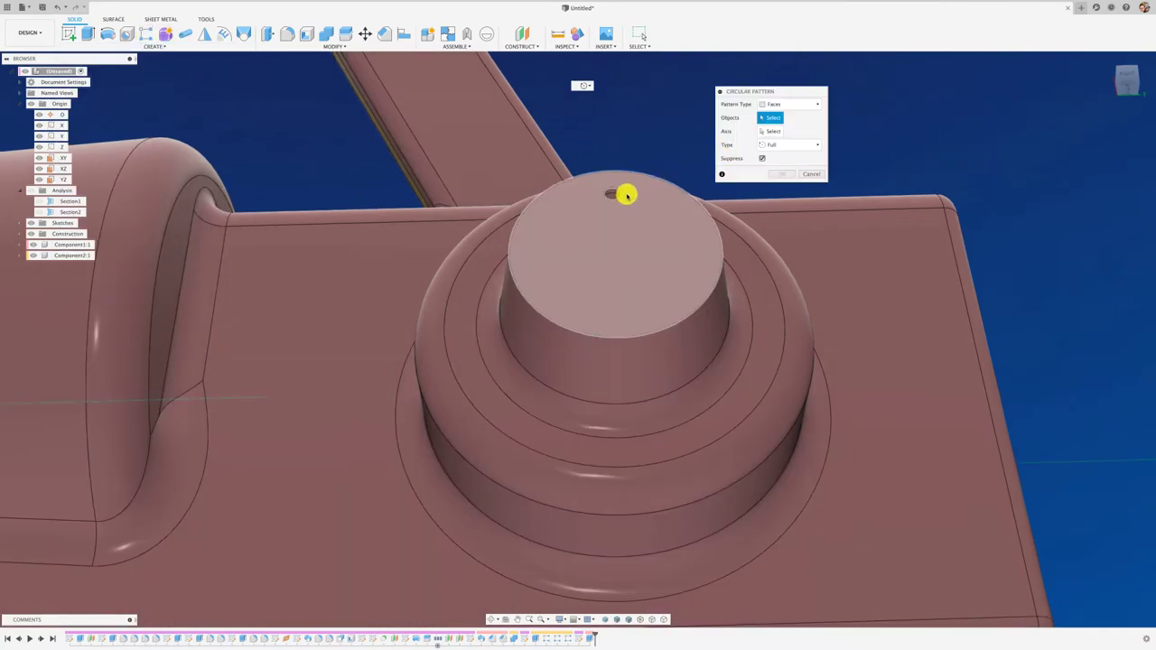
pyautogui.click(612, 195)
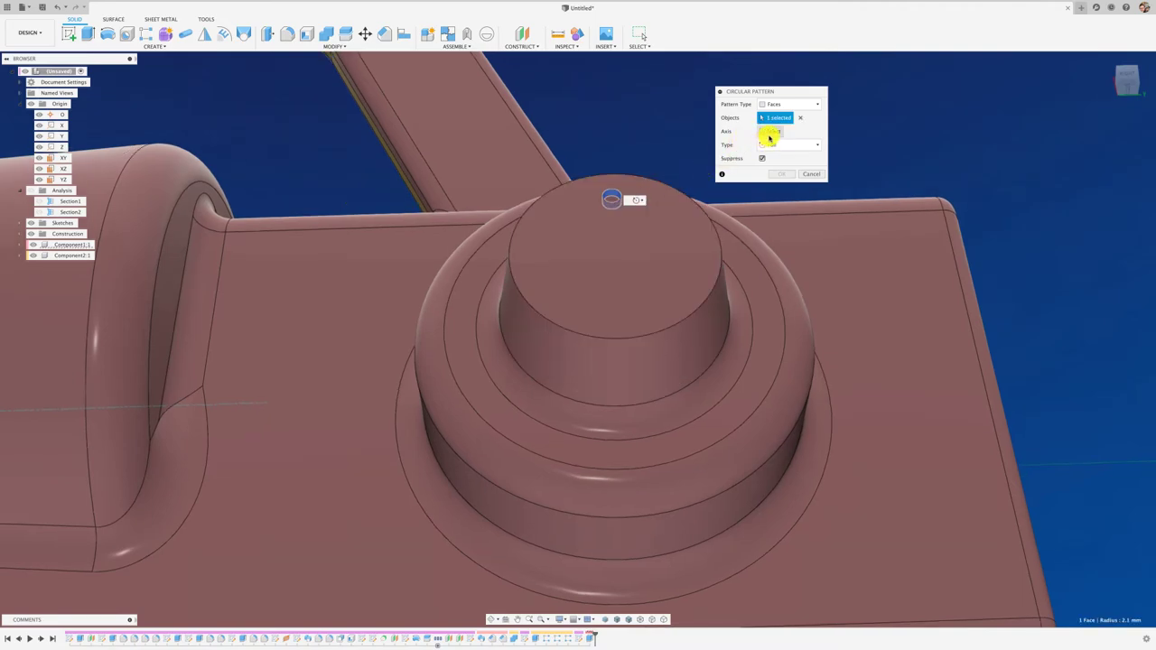
pyautogui.click(677, 190)
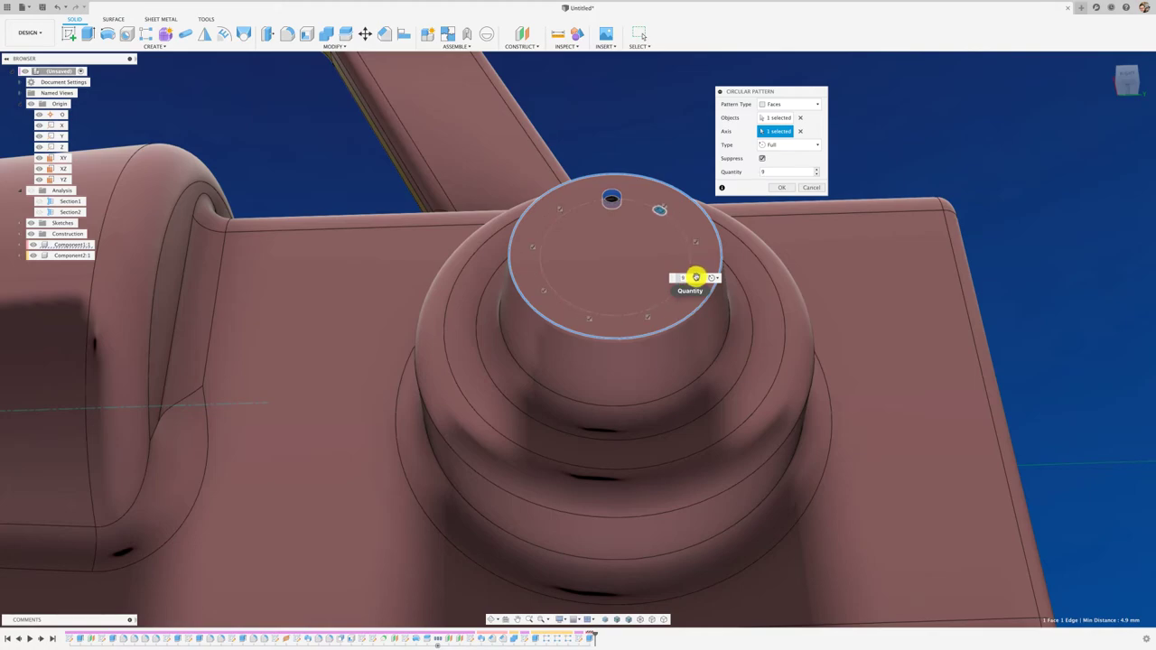
pyautogui.click(780, 189)
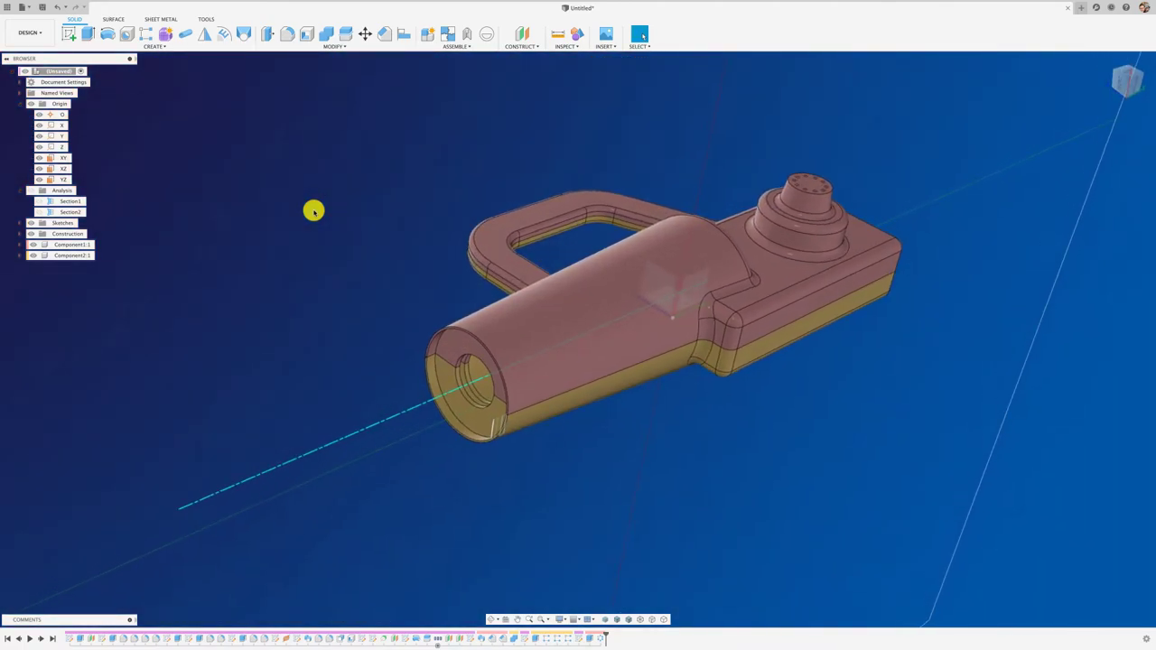
# - Create an offset plane from the YZ plane, raised above the barrel
pyautogui.click(523, 33)
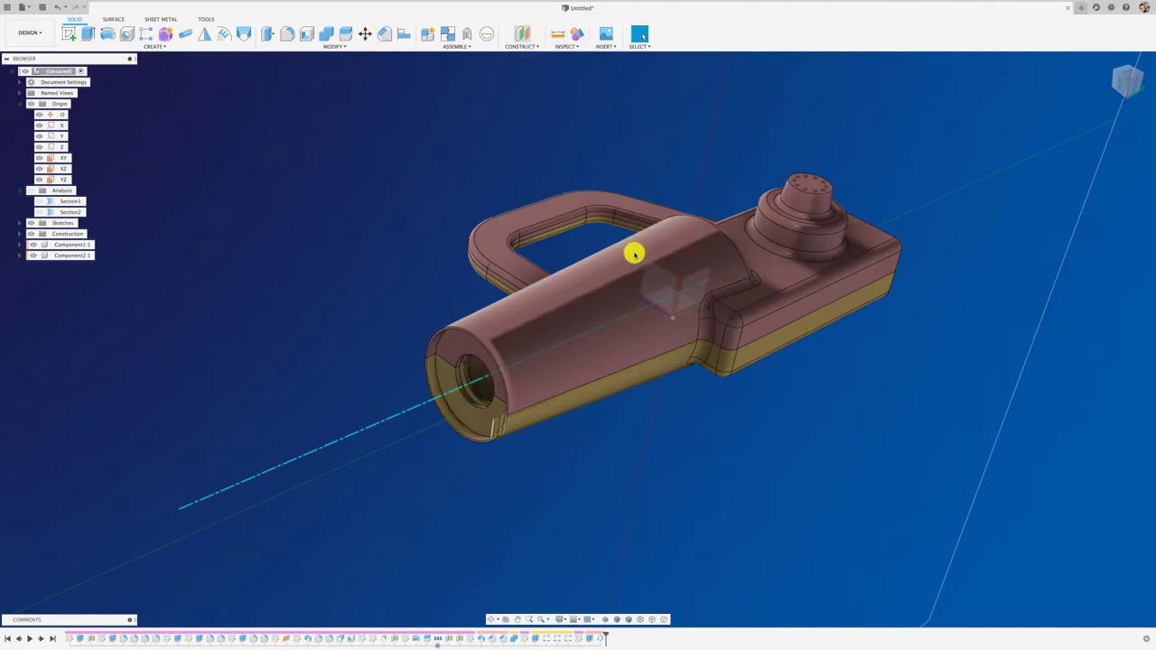
pyautogui.click(692, 275)
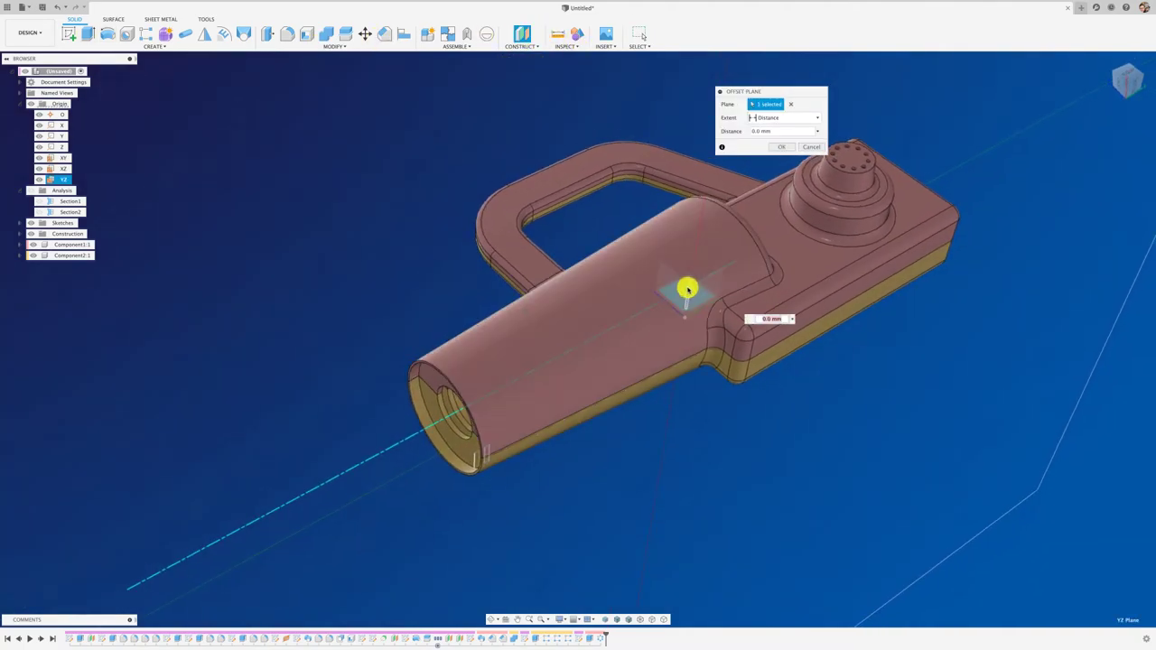
pyautogui.moveTo(691, 287); pyautogui.dragTo(682, 187)
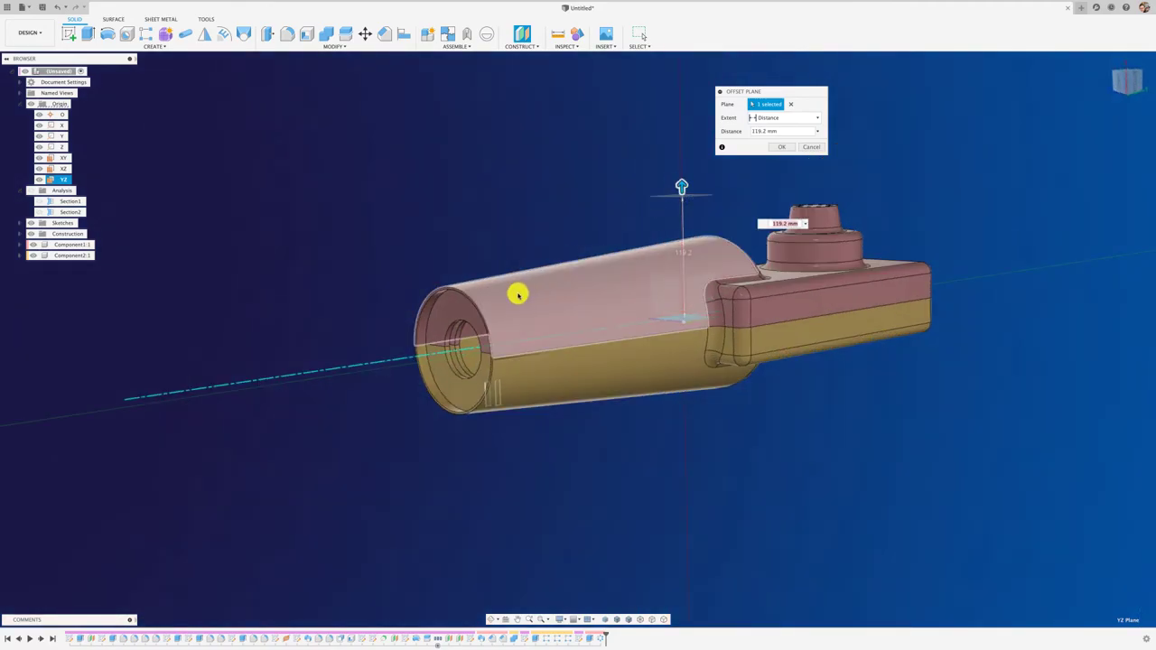
pyautogui.click(779, 147)
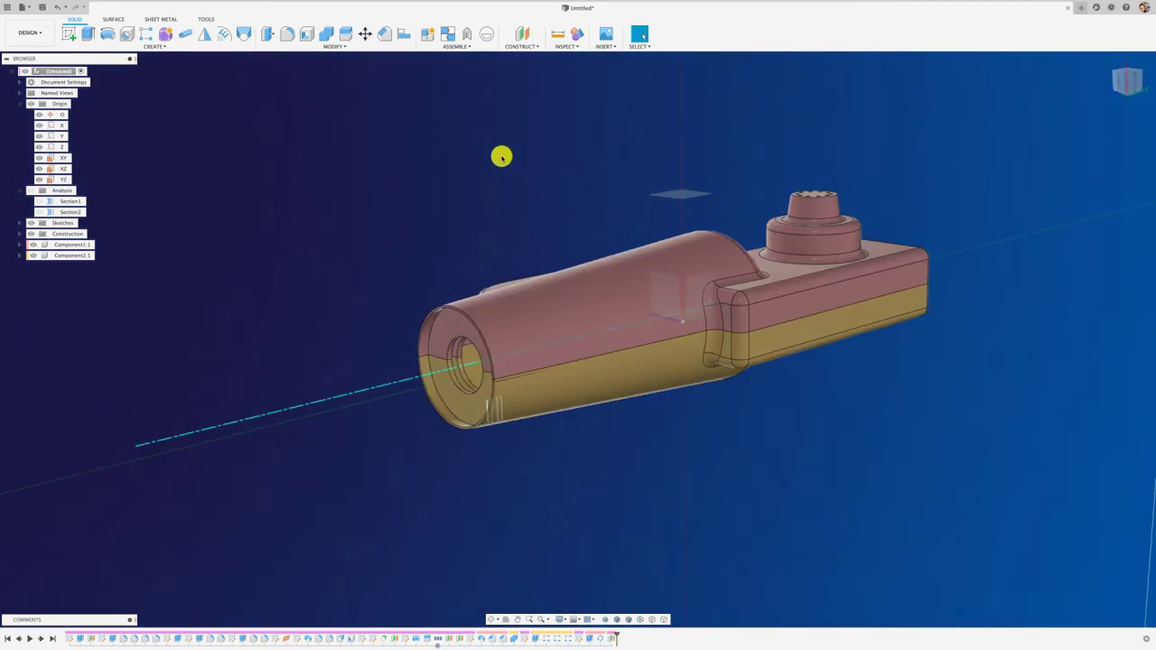
pyautogui.keyDown('shift'); pyautogui.moveTo(500, 154); pyautogui.dragTo(273, 113, button='middle'); pyautogui.keyUp('shift')
# - Sketch an Overall Slot across the barrel on the offset plane and finish the sketch
pyautogui.click(73, 37)
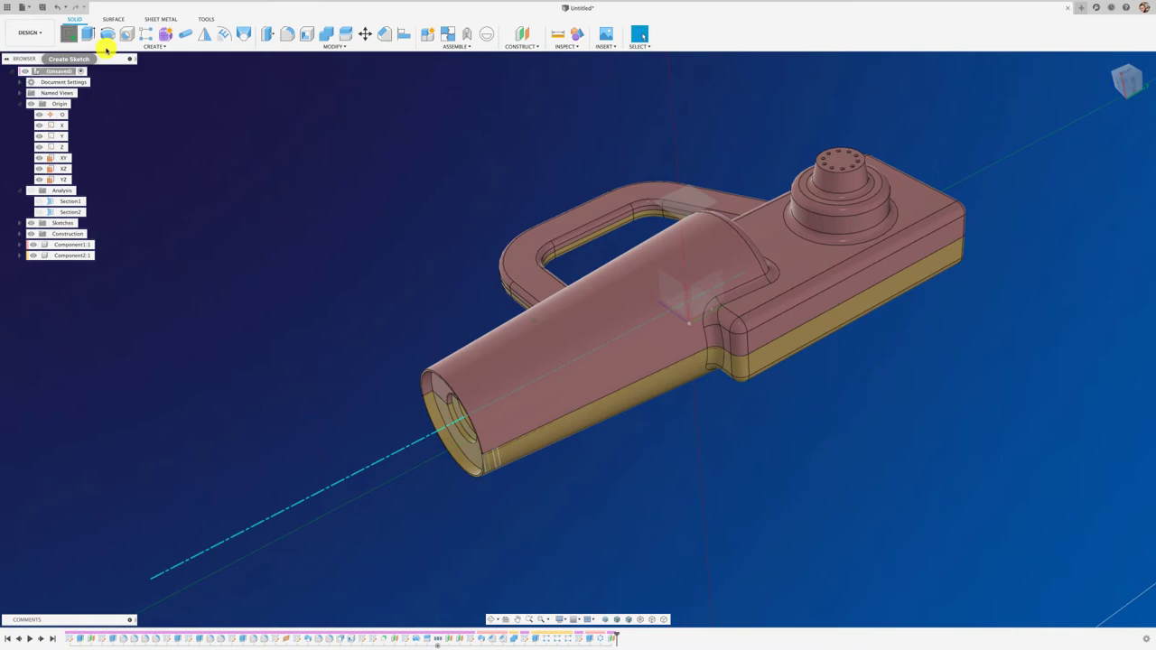
pyautogui.click(676, 197)
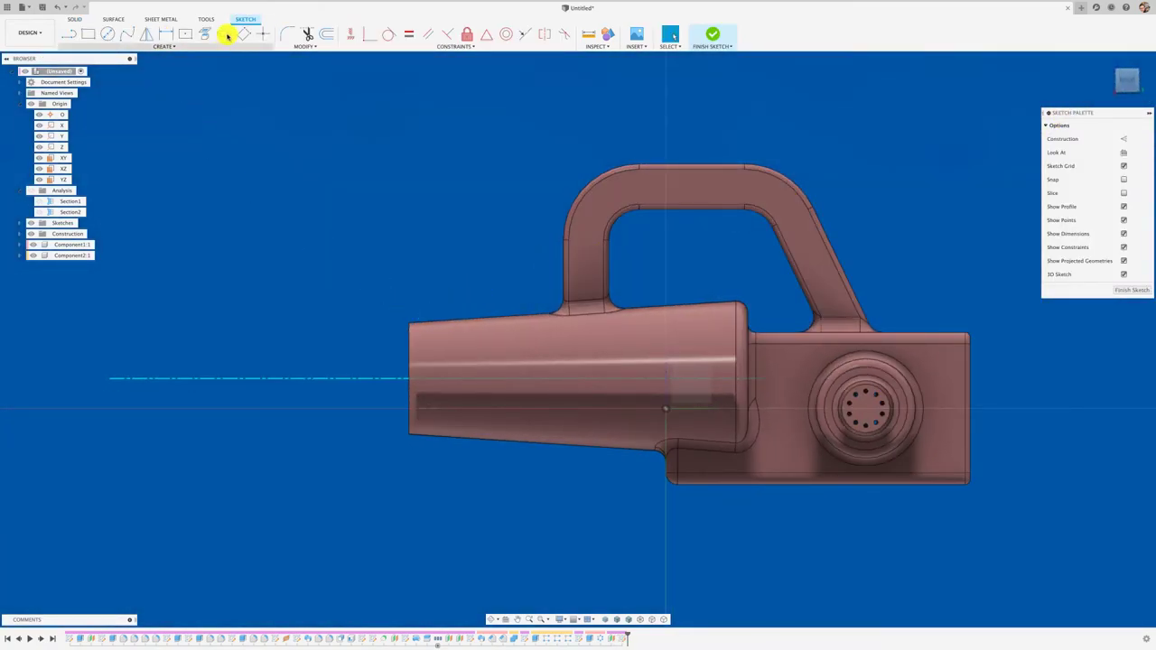
pyautogui.click(224, 34)
pyautogui.click(162, 46)
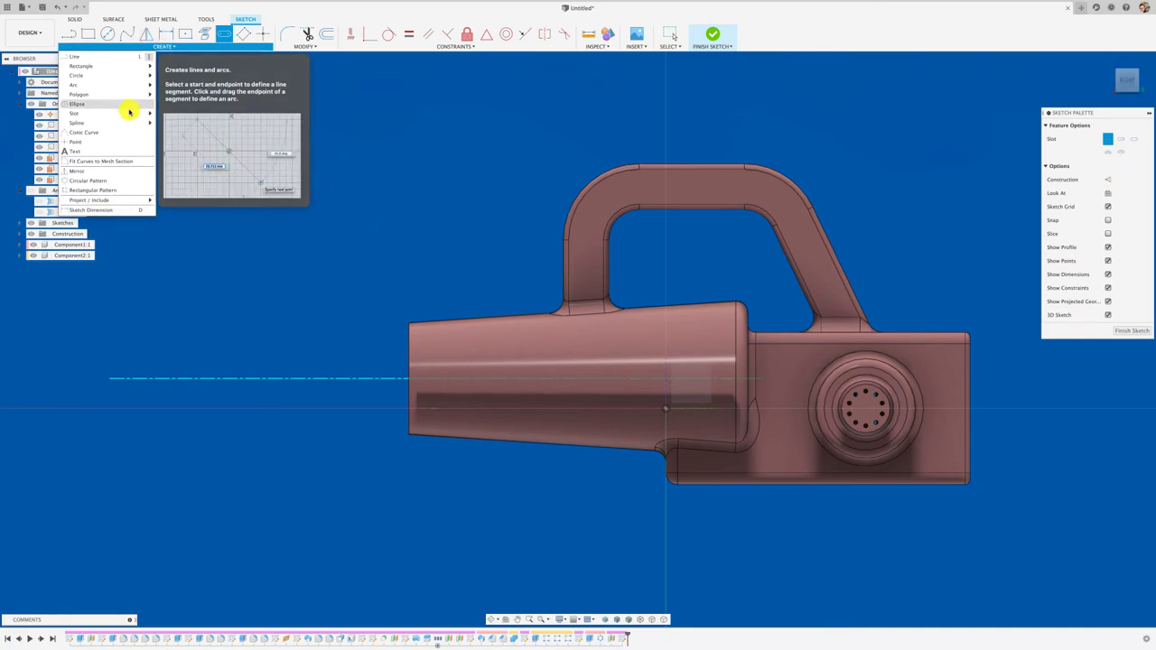
pyautogui.moveTo(90, 113)
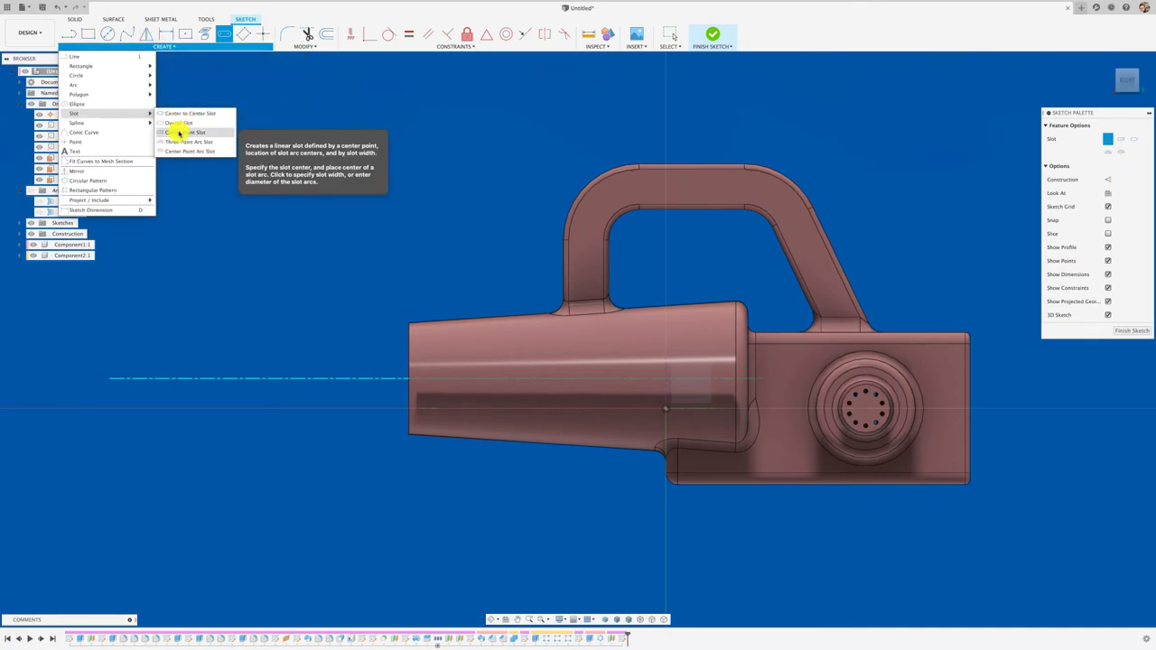
pyautogui.click(180, 123)
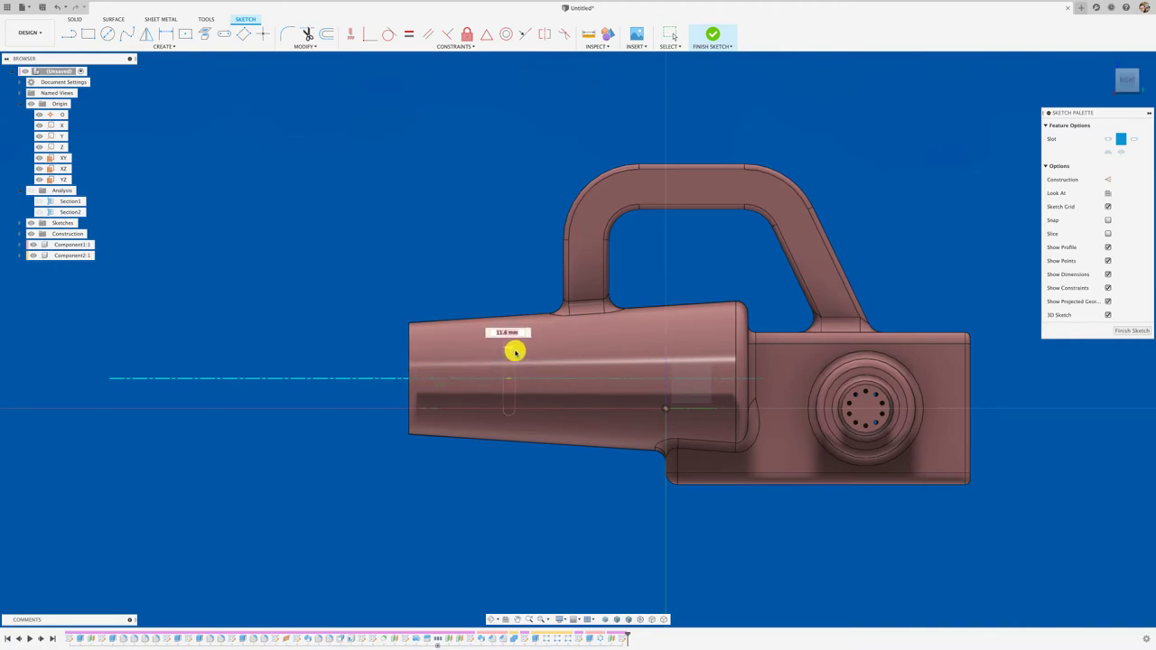
pyautogui.click(570, 313)
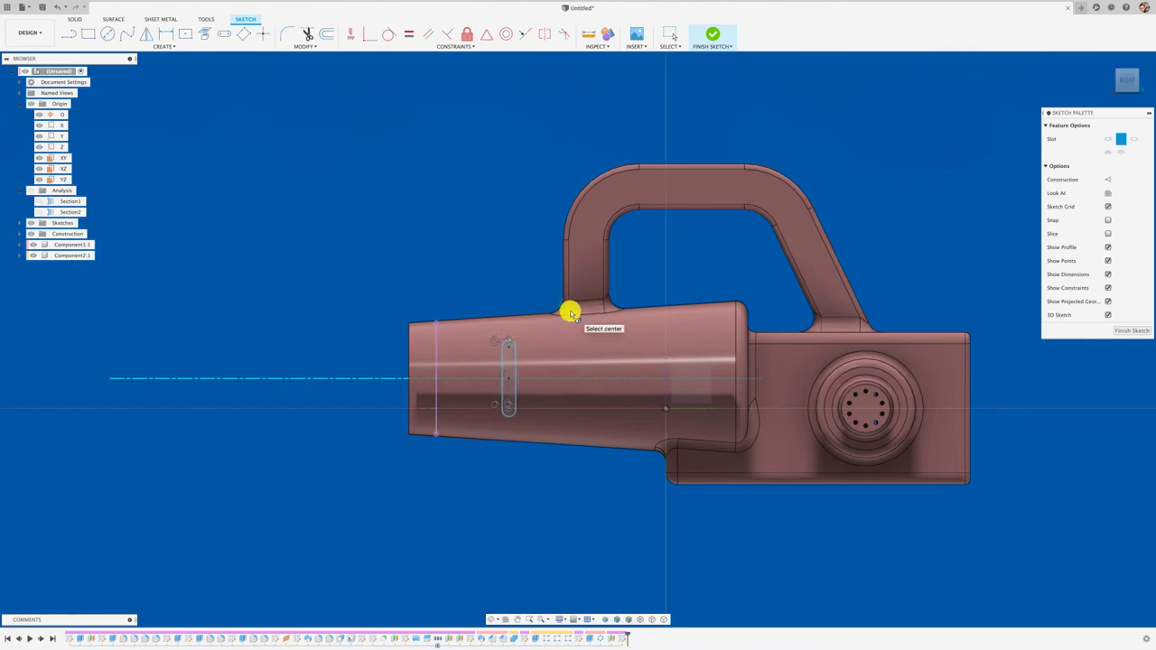
pyautogui.click(1130, 331)
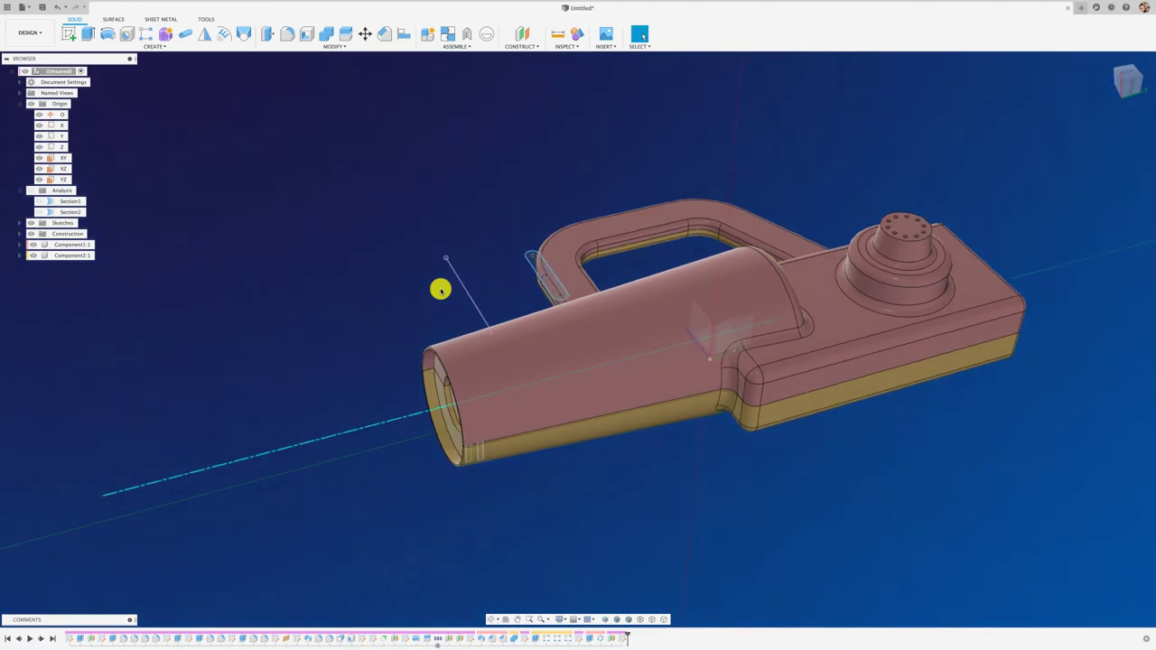
# - Emboss the slot profile onto the barrel face as a 10.6 mm deboss
pyautogui.click(226, 34)
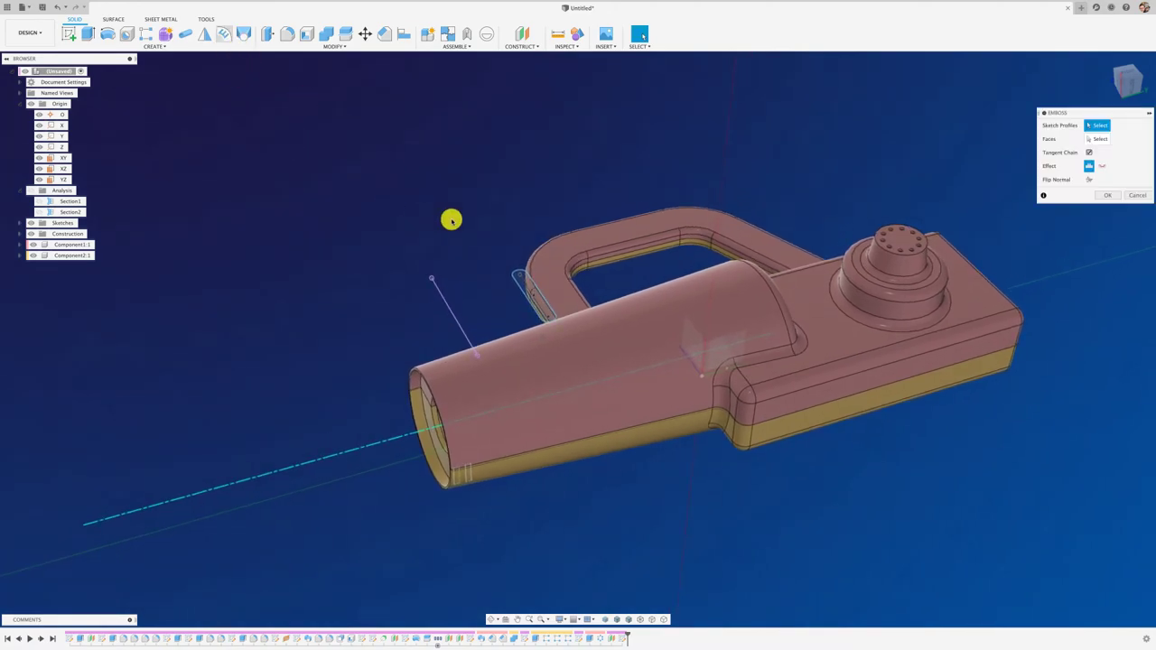
pyautogui.click(525, 290)
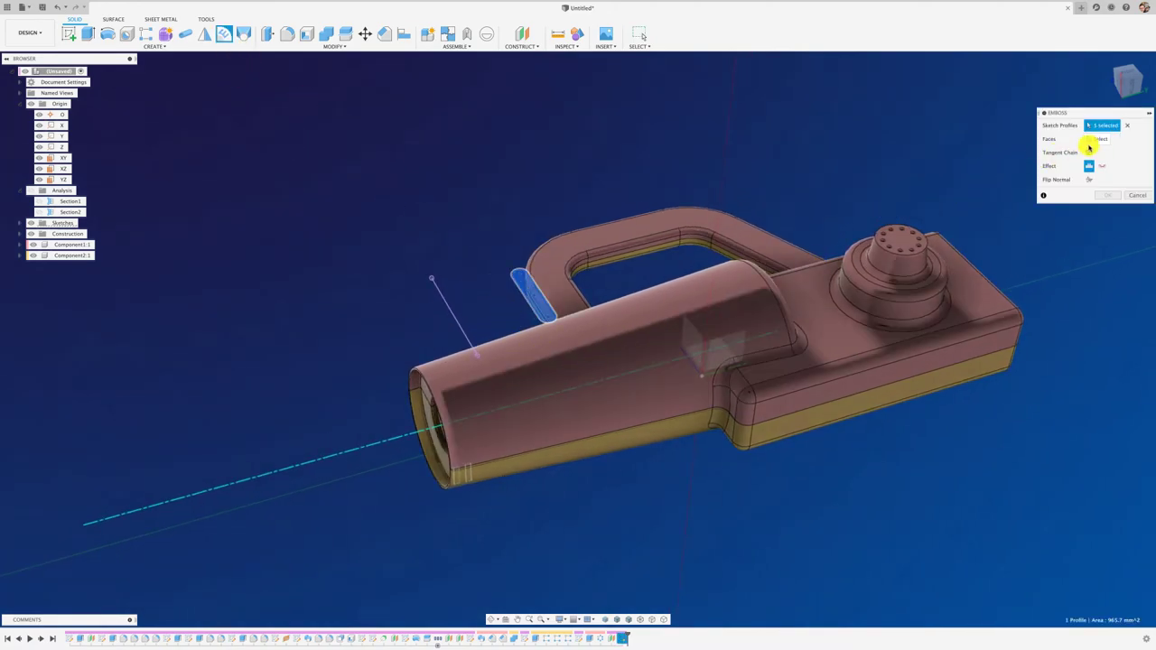
pyautogui.click(1097, 139)
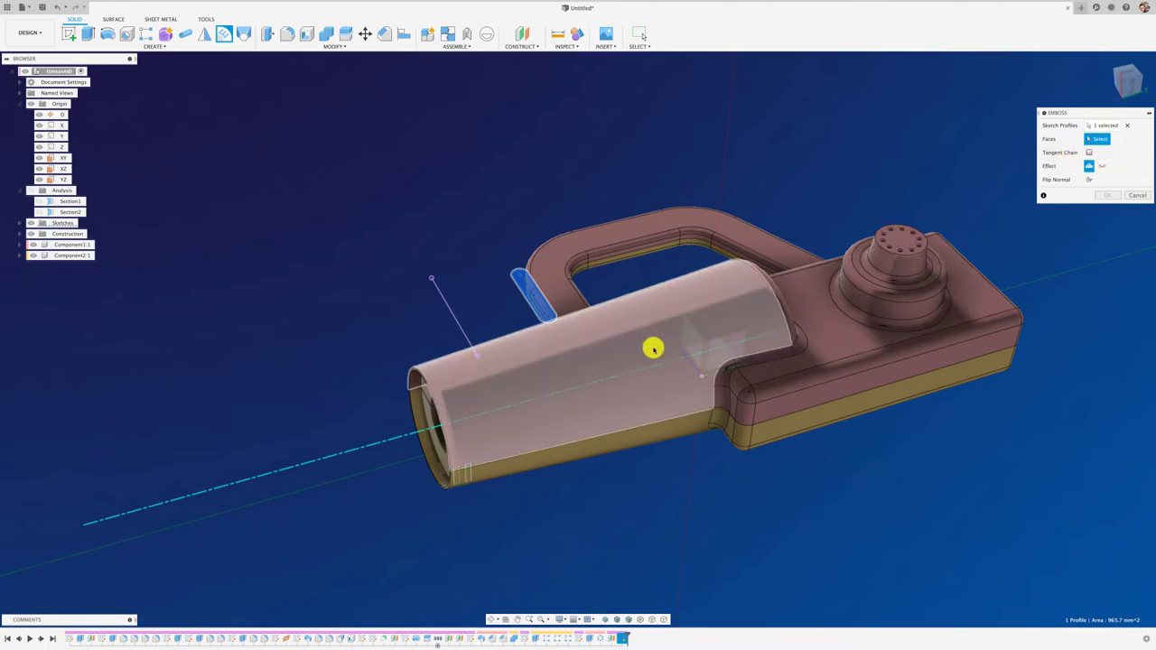
pyautogui.click(537, 377)
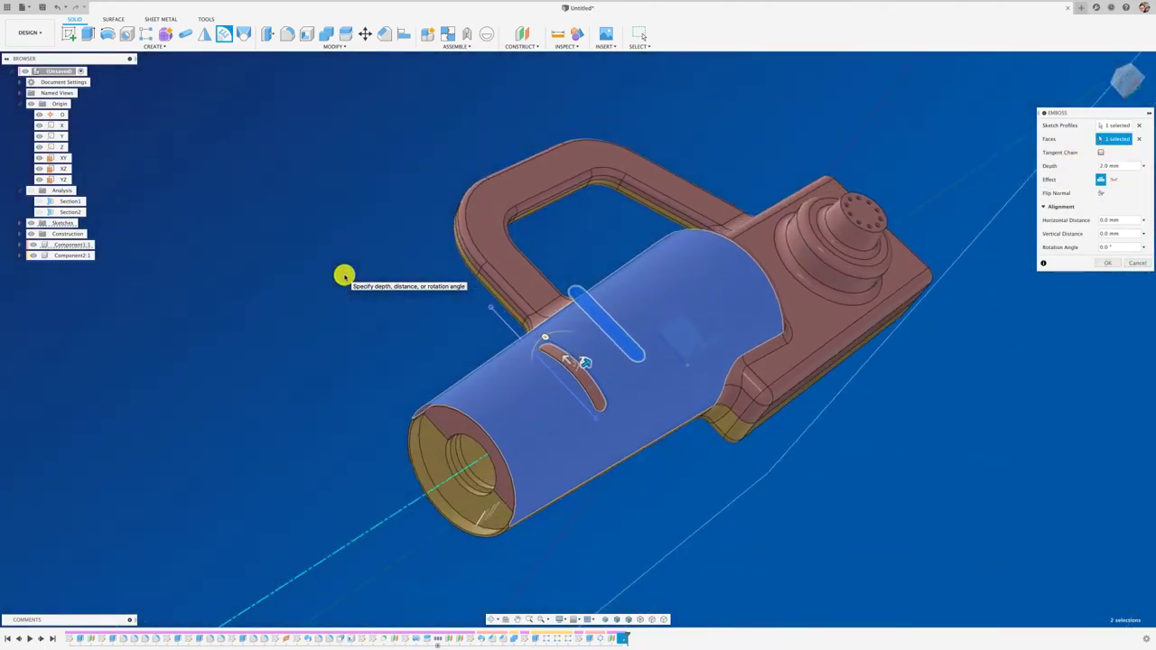
pyautogui.moveTo(386, 313)
pyautogui.keyDown('shift'); pyautogui.mouseDown(button='middle')
pyautogui.moveTo(516, 404)
pyautogui.moveTo(601, 381)
pyautogui.mouseUp(button='middle'); pyautogui.keyUp('shift')
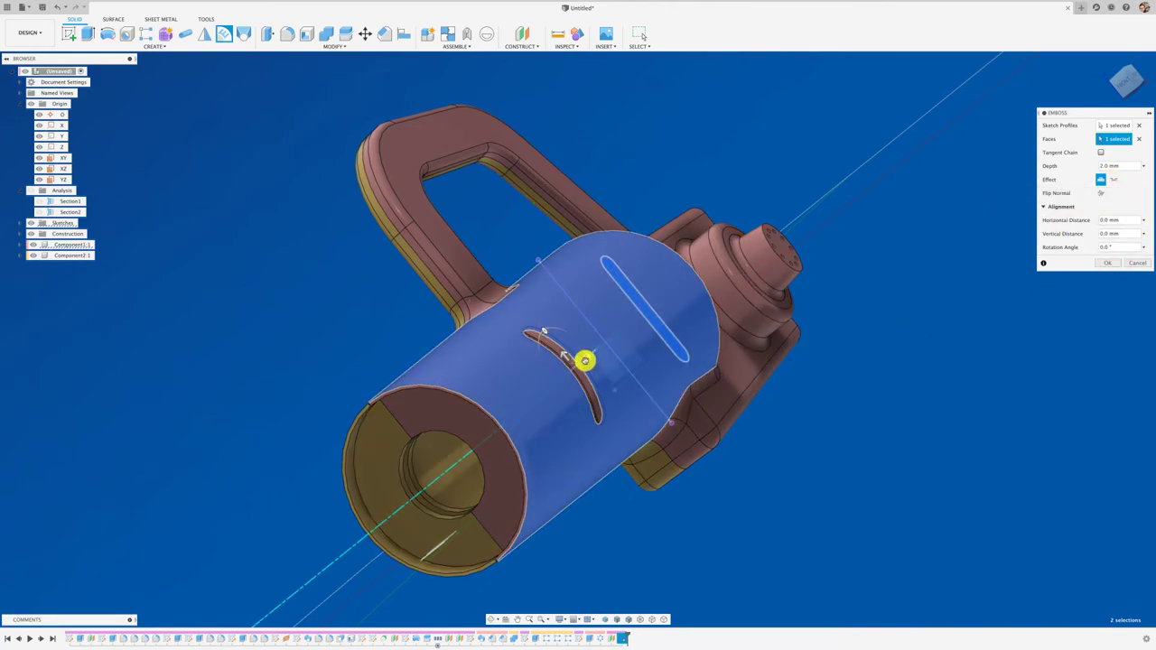
pyautogui.moveTo(578, 361)
pyautogui.keyDown('shift'); pyautogui.mouseDown(button='middle')
pyautogui.moveTo(554, 367)
pyautogui.moveTo(947, 307)
pyautogui.mouseUp(button='middle'); pyautogui.keyUp('shift')
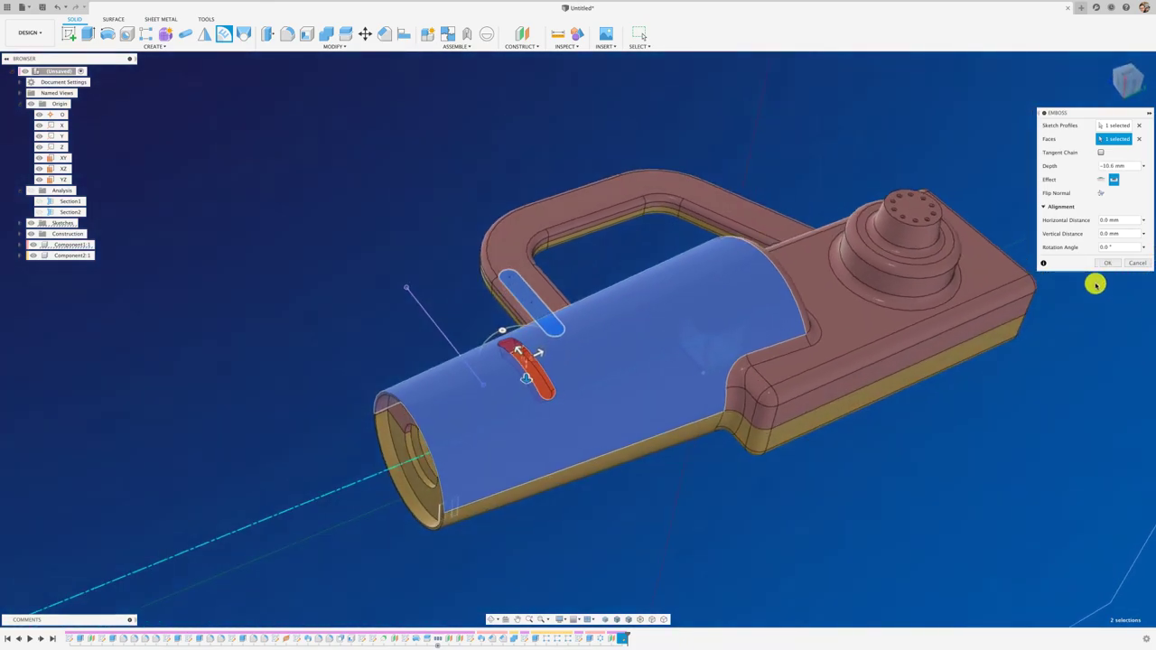
pyautogui.click(1108, 263)
pyautogui.keyDown('shift'); pyautogui.moveTo(508, 362); pyautogui.dragTo(481, 360, button='middle'); pyautogui.keyUp('shift')
# - Start a Rectangular Pattern of faces and select the slot's four faces on the barrel
pyautogui.scroll(3, 481, 361)
pyautogui.scroll(-2, 395, 289)
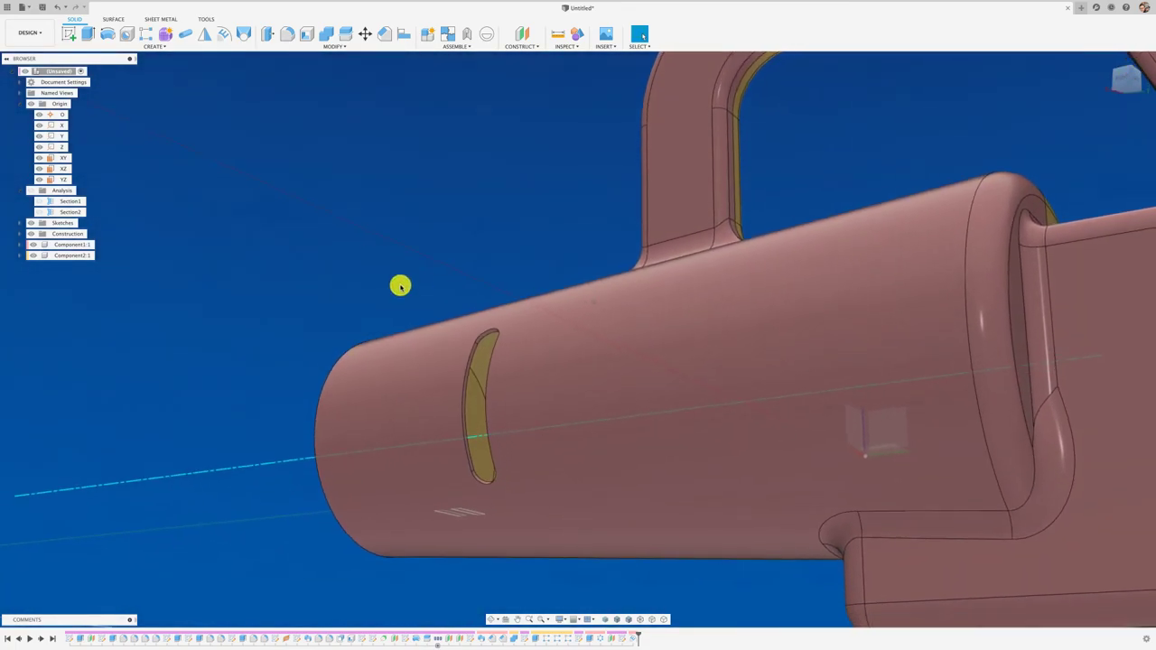
pyautogui.keyDown('shift'); pyautogui.moveTo(400, 284); pyautogui.dragTo(229, 105, button='middle'); pyautogui.keyUp('shift')
pyautogui.click(146, 33)
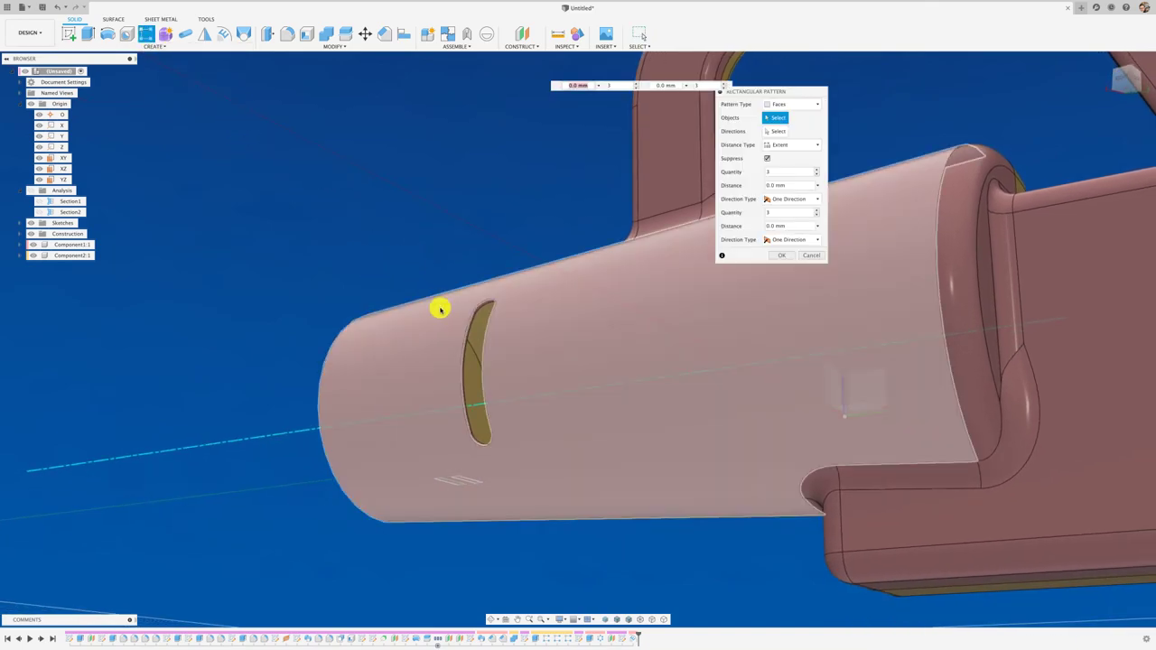
pyautogui.scroll(2, 472, 322)
pyautogui.click(485, 300)
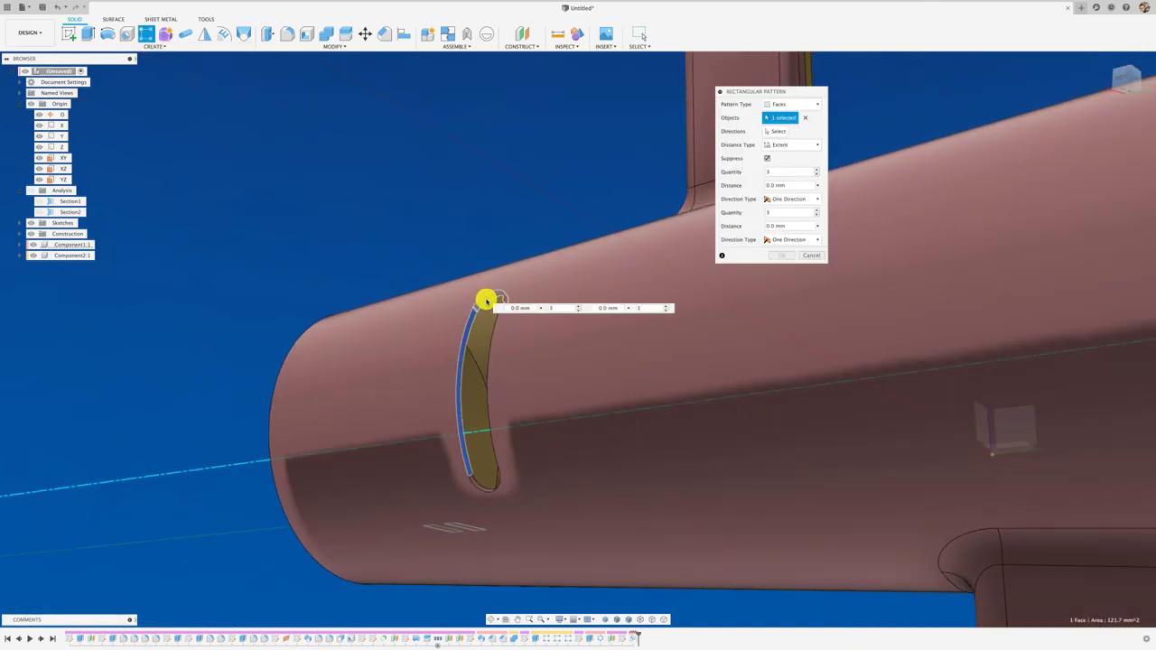
pyautogui.keyDown('shift'); pyautogui.moveTo(485, 301); pyautogui.dragTo(464, 331, button='middle'); pyautogui.keyUp('shift')
pyautogui.click(466, 324)
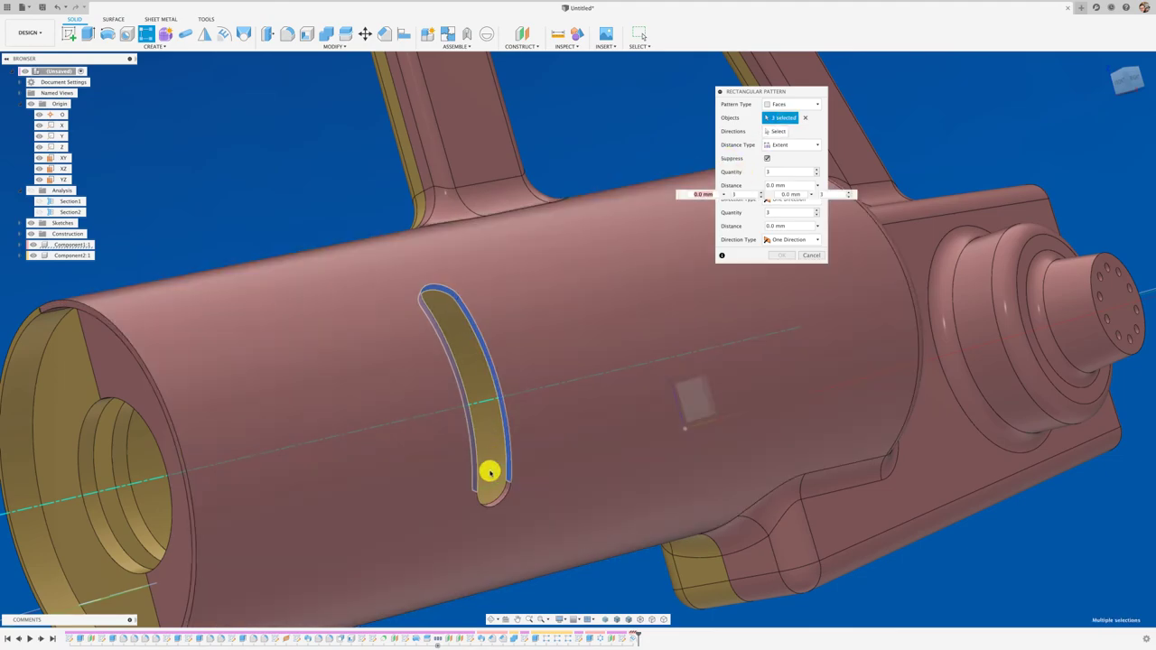
pyautogui.keyDown('shift'); pyautogui.moveTo(490, 469); pyautogui.dragTo(491, 503, button='middle'); pyautogui.keyUp('shift')
pyautogui.click(491, 502)
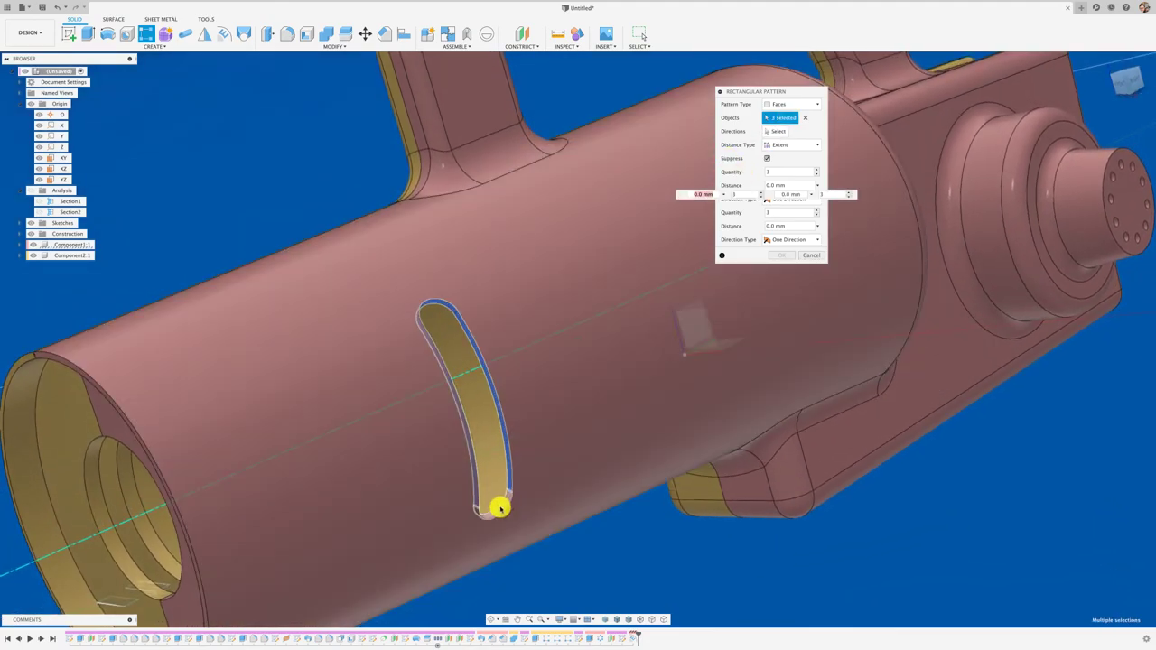
pyautogui.click(499, 509)
# - Set the pattern direction along the barrel edge, spreading 3 slot copies over 55.8 mm
pyautogui.click(773, 133)
pyautogui.scroll(-5, 750, 172)
pyautogui.moveTo(728, 186)
pyautogui.keyDown('shift'); pyautogui.mouseDown(button='middle')
pyautogui.moveTo(539, 251)
pyautogui.moveTo(586, 391)
pyautogui.moveTo(601, 330)
pyautogui.moveTo(586, 353)
pyautogui.moveTo(533, 332)
pyautogui.mouseUp(button='middle'); pyautogui.keyUp('shift')
pyautogui.click(601, 324)
pyautogui.moveTo(534, 333); pyautogui.dragTo(559, 311)
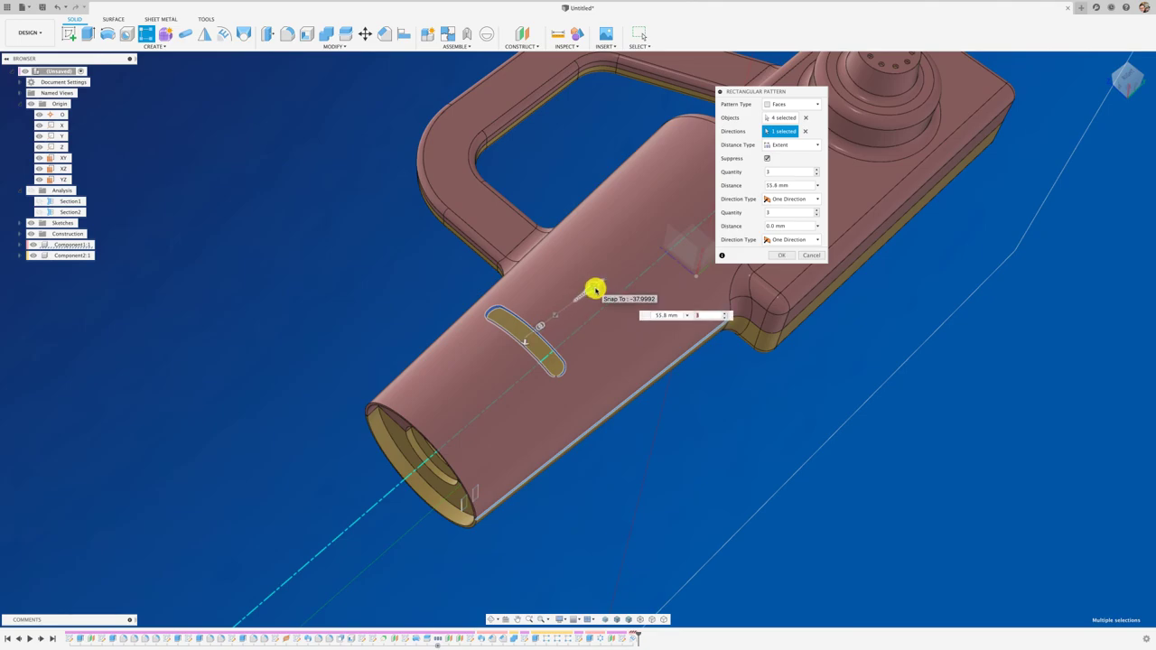
pyautogui.keyDown('shift'); pyautogui.moveTo(595, 289); pyautogui.dragTo(596, 311, button='middle'); pyautogui.keyUp('shift')
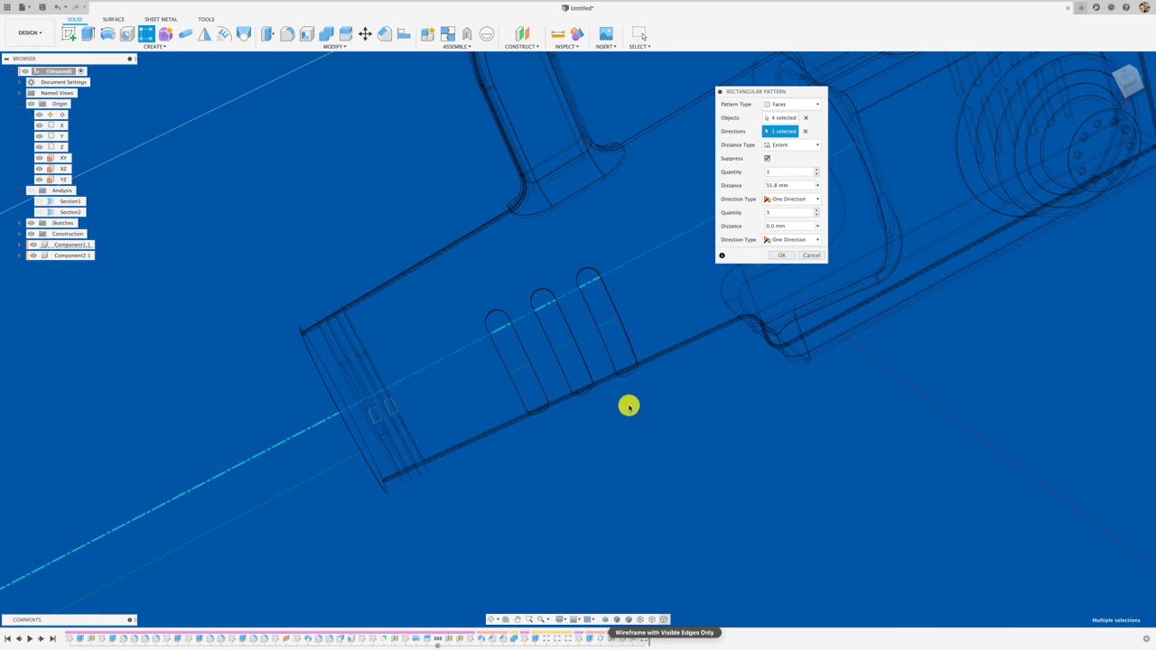
# - Commit the slot pattern and orbit around the barrel to inspect the three vents
pyautogui.press('Return')
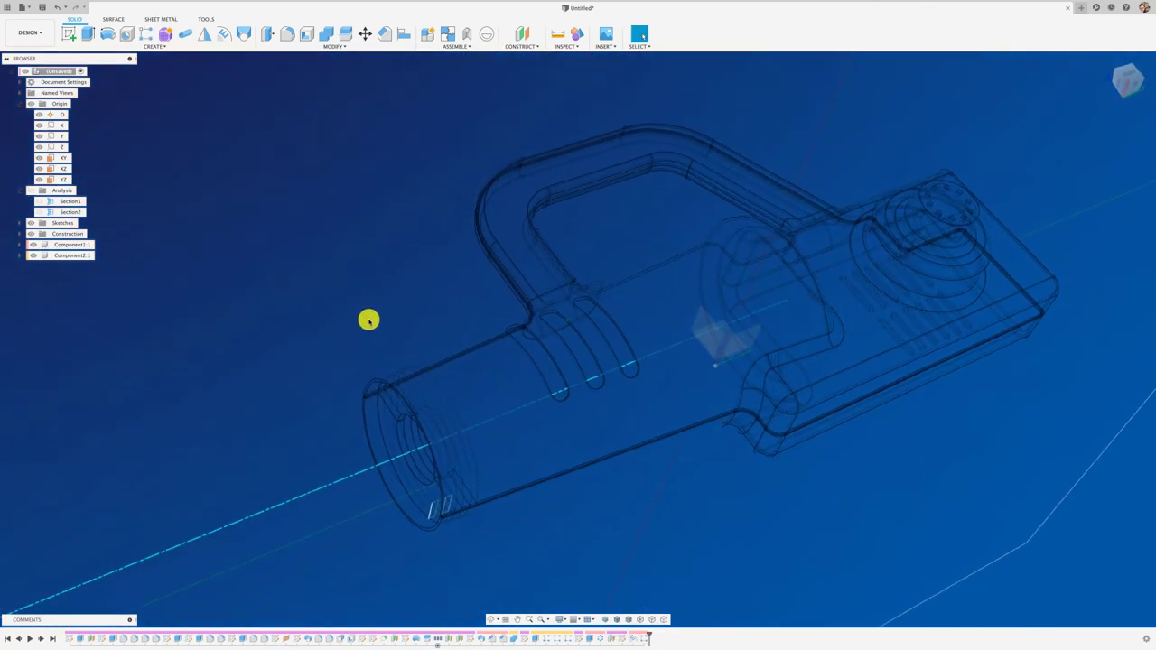
pyautogui.moveTo(368, 320)
pyautogui.keyDown('shift'); pyautogui.mouseDown(button='middle')
pyautogui.moveTo(591, 534)
pyautogui.moveTo(608, 617)
pyautogui.mouseUp(button='middle'); pyautogui.keyUp('shift')
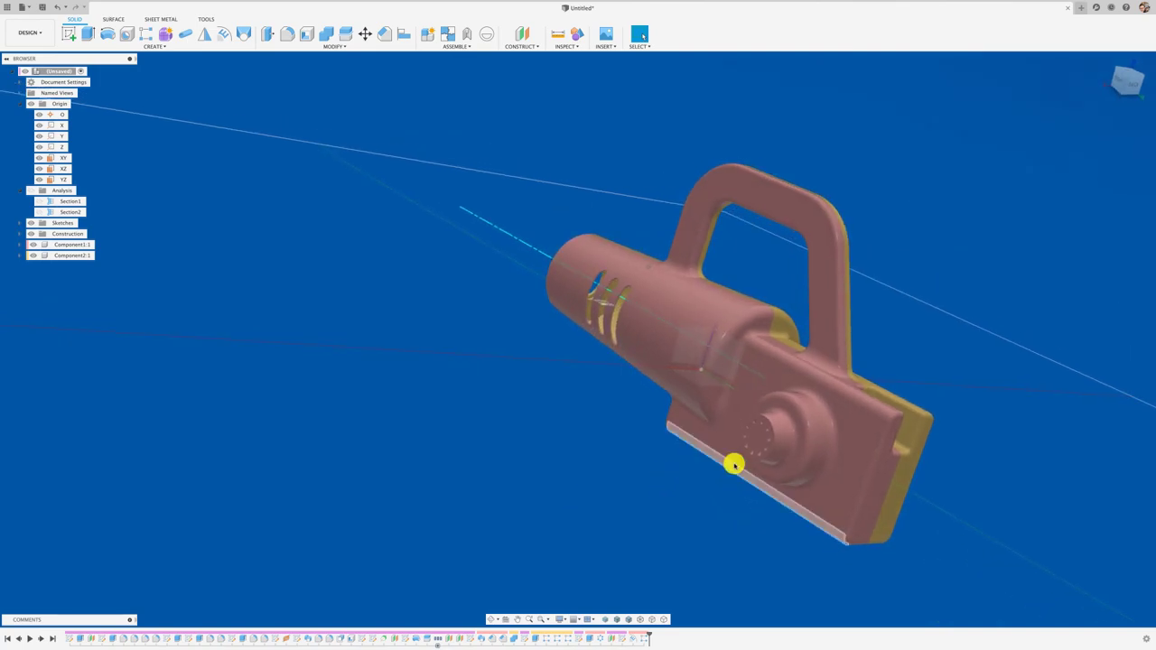
pyautogui.moveTo(759, 446)
pyautogui.keyDown('shift'); pyautogui.mouseDown(button='middle')
pyautogui.moveTo(626, 353)
pyautogui.moveTo(577, 459)
pyautogui.moveTo(611, 471)
pyautogui.mouseUp(button='middle'); pyautogui.keyUp('shift')
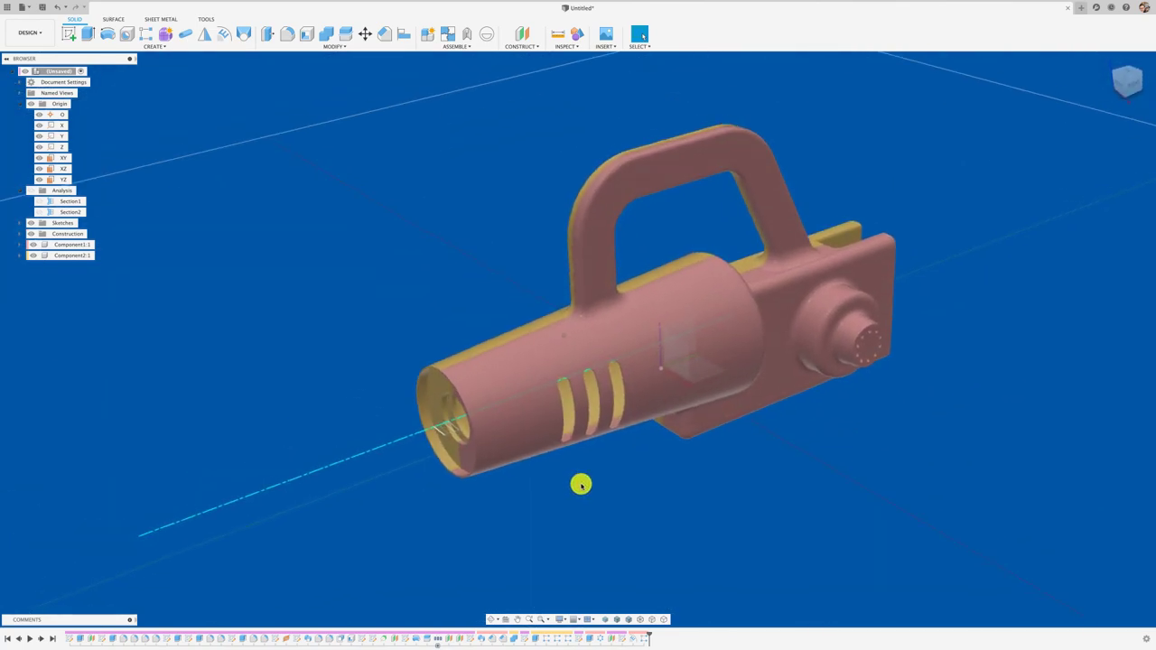